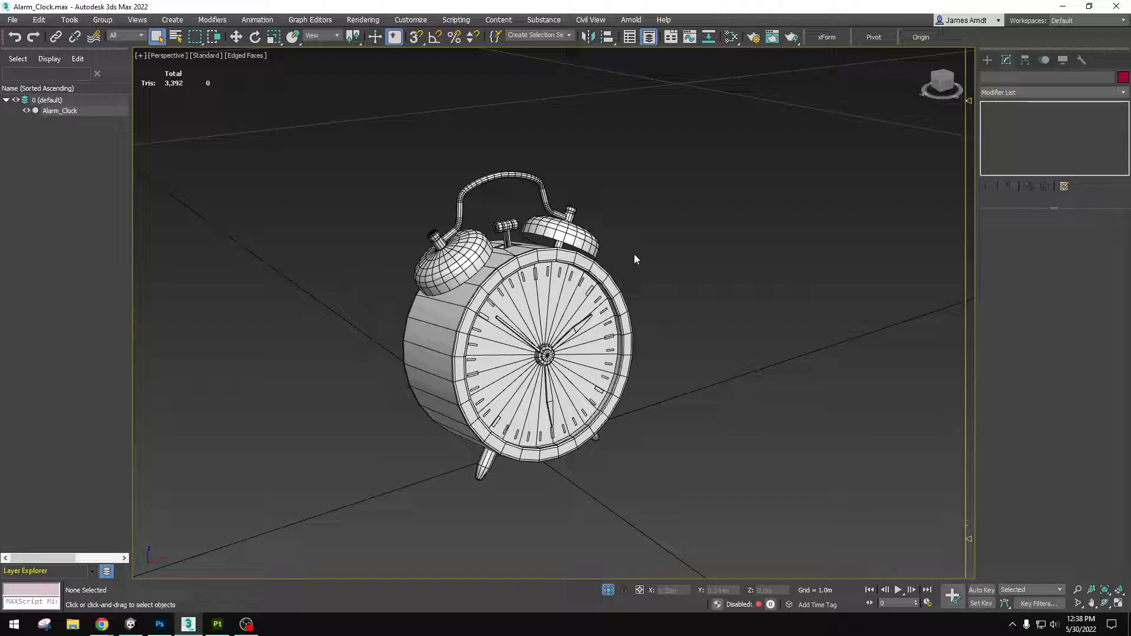
# Examine the Alarm_Clock wireframe model up close and from a distance in the perspective view
pyautogui.moveTo(522, 281); pyautogui.dragTo(531, 275)
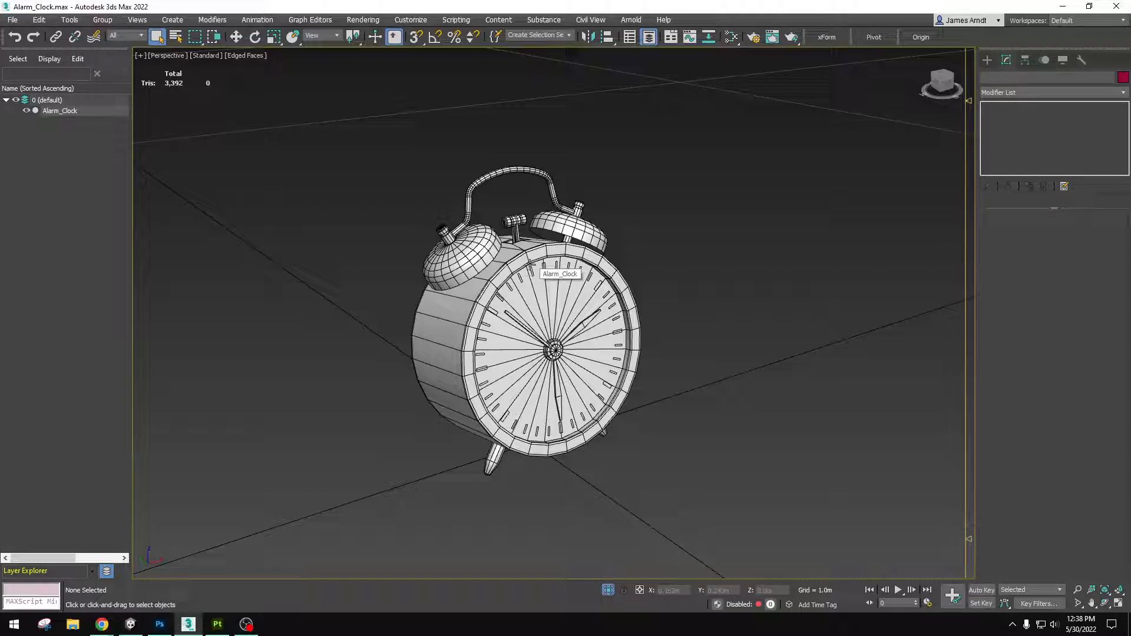
pyautogui.scroll(3, 539, 310)
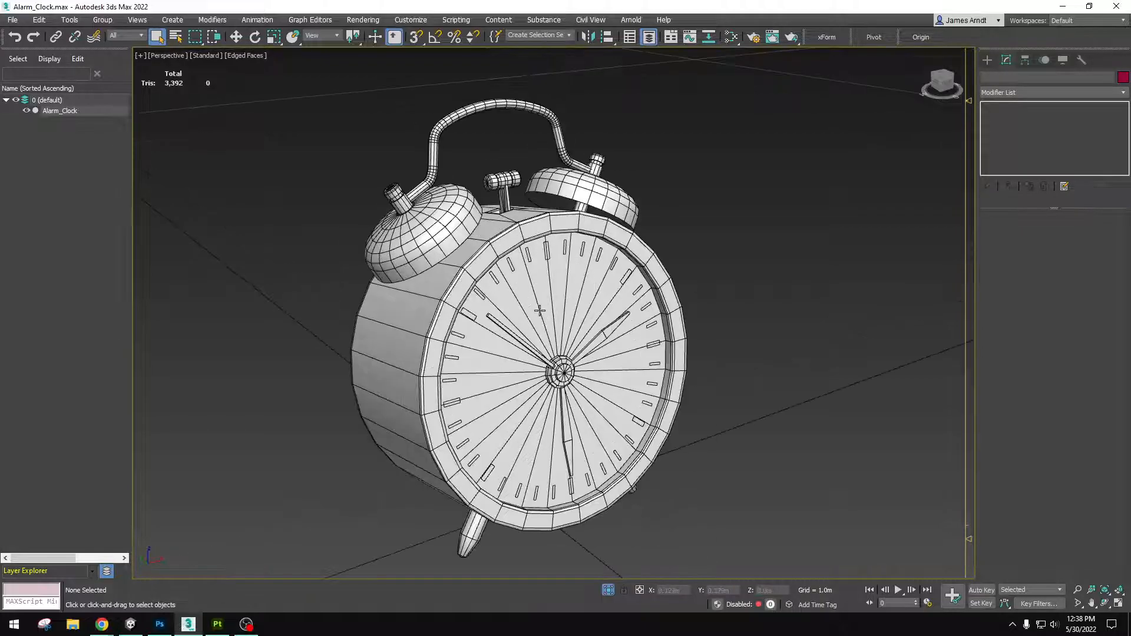
pyautogui.scroll(-3, 655, 371)
pyautogui.scroll(3, 652, 366)
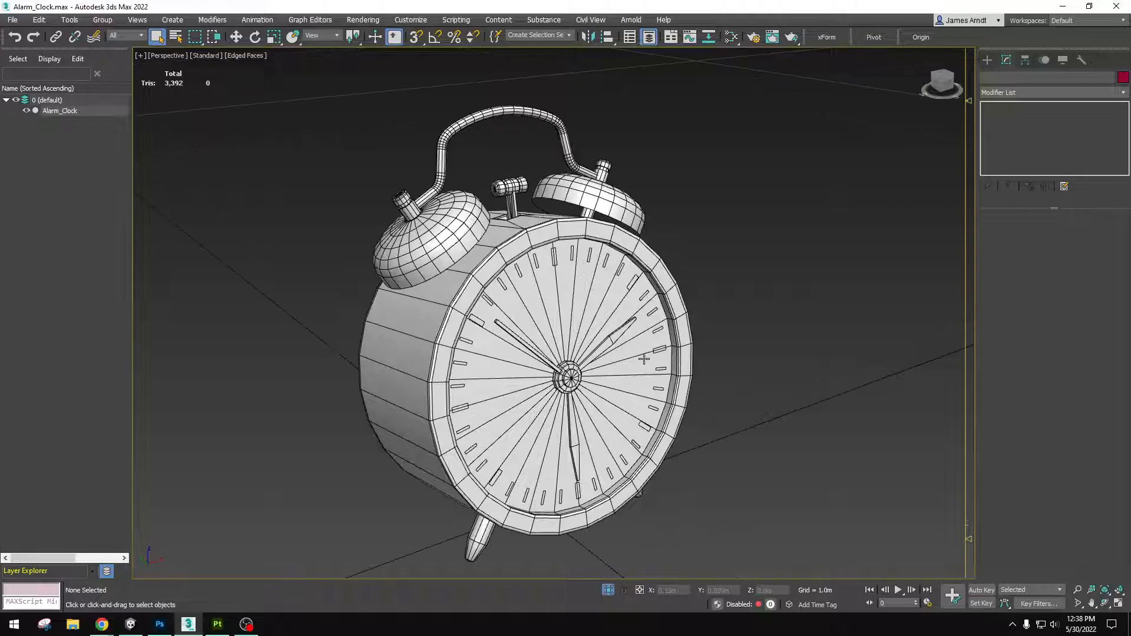
pyautogui.scroll(-3, 653, 361)
pyautogui.moveTo(653, 360); pyautogui.dragTo(625, 351)
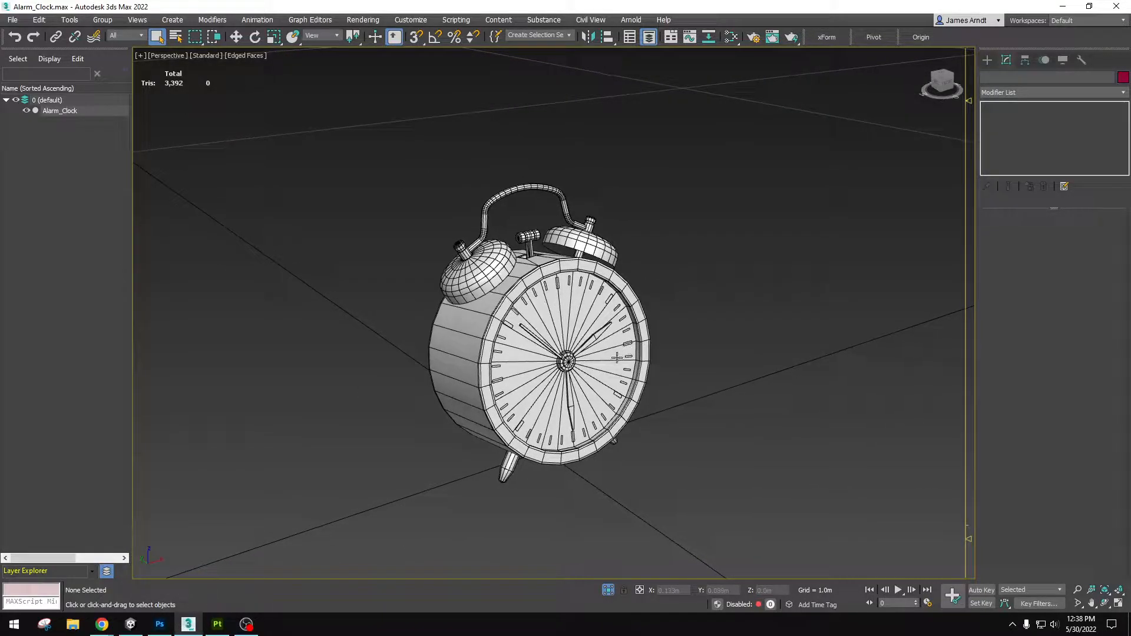
# Switch to Substance 3D Painter and examine the textured alarm clock from another angle
pyautogui.click(218, 624)
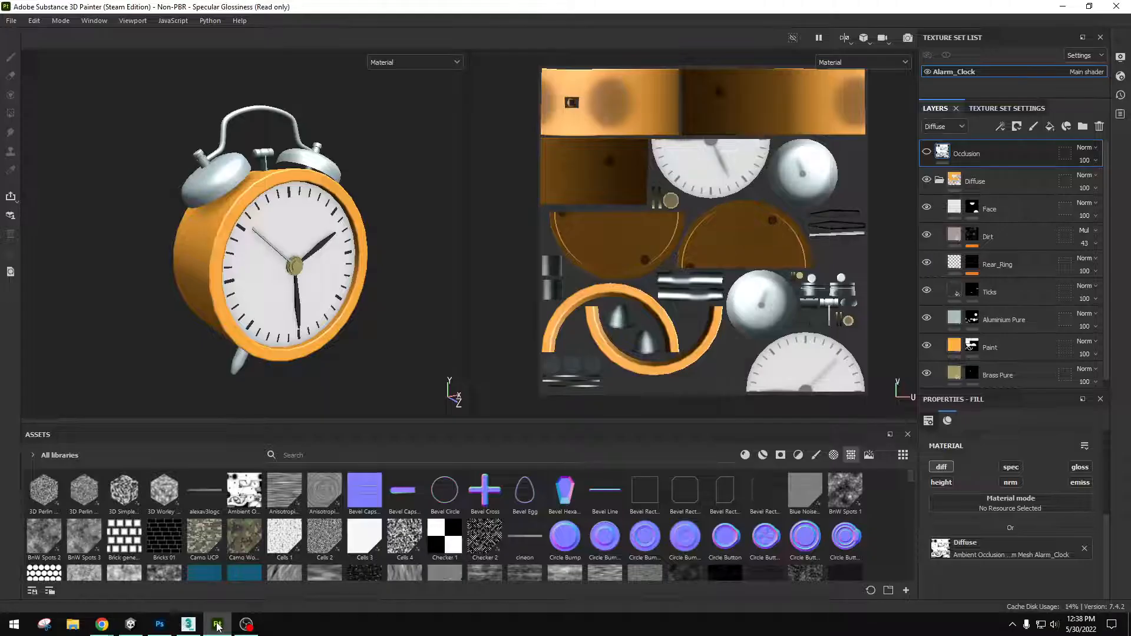
pyautogui.moveTo(298, 225)
pyautogui.mouseDown()
pyautogui.moveTo(361, 222)
pyautogui.moveTo(260, 227)
pyautogui.moveTo(371, 241)
pyautogui.moveTo(386, 224)
pyautogui.moveTo(336, 232)
pyautogui.moveTo(379, 287)
pyautogui.moveTo(306, 262)
pyautogui.moveTo(342, 259)
pyautogui.moveTo(278, 248)
pyautogui.moveTo(268, 259)
pyautogui.moveTo(421, 305)
pyautogui.moveTo(412, 263)
pyautogui.moveTo(348, 264)
pyautogui.moveTo(184, 232)
pyautogui.moveTo(306, 218)
pyautogui.moveTo(373, 232)
pyautogui.moveTo(314, 226)
pyautogui.moveTo(346, 245)
pyautogui.mouseUp()
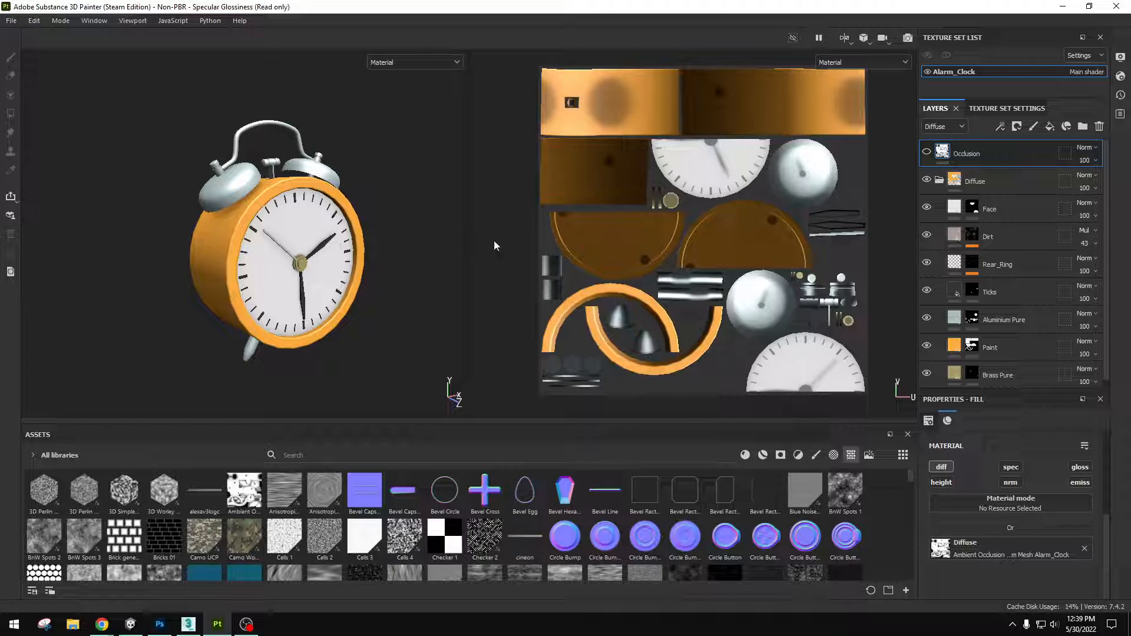
# Switch to Unity and inspect the alarm clock in the scene and the contents of its Alarm_Clock asset folder
pyautogui.click(130, 625)
pyautogui.moveTo(449, 289)
pyautogui.mouseDown()
pyautogui.moveTo(621, 292)
pyautogui.moveTo(434, 277)
pyautogui.mouseUp()
pyautogui.scroll(2, 434, 278)
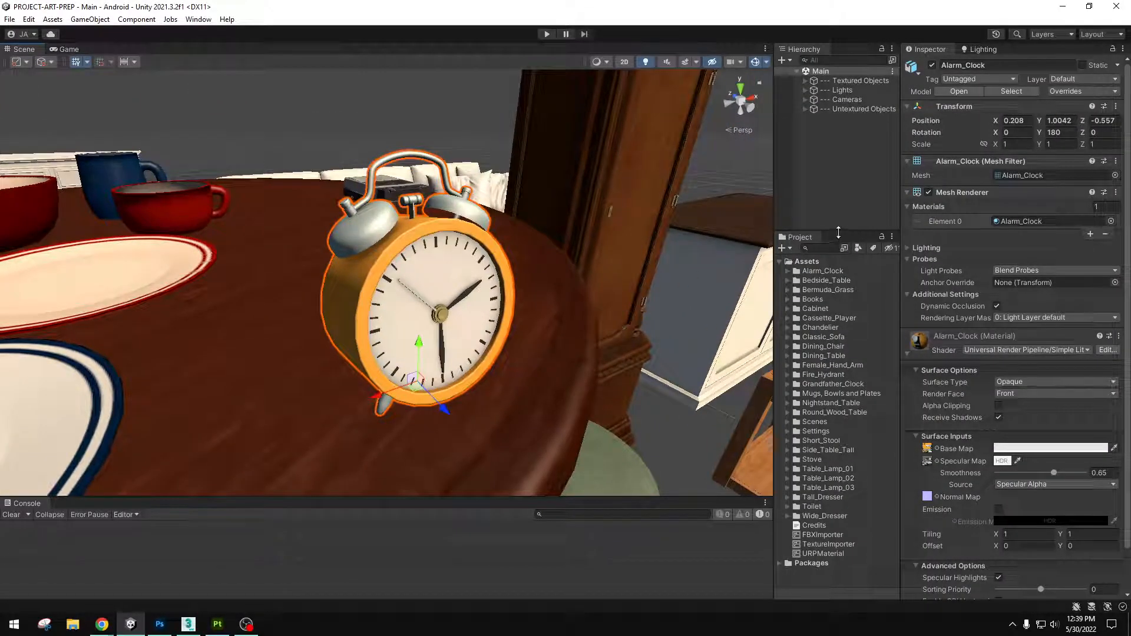
pyautogui.moveTo(839, 233); pyautogui.dragTo(839, 226)
pyautogui.click(795, 266)
pyautogui.click(788, 265)
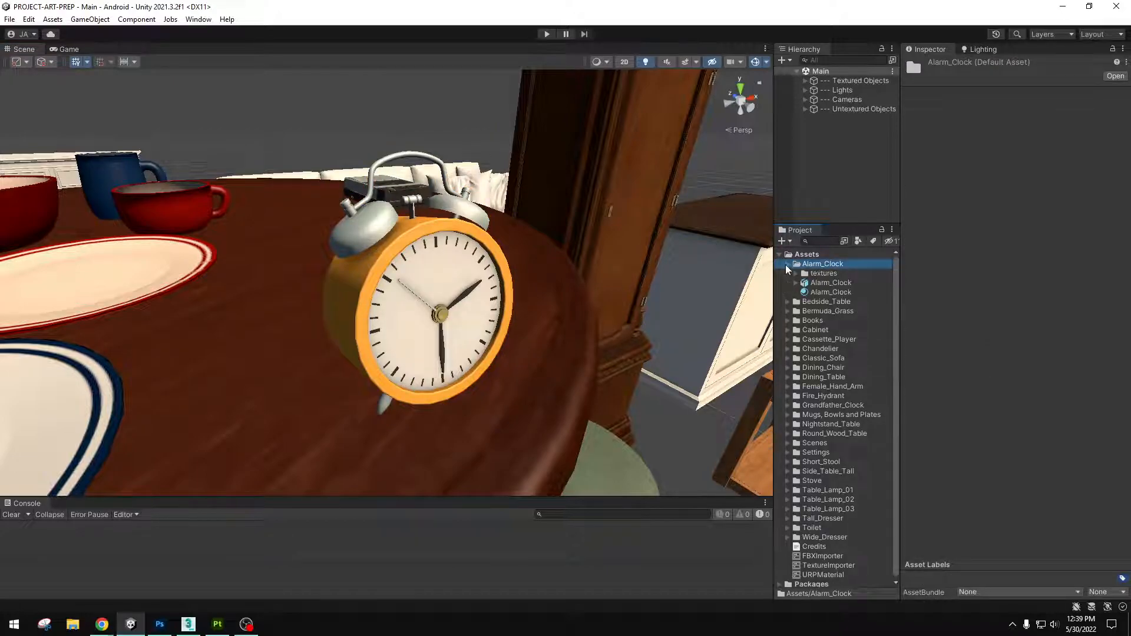
pyautogui.click(787, 265)
# Select the alarm clock in the scene and inspect its material's shader and surface settings
pyautogui.moveTo(526, 246); pyautogui.dragTo(383, 313)
pyautogui.click(383, 312)
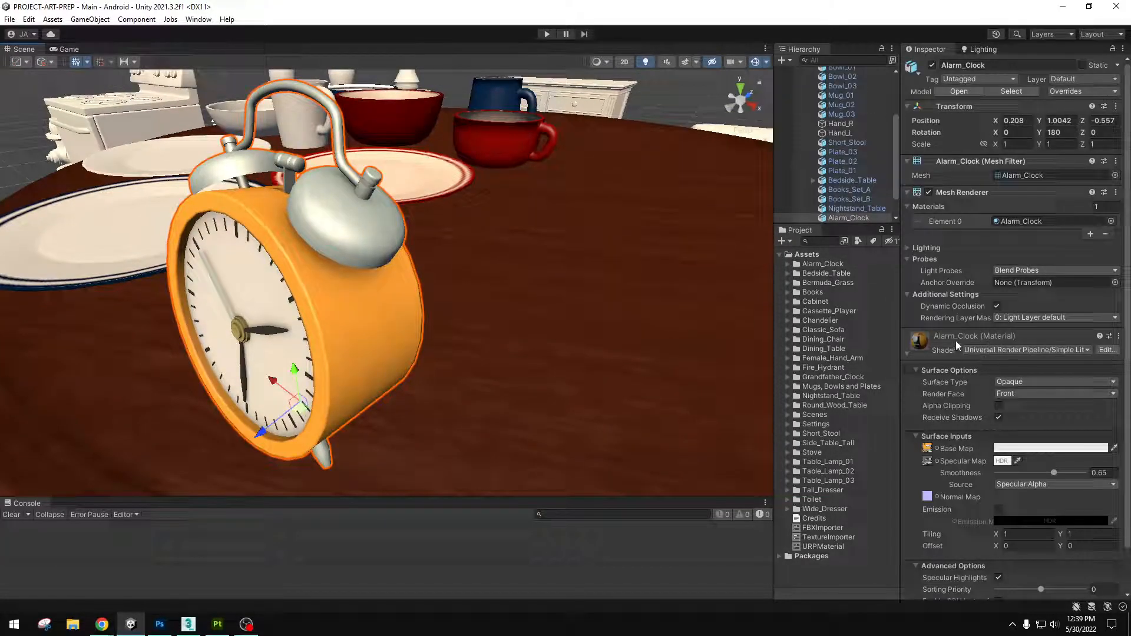
pyautogui.moveTo(897, 356); pyautogui.dragTo(865, 356)
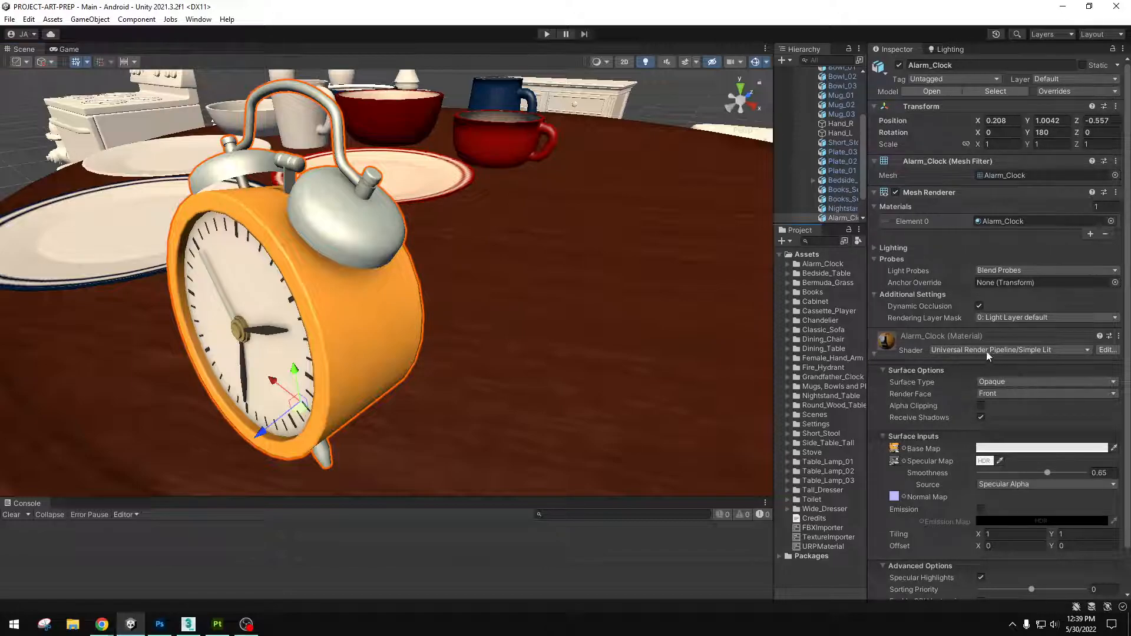
pyautogui.scroll(-2, 1041, 349)
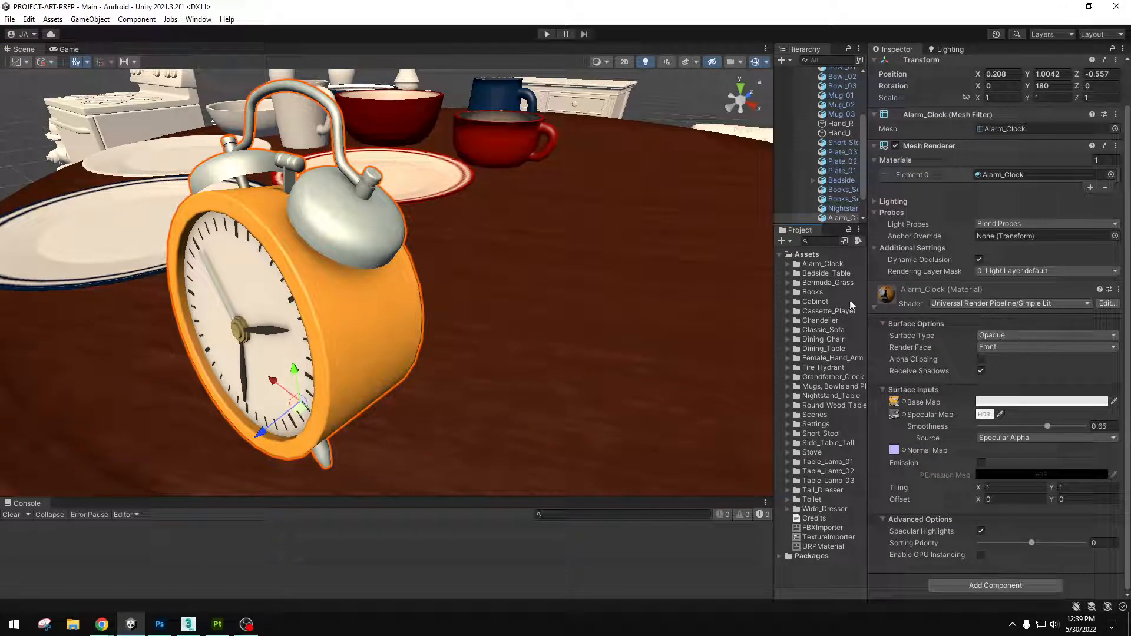
# Collapse the Textured Objects group, clear the selection and examine the alarm clock on the table
pyautogui.moveTo(865, 194); pyautogui.dragTo(904, 119)
pyautogui.click(805, 80)
pyautogui.click(825, 130)
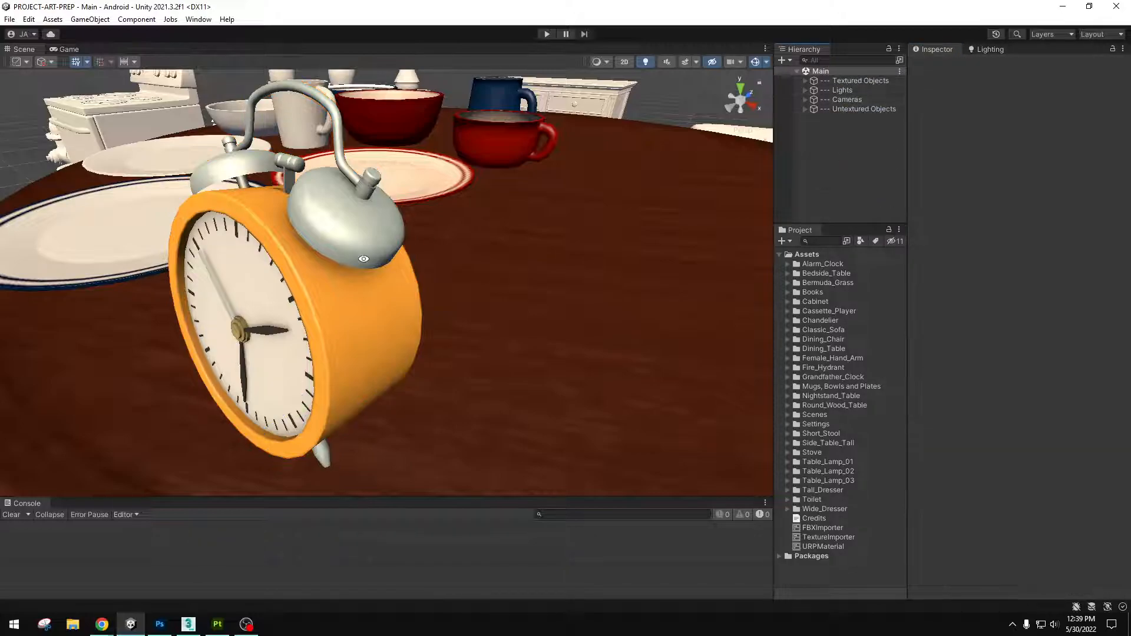
pyautogui.moveTo(363, 259); pyautogui.dragTo(525, 251)
pyautogui.scroll(-5, 530, 294)
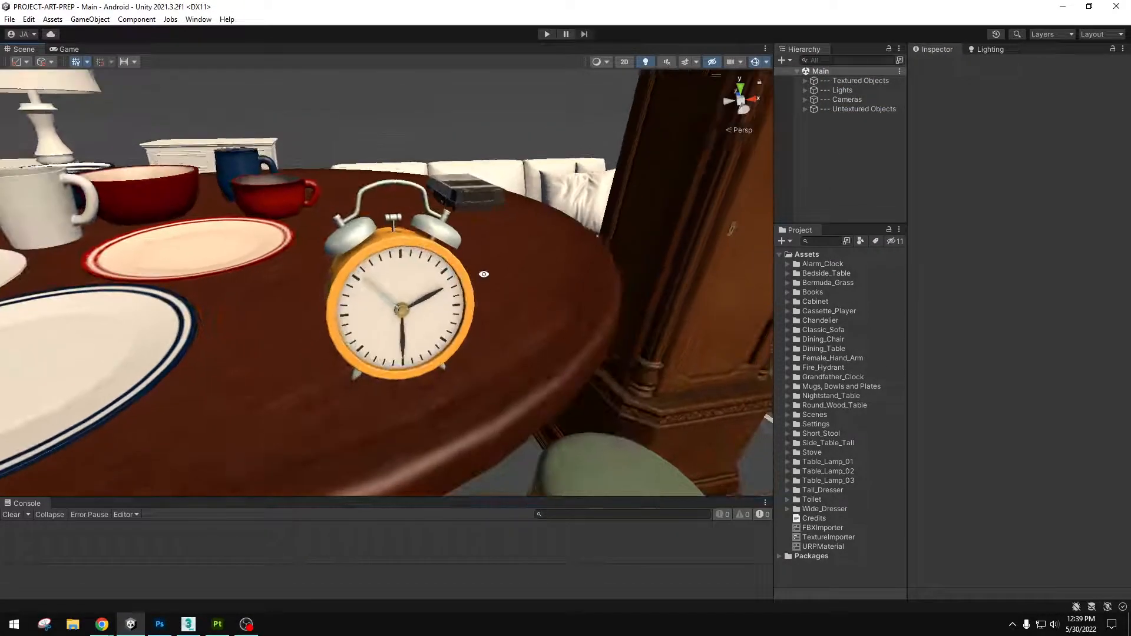
pyautogui.scroll(3, 529, 314)
pyautogui.moveTo(530, 313); pyautogui.dragTo(558, 339)
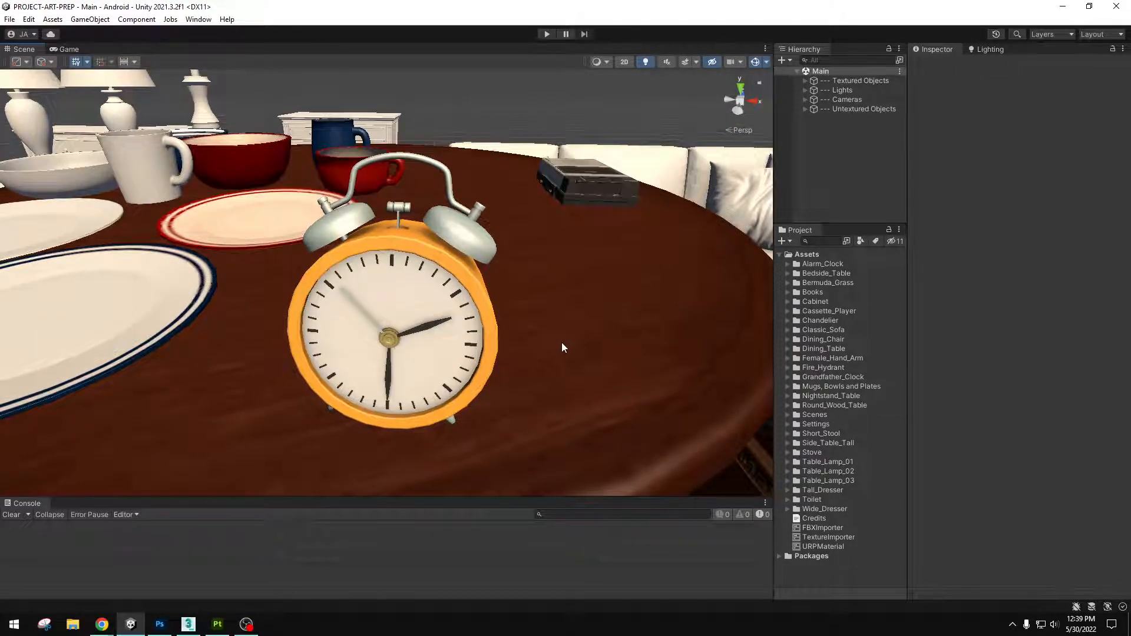
# Switch to the Chrome window with the required assets list and show the Environment Reference image of the bedroom
pyautogui.click(102, 632)
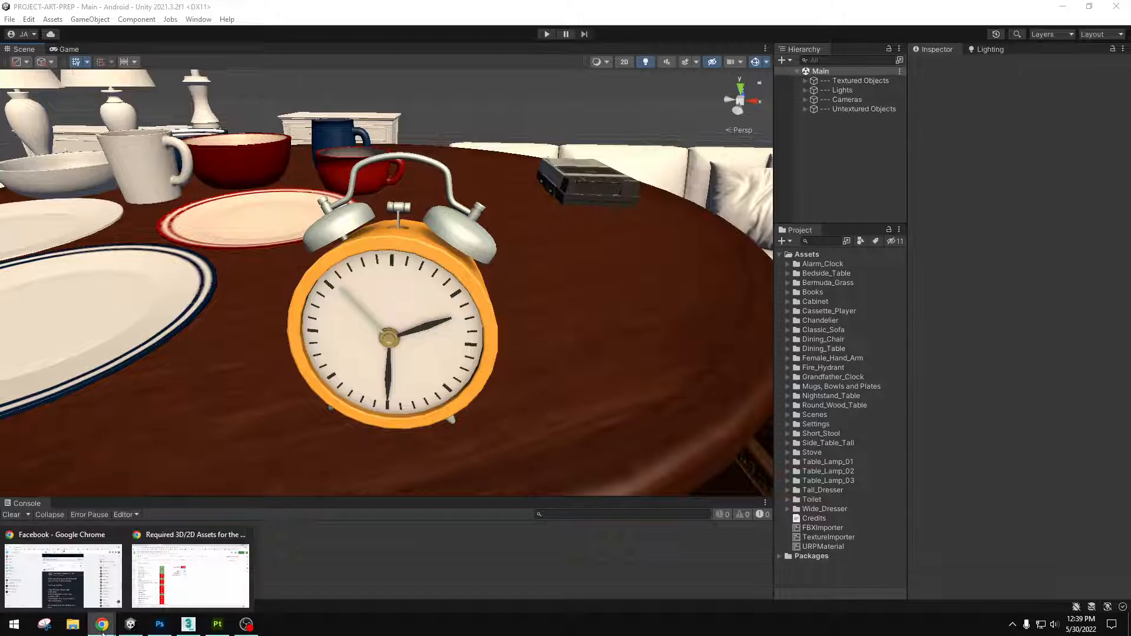
pyautogui.click(161, 592)
pyautogui.click(79, 16)
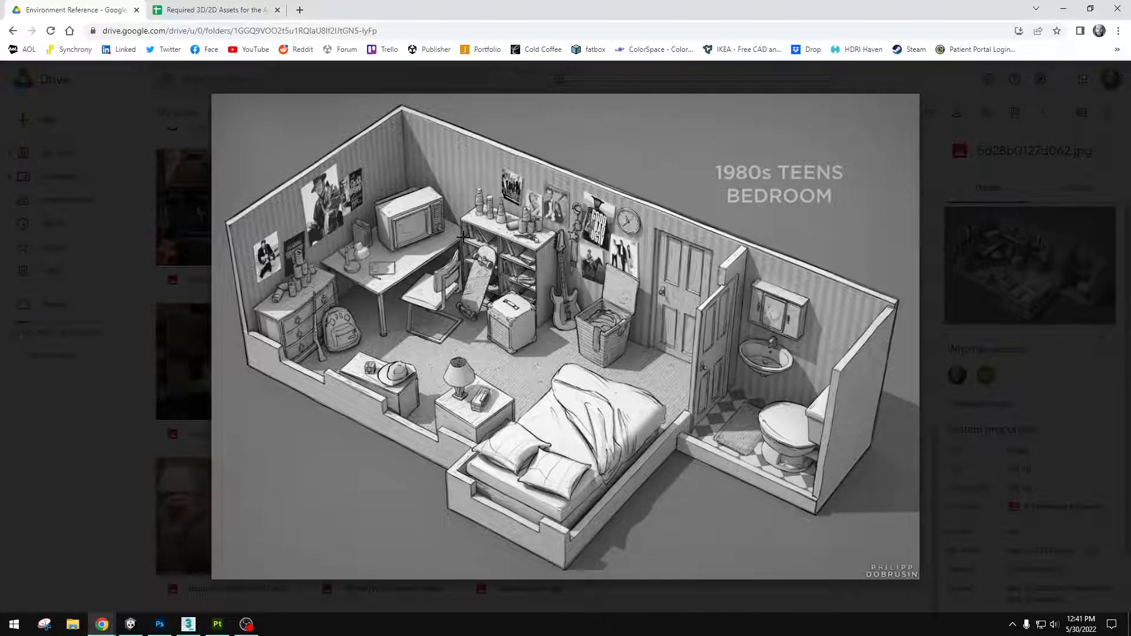
# Open the required 3D/2D assets spreadsheet and go through the first asset descriptions of the Player Bedroom sheet
pyautogui.click(229, 11)
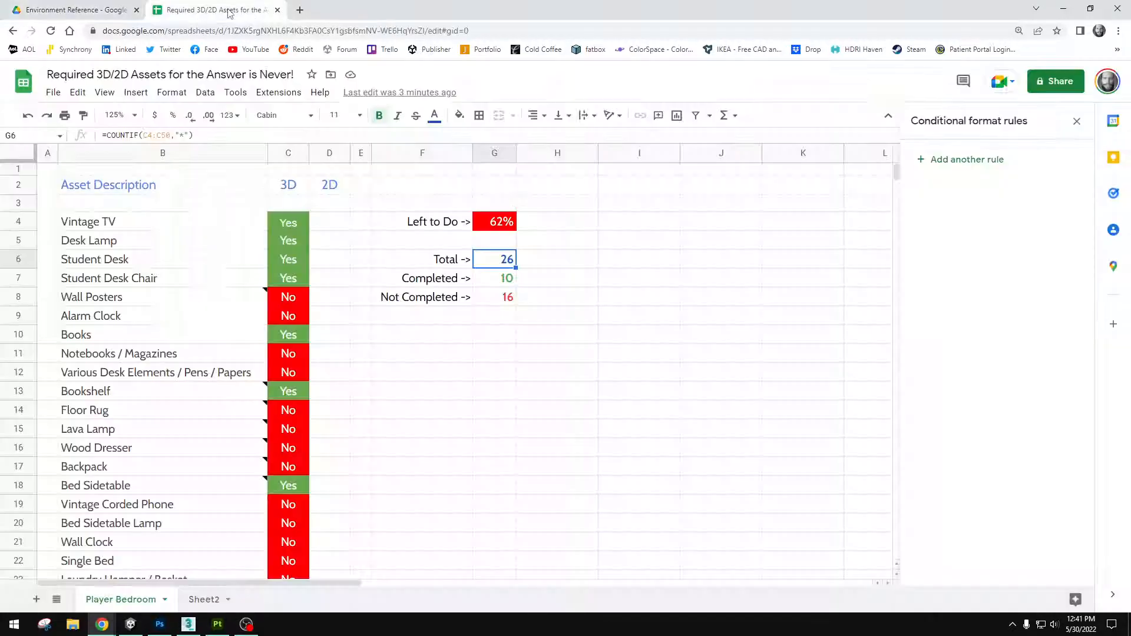
pyautogui.scroll(-2, 175, 498)
pyautogui.scroll(-1, 168, 530)
pyautogui.scroll(3, 168, 472)
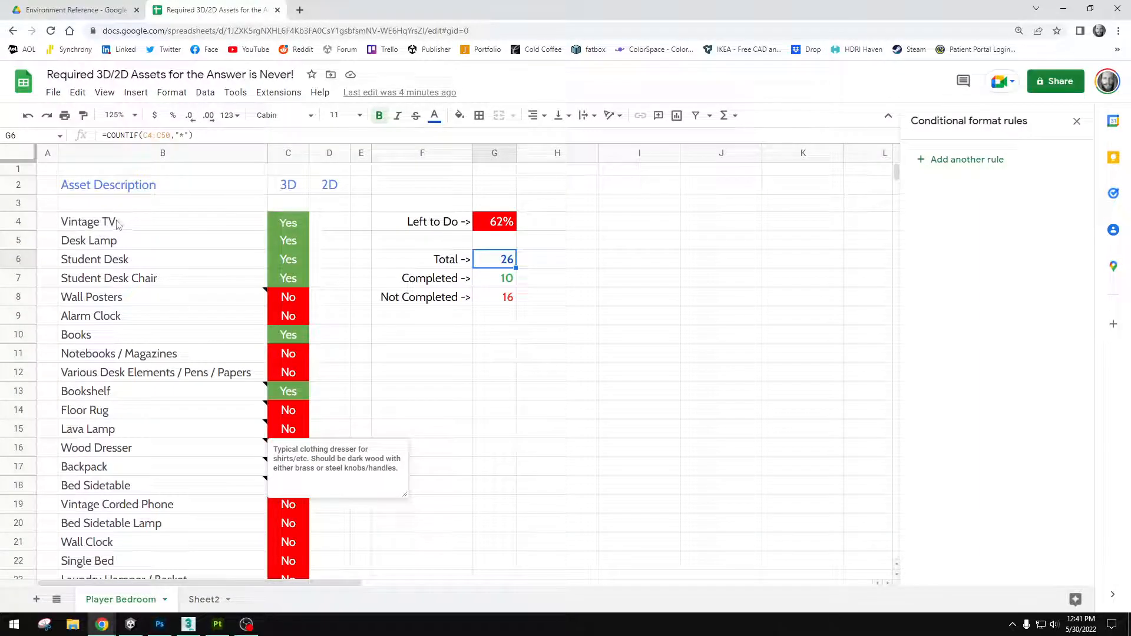
pyautogui.click(124, 223)
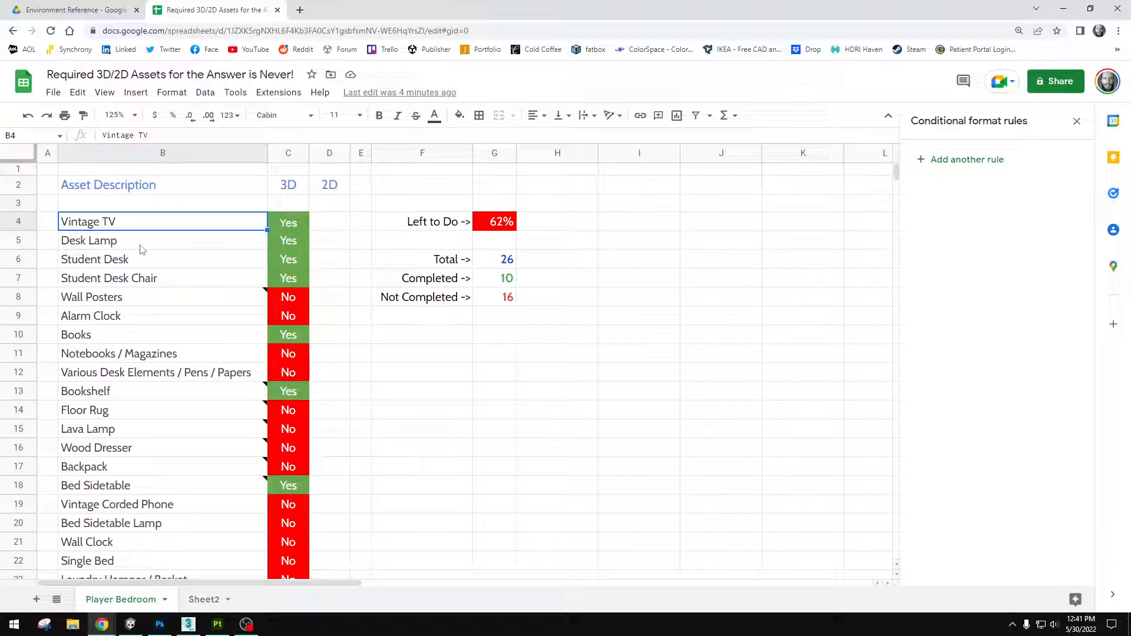
pyautogui.click(156, 249)
pyautogui.click(157, 263)
# Review the rest of the Player Bedroom asset list and the Vintage TV's 2D cell
pyautogui.scroll(-3, 194, 307)
pyautogui.scroll(-3, 204, 312)
pyautogui.scroll(6, 203, 313)
pyautogui.click(330, 224)
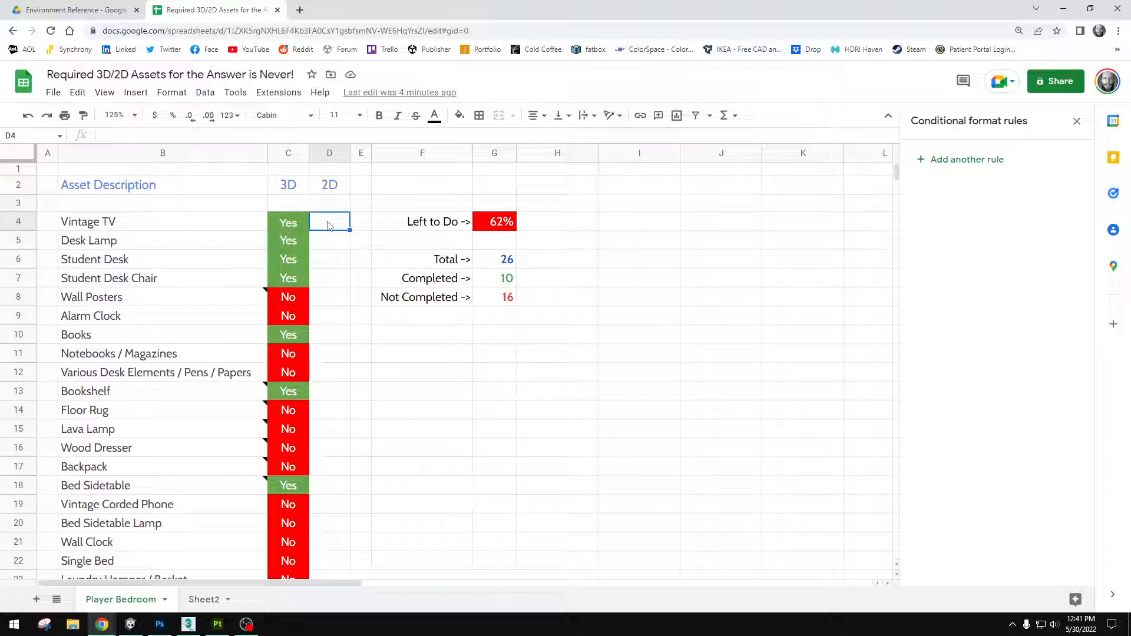
pyautogui.scroll(-1, 375, 359)
pyautogui.scroll(1, 242, 356)
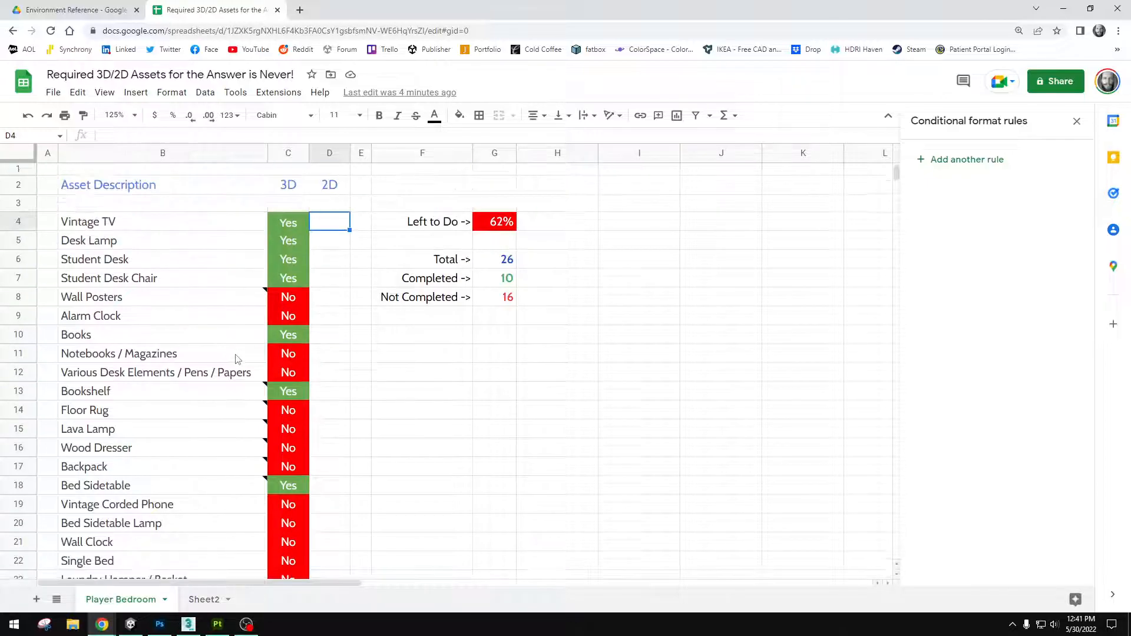
# Close the bedroom image preview and browse the Environment Reference folder's images
pyautogui.click(76, 11)
pyautogui.click(141, 171)
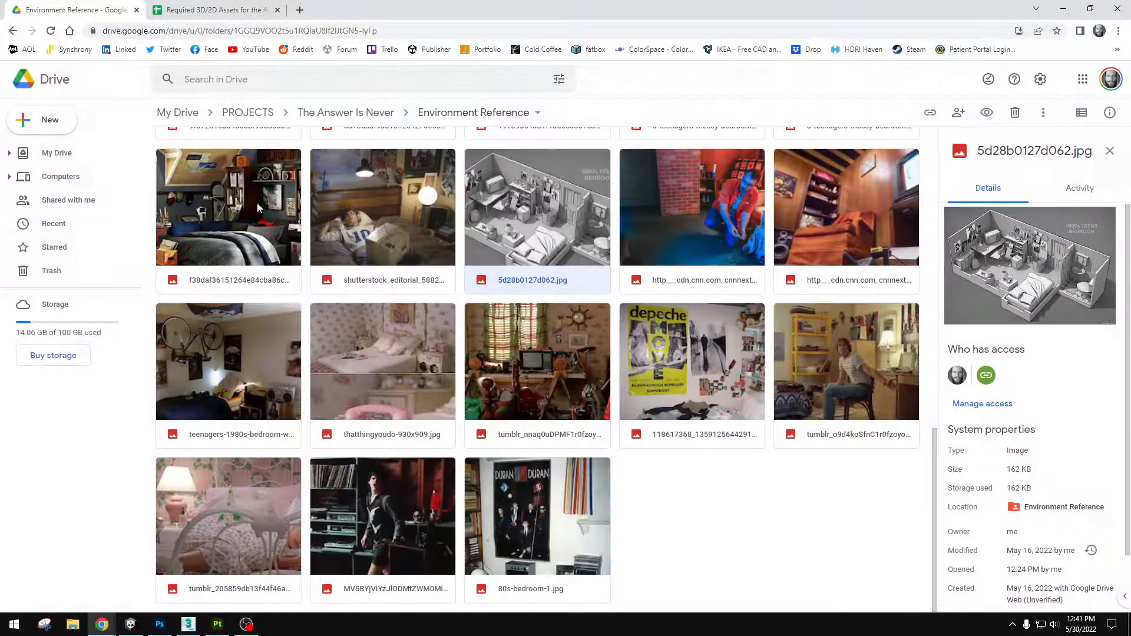
pyautogui.scroll(15, 738, 473)
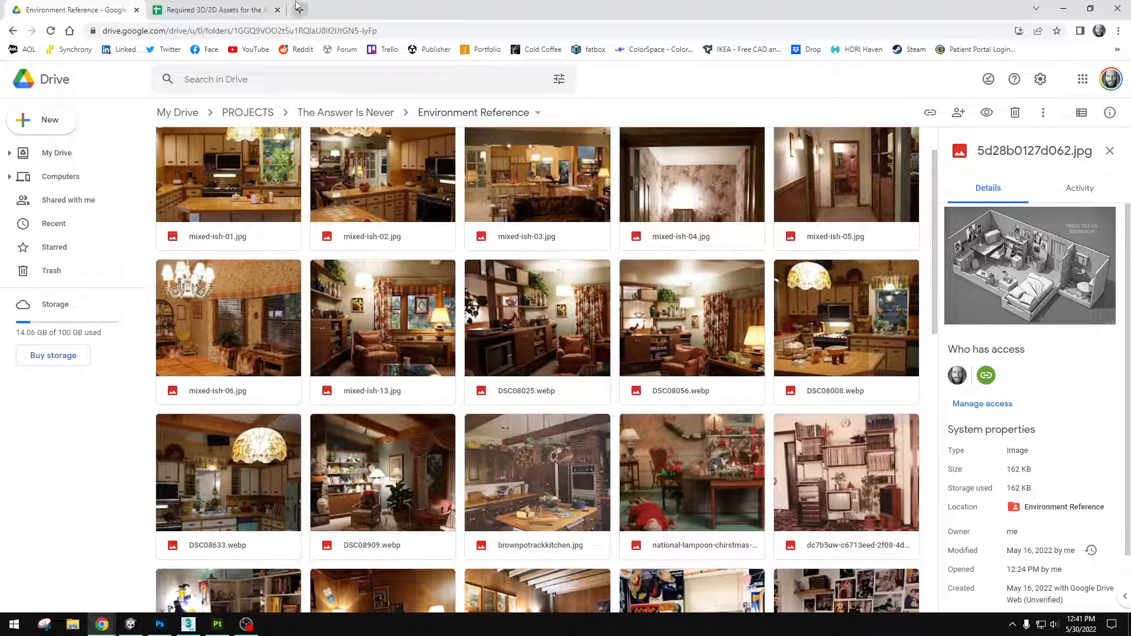
# Return to the assets spreadsheet and check Sheet2 before going back to the Player Bedroom sheet
pyautogui.click(215, 10)
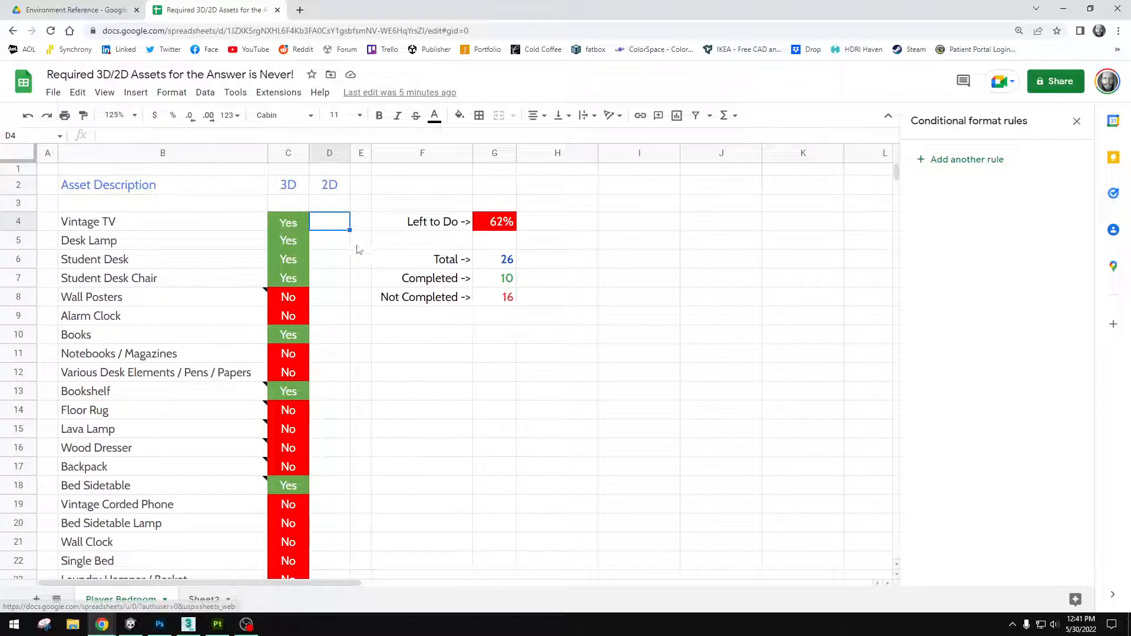
pyautogui.click(452, 396)
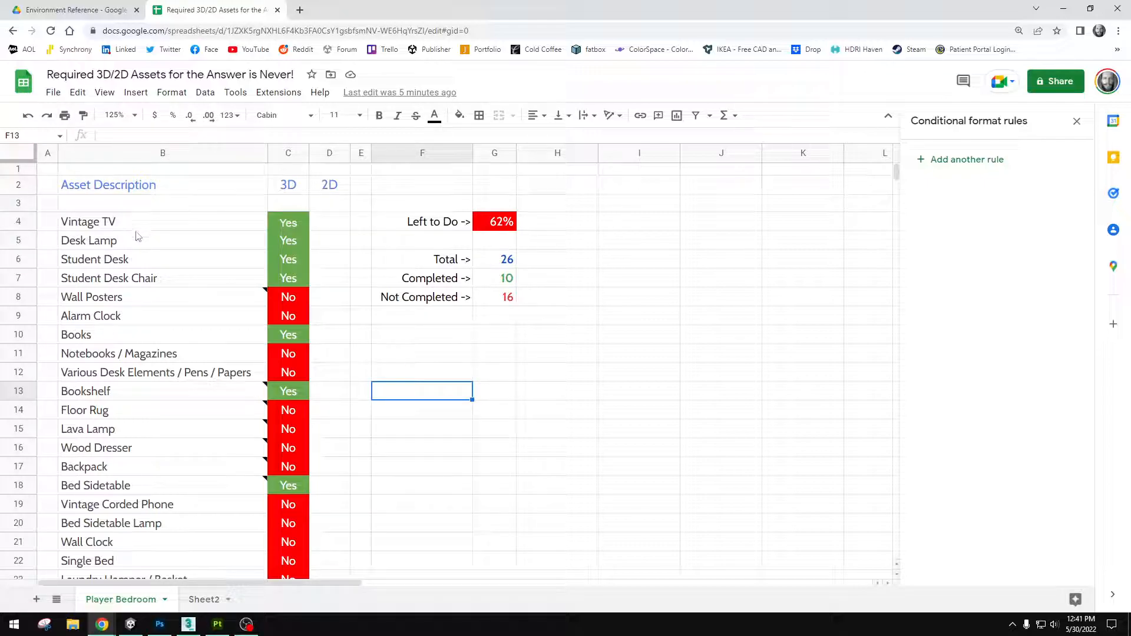
pyautogui.scroll(-1, 144, 233)
pyautogui.scroll(1, 144, 233)
pyautogui.click(204, 599)
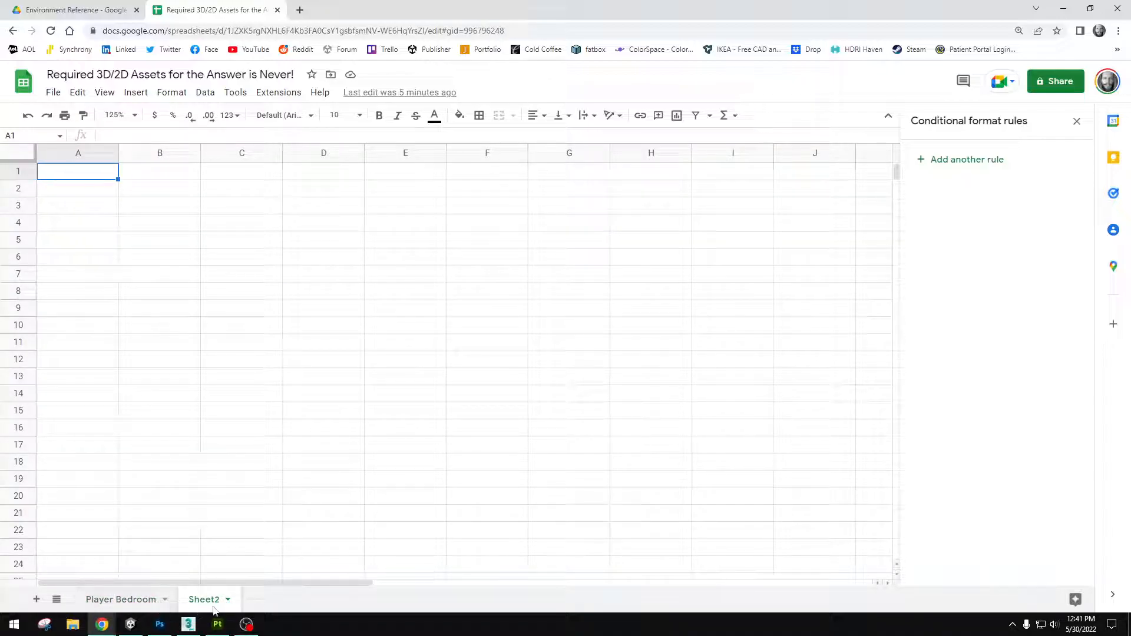
pyautogui.click(125, 601)
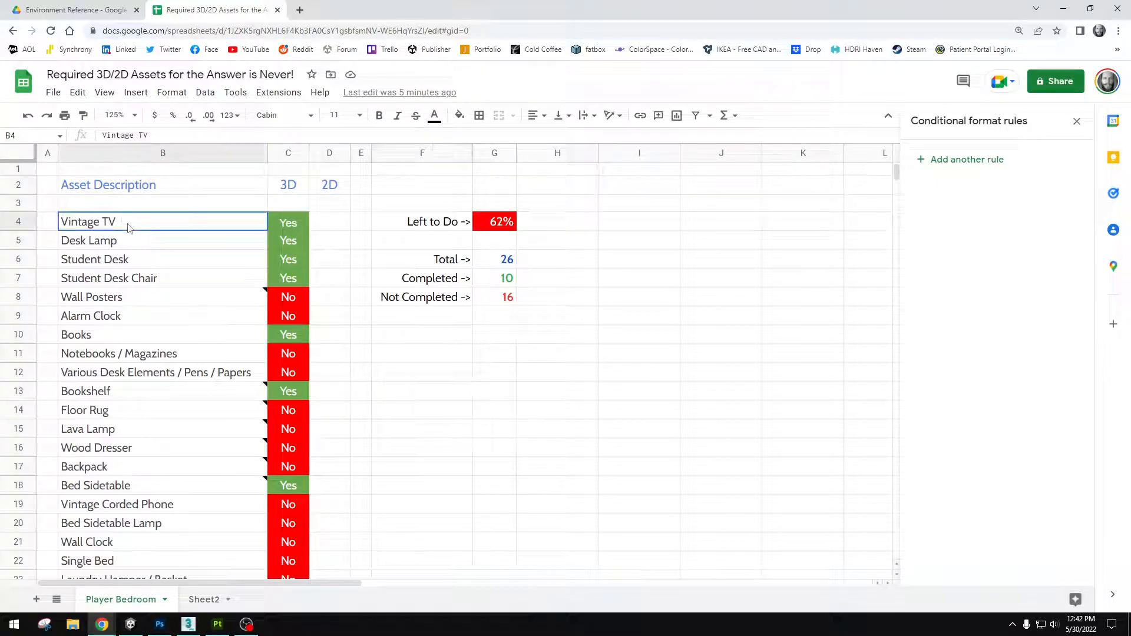
# Read through the Player Bedroom asset descriptions from Vintage TV and Desk Lamp to the end of the list
pyautogui.scroll(-3, 156, 309)
pyautogui.scroll(3, 158, 311)
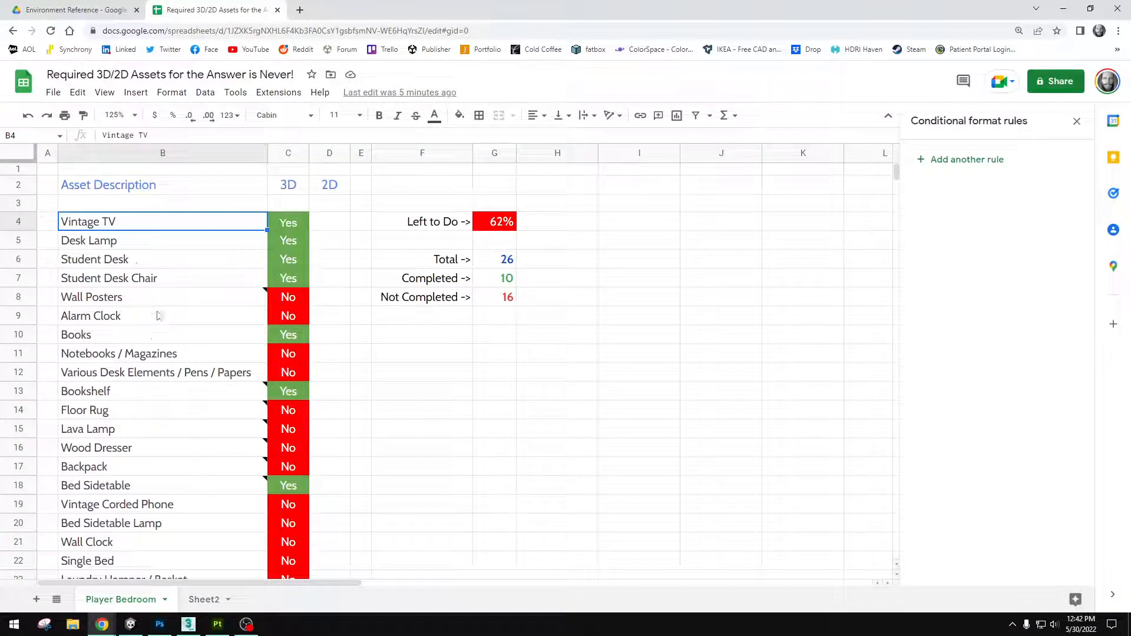
pyautogui.click(117, 246)
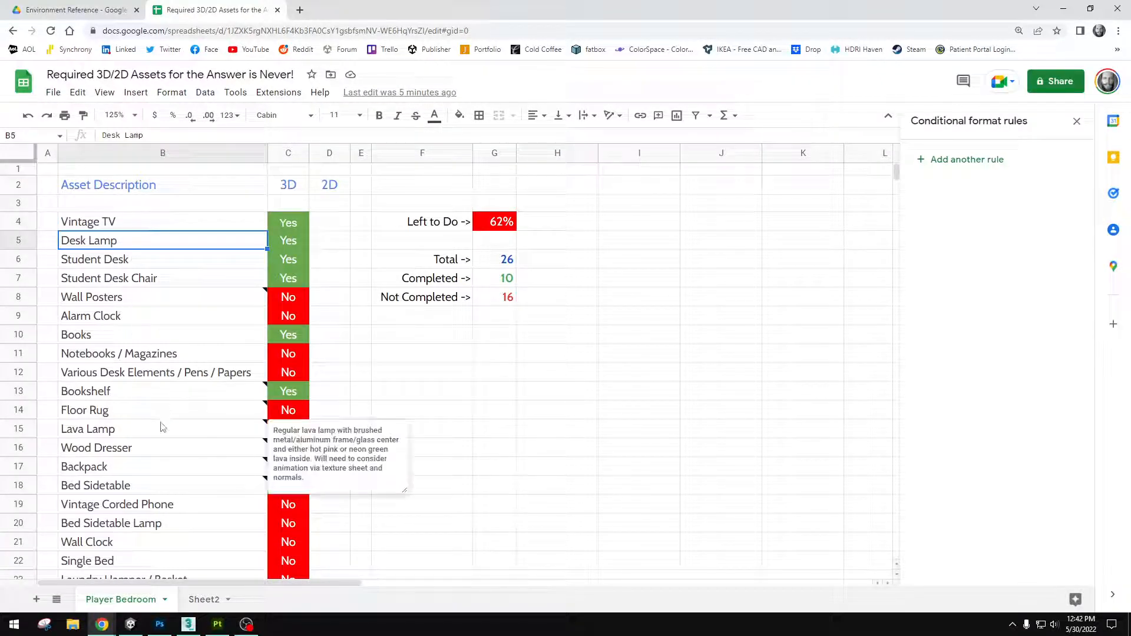
pyautogui.scroll(-2, 146, 464)
pyautogui.scroll(-2, 147, 466)
pyautogui.scroll(4, 146, 466)
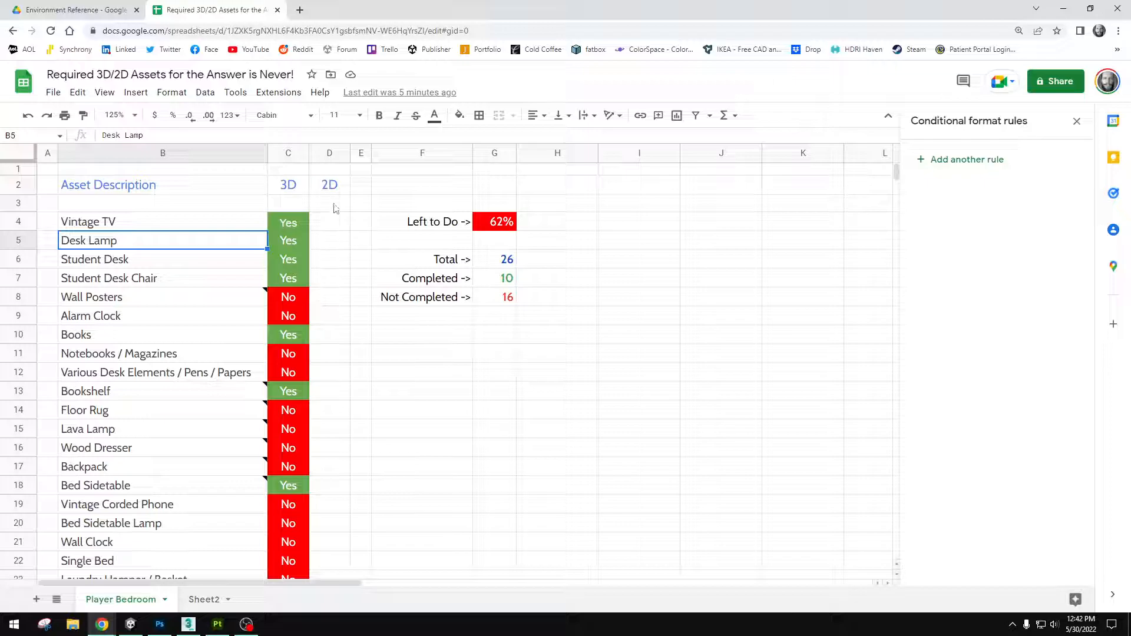
# Examine the 2D and 3D columns' headings and status cells for the Vintage TV and Desk Lamp
pyautogui.click(337, 227)
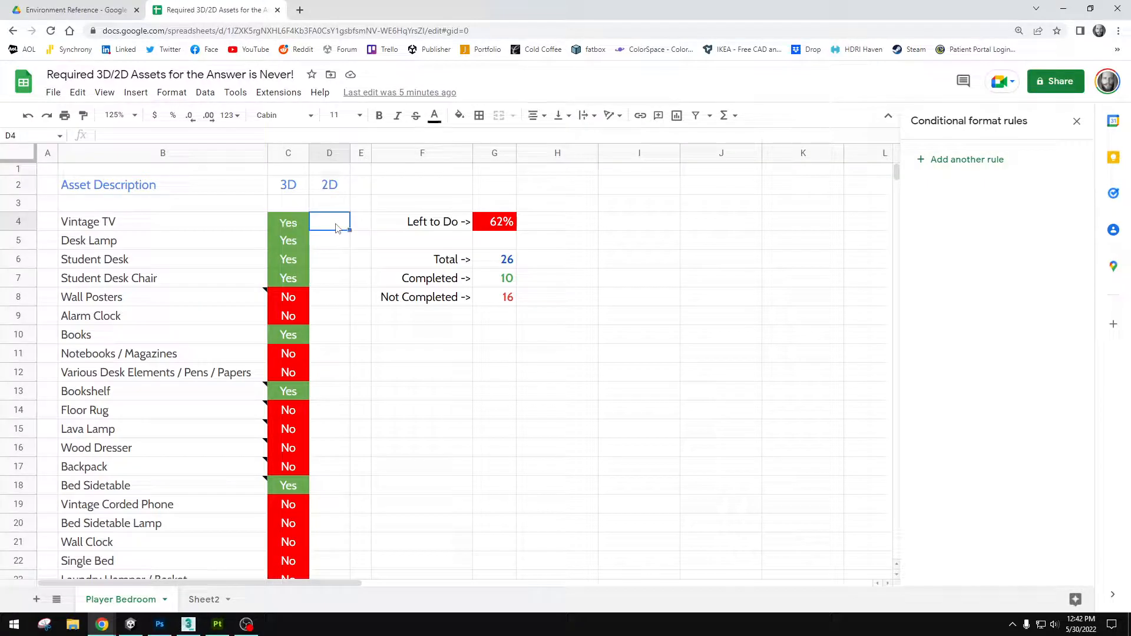
pyautogui.click(288, 227)
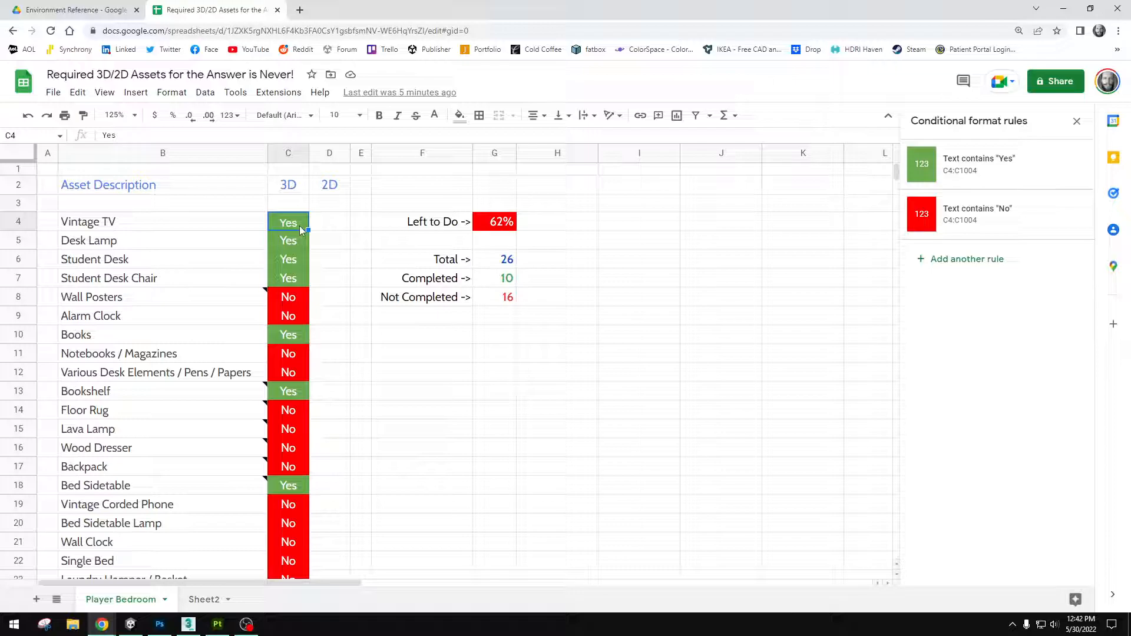
pyautogui.click(294, 245)
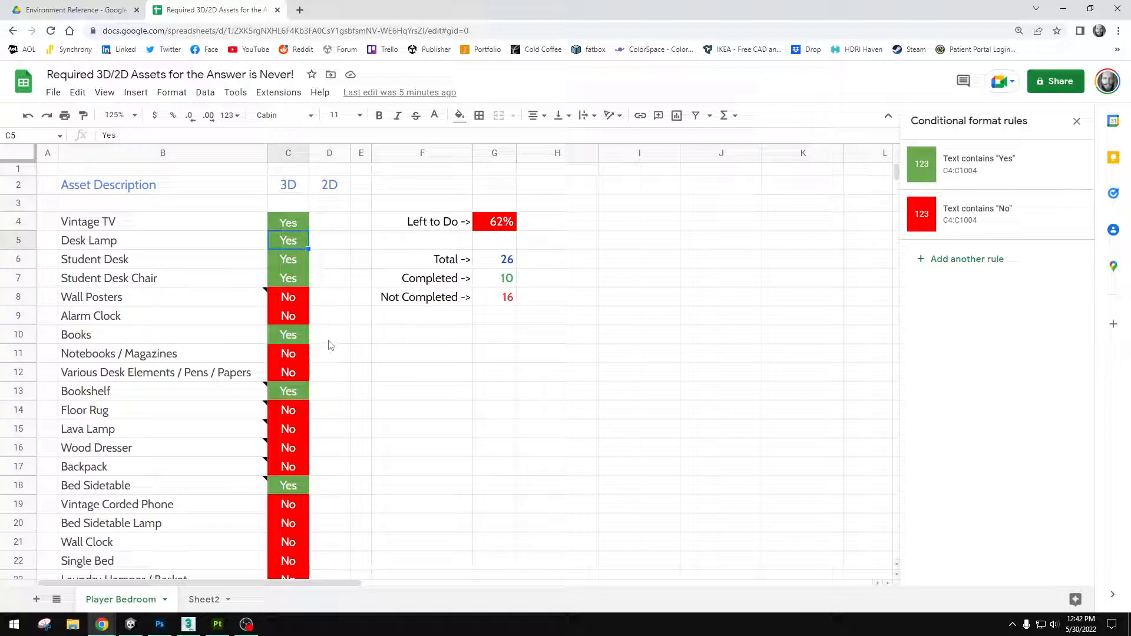
pyautogui.doubleClick(292, 187)
pyautogui.doubleClick(289, 186)
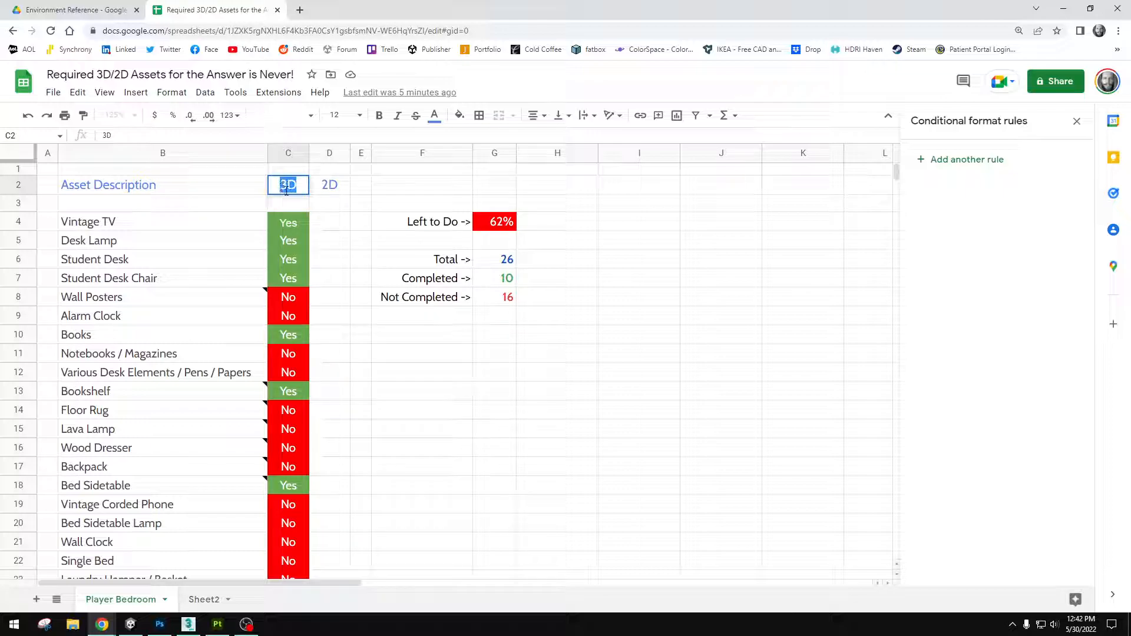
pyautogui.click(409, 466)
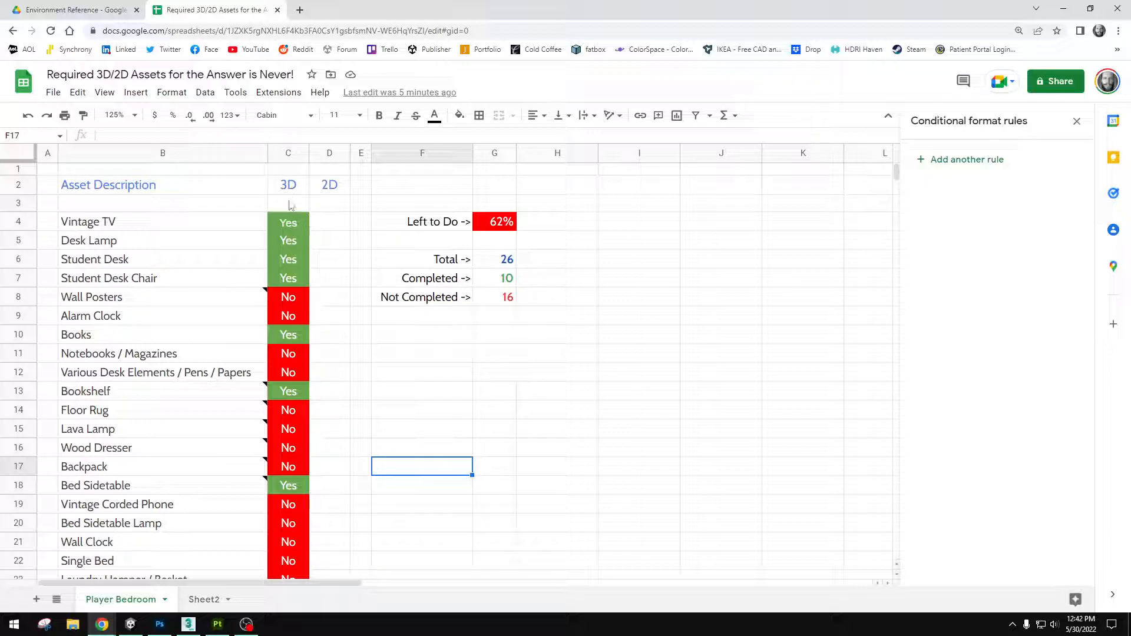
# Examine the Yes and No status cells in the 3D column together with their conditional format rules
pyautogui.click(289, 226)
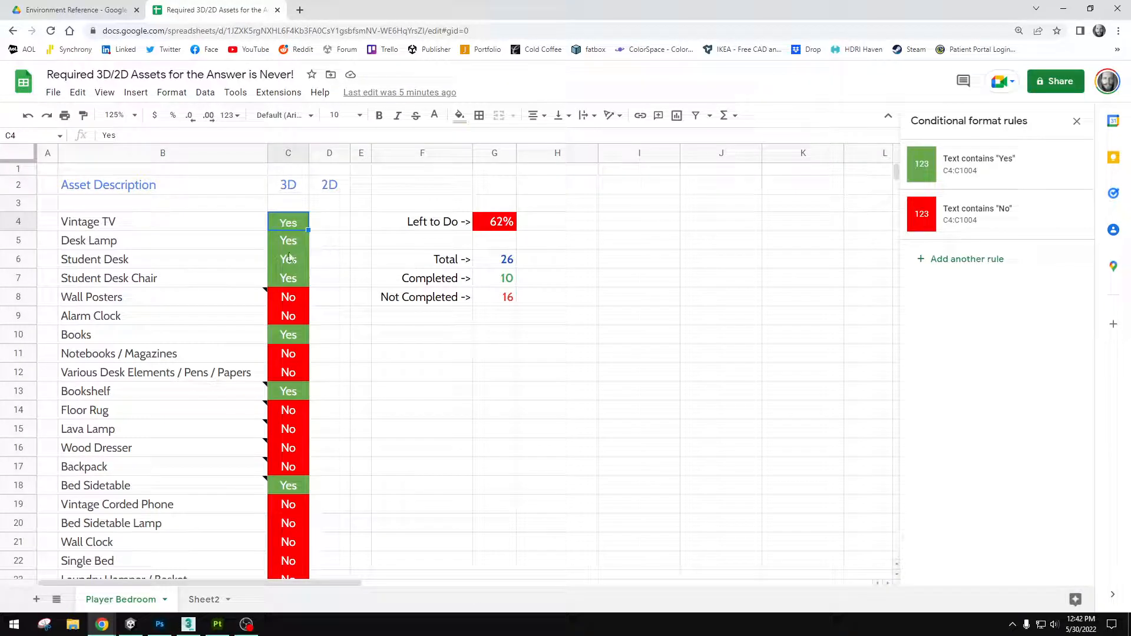
pyautogui.click(291, 302)
pyautogui.click(290, 284)
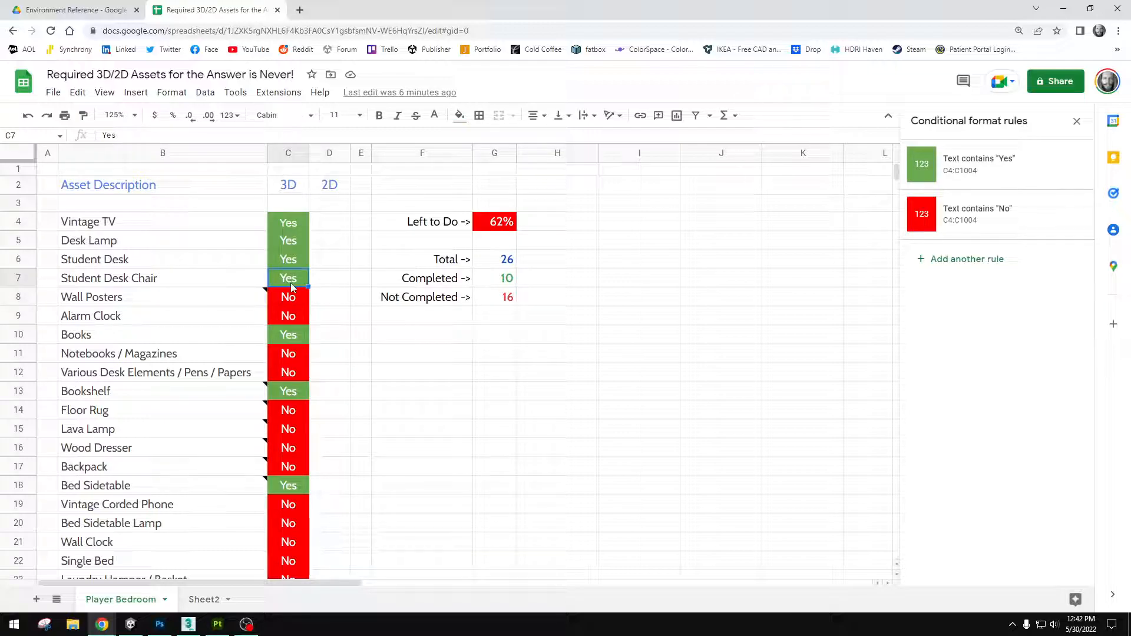
pyautogui.click(271, 228)
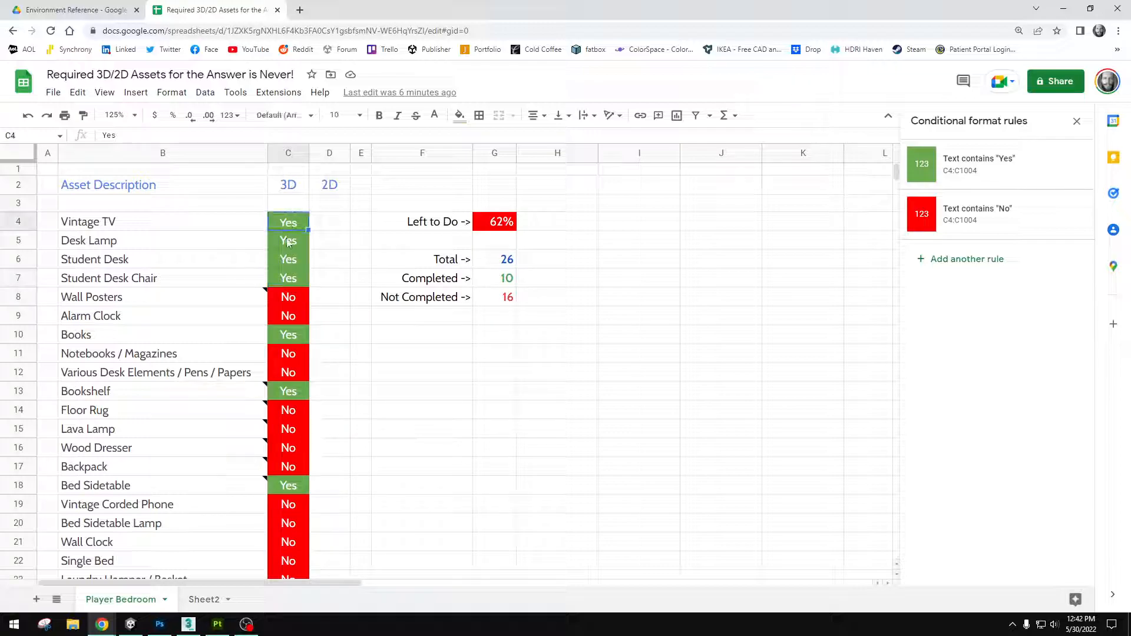
pyautogui.scroll(-4, 287, 481)
pyautogui.scroll(4, 295, 313)
# Open a new conditional formatting rule for cell E4, review the available conditions, and cancel it with Vintage TV's 3D cell selected
pyautogui.click(357, 225)
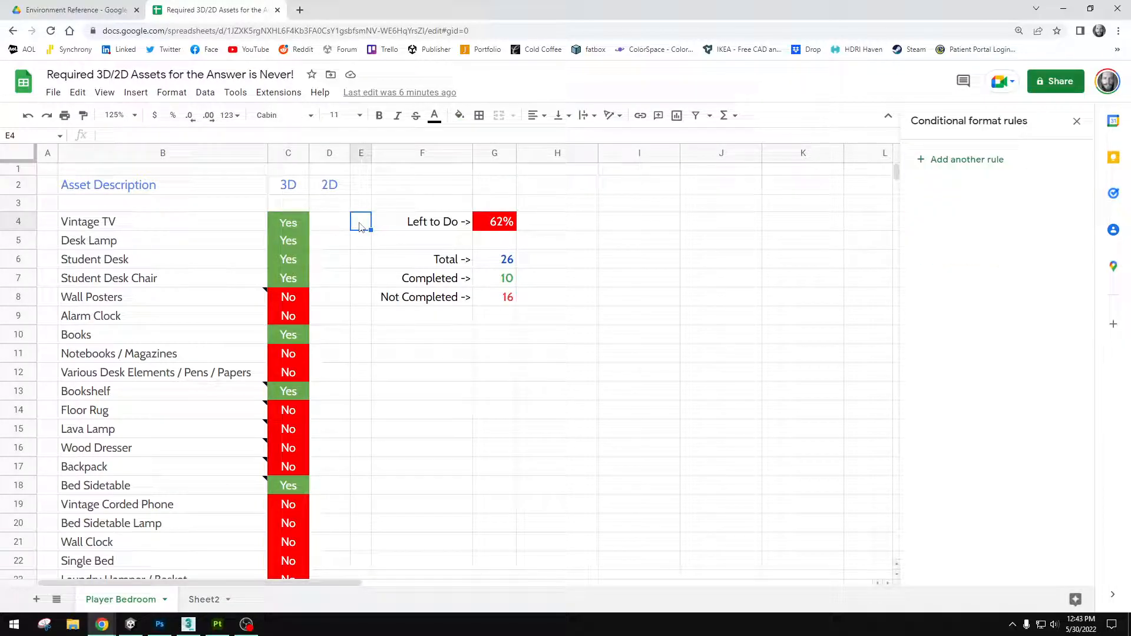
pyautogui.rightClick(363, 225)
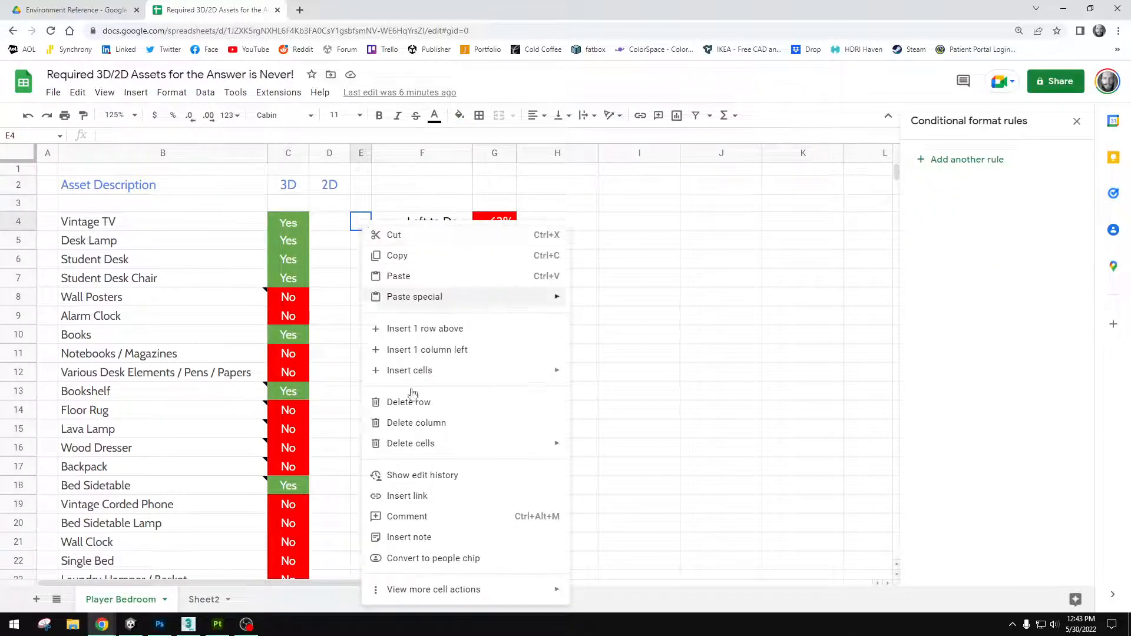
pyautogui.moveTo(517, 598)
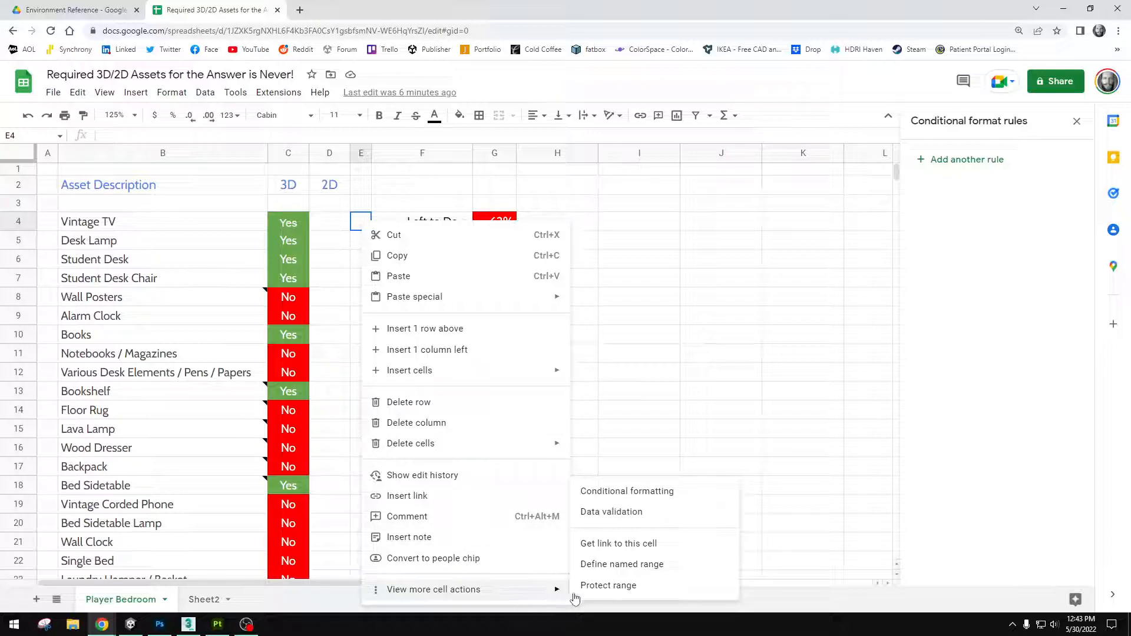
pyautogui.click(641, 498)
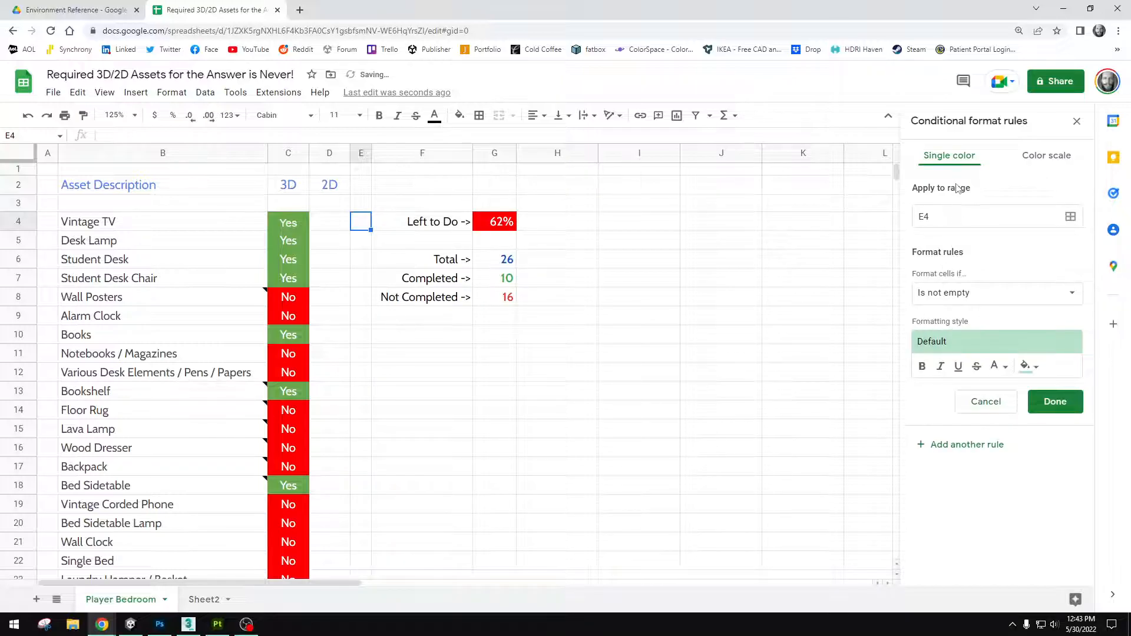
pyautogui.click(1000, 294)
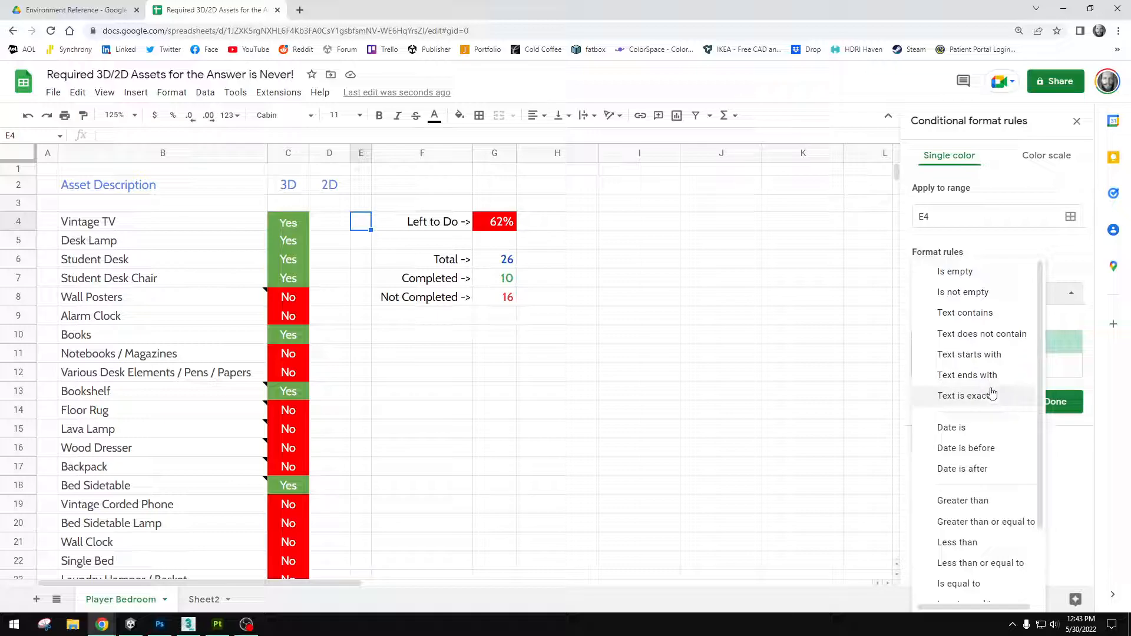
pyautogui.scroll(-2, 987, 430)
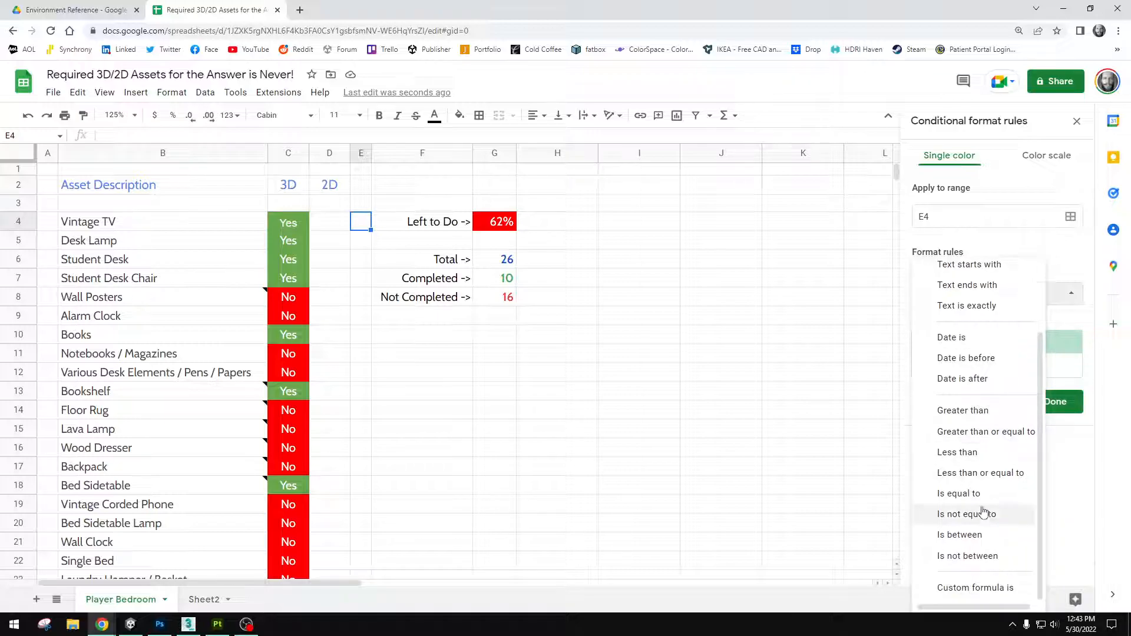
pyautogui.scroll(2, 984, 448)
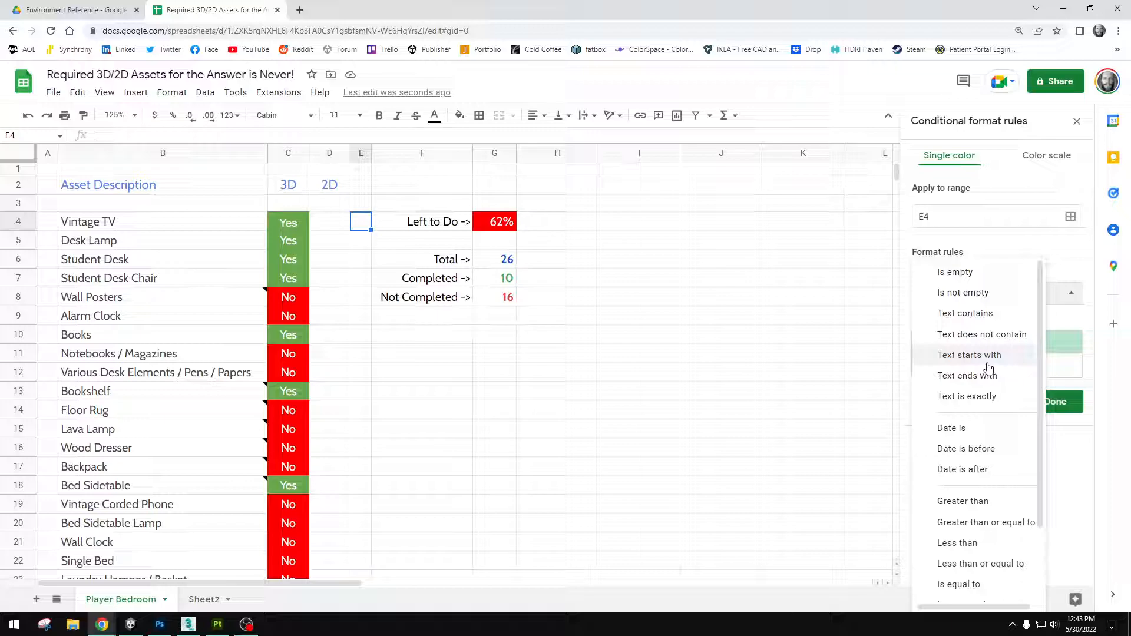
pyautogui.click(721, 354)
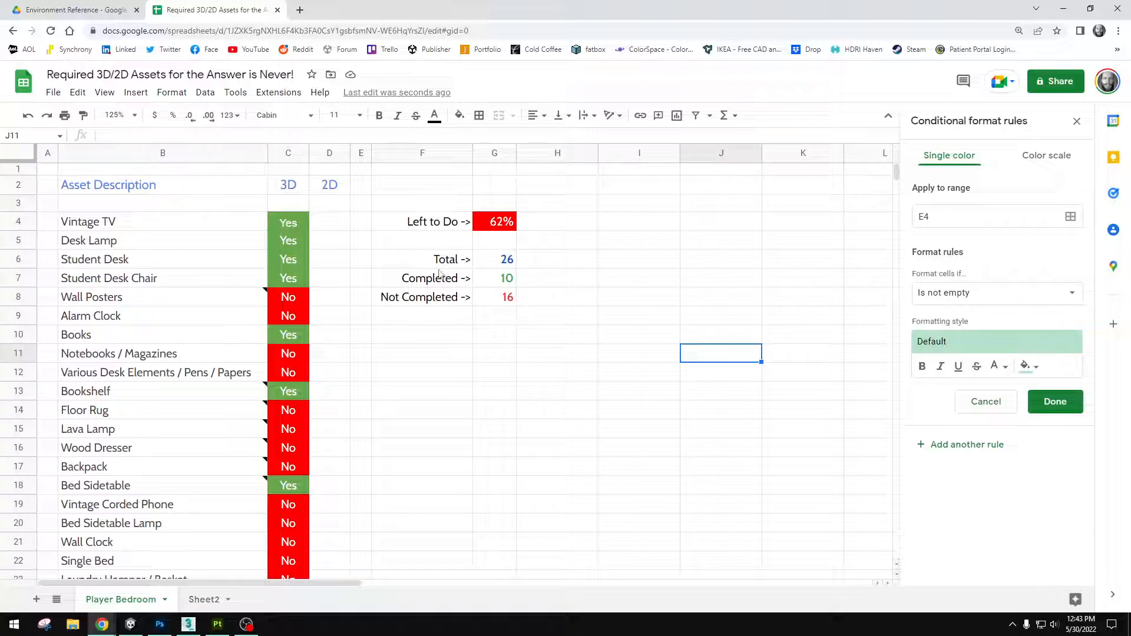
pyautogui.click(274, 220)
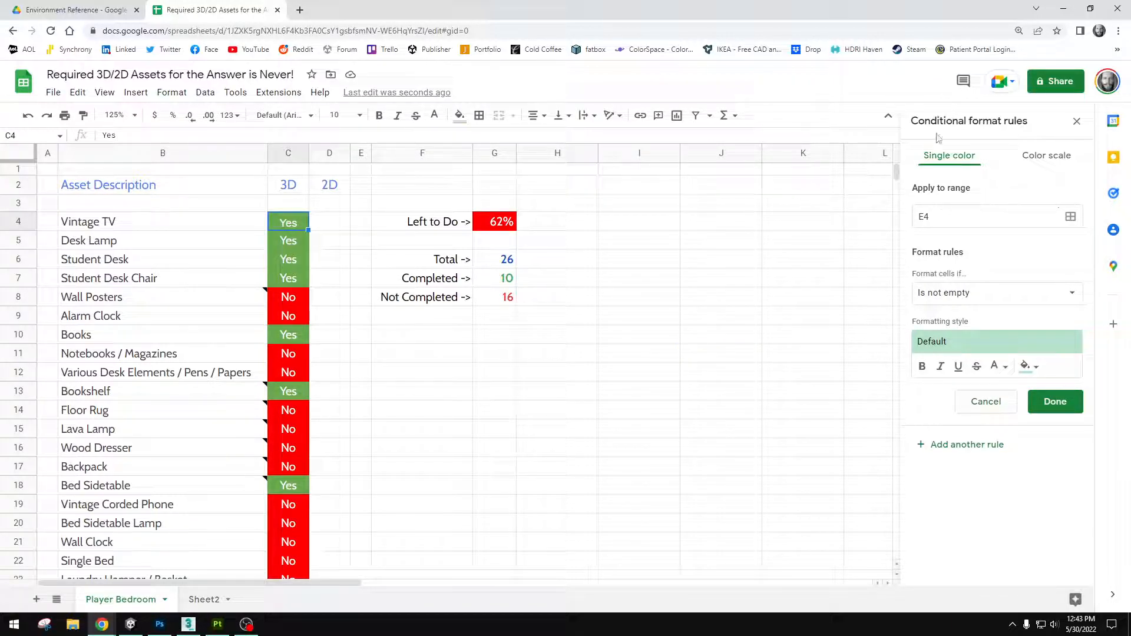
pyautogui.click(985, 402)
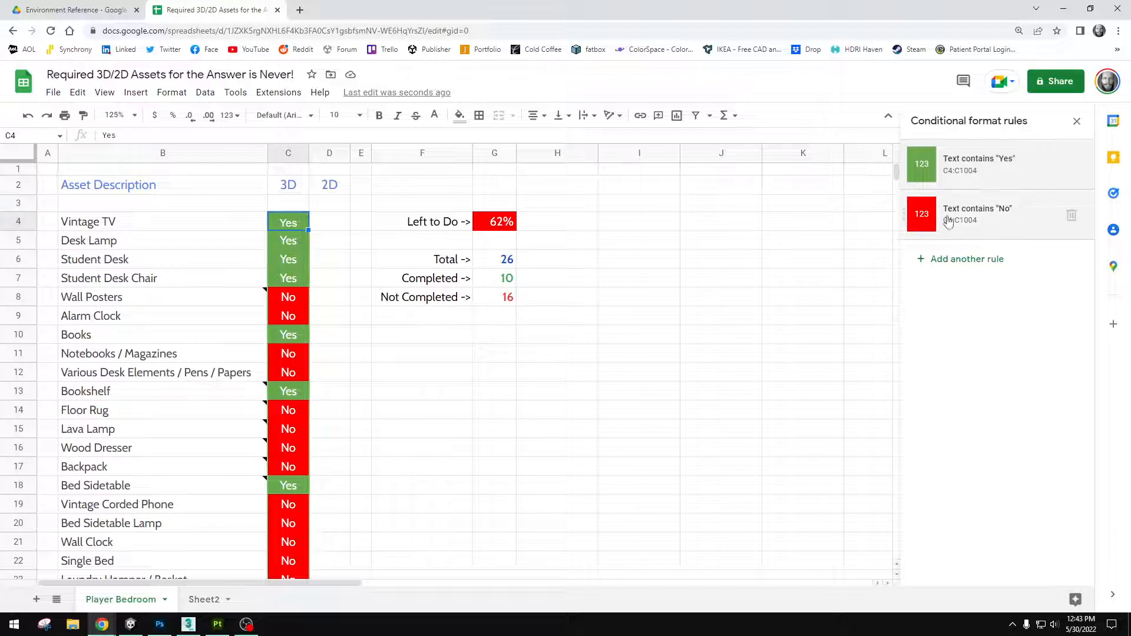
# Try a purple fill on the 3D column's Text contains "No" rule, restore its red fill, and leave the rule editor
pyautogui.click(1002, 218)
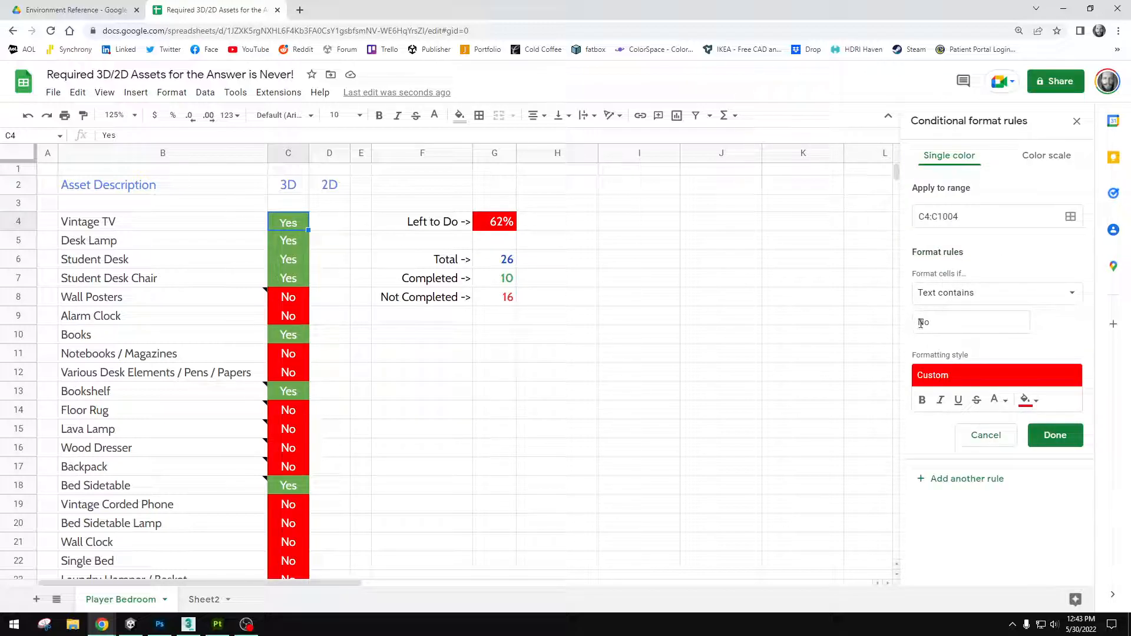
pyautogui.click(1028, 401)
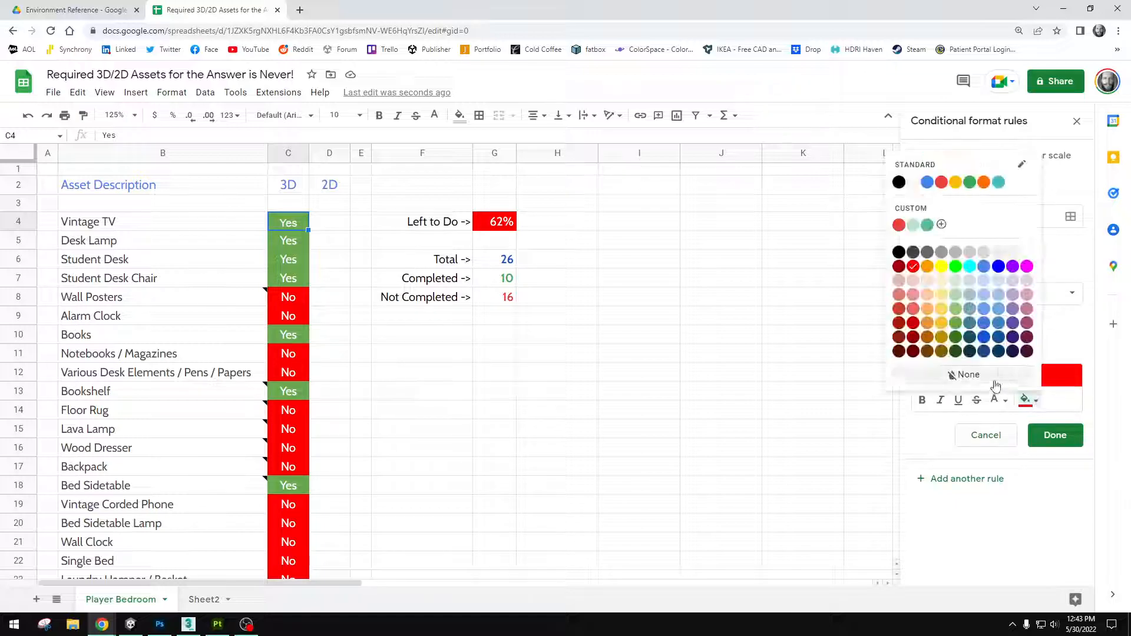
pyautogui.click(1012, 267)
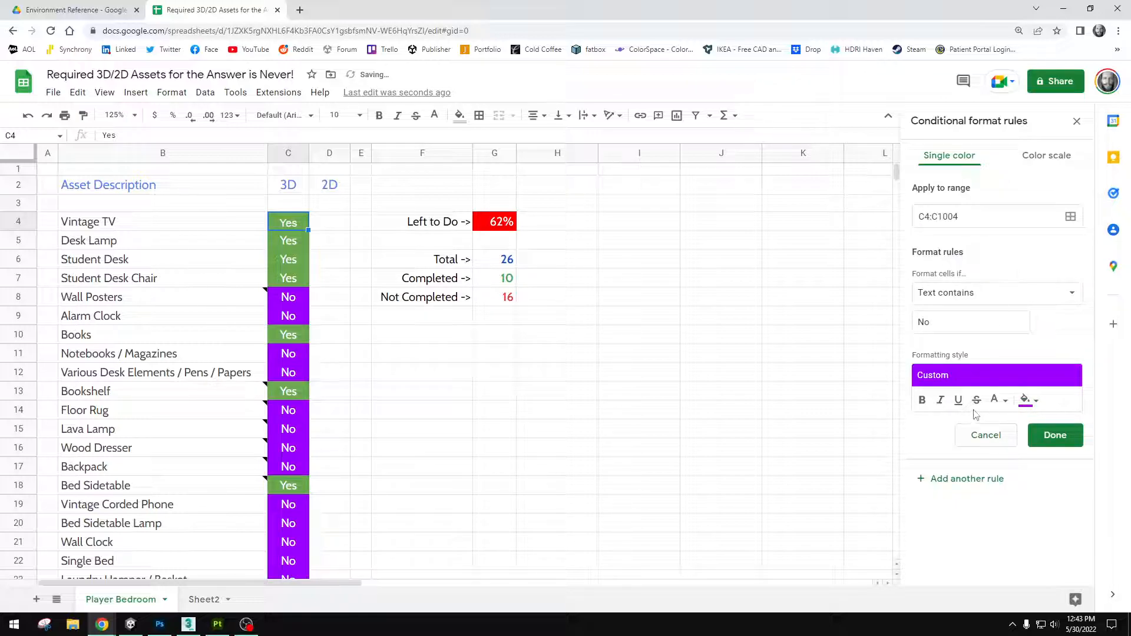
pyautogui.click(1027, 402)
pyautogui.click(914, 267)
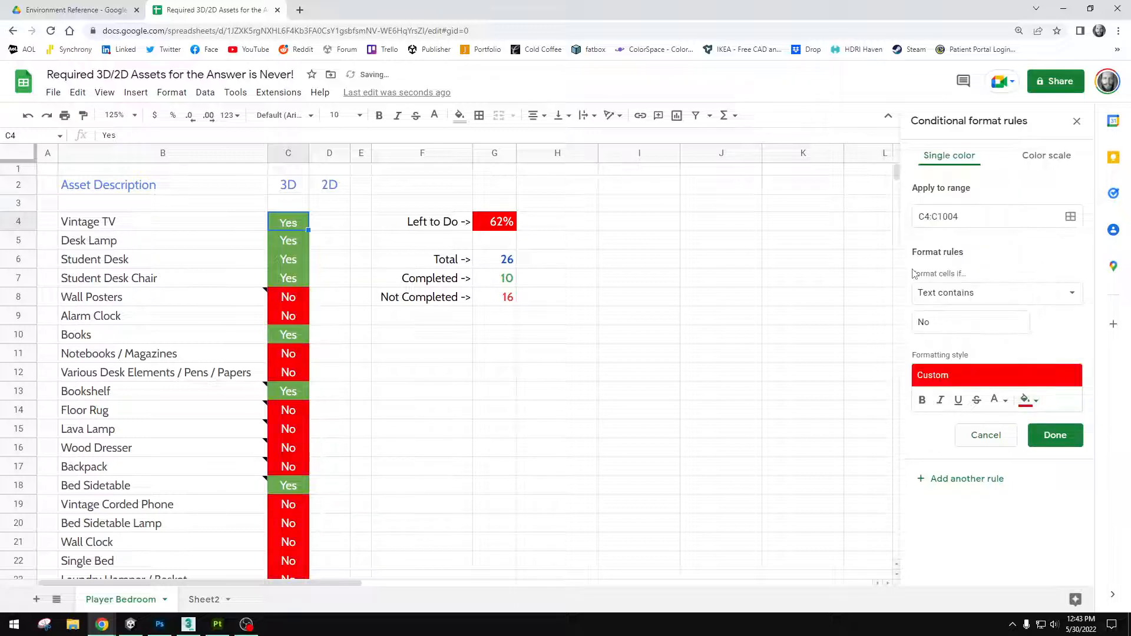
pyautogui.click(999, 439)
pyautogui.click(427, 404)
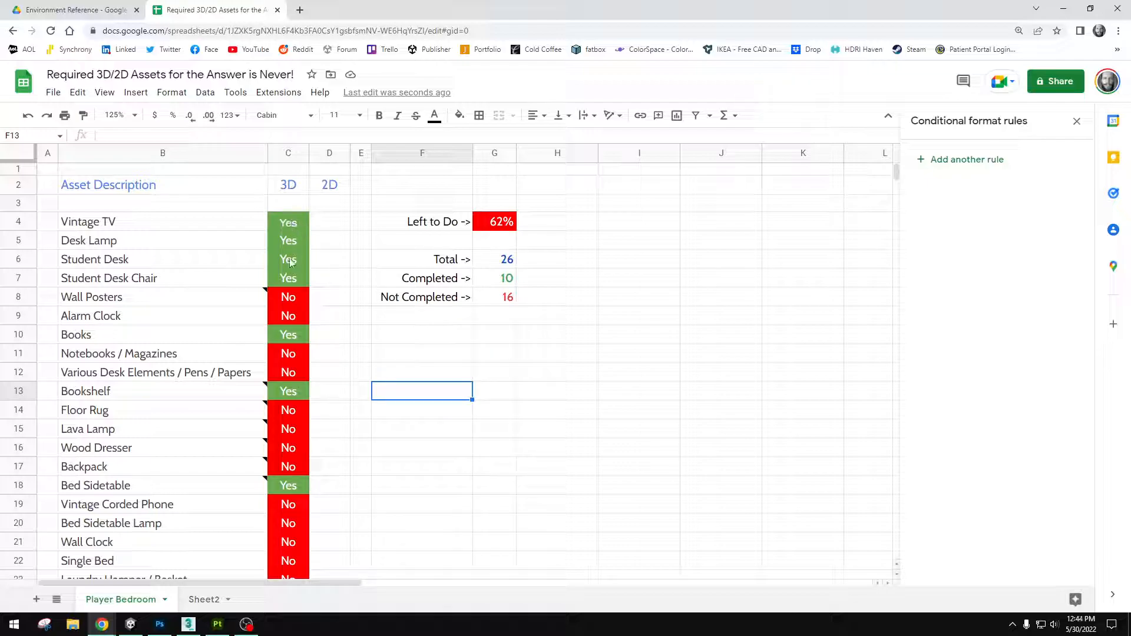
# Review the 3D status of every Player Bedroom asset from Vintage TV down to Radio
pyautogui.scroll(-2, 299, 416)
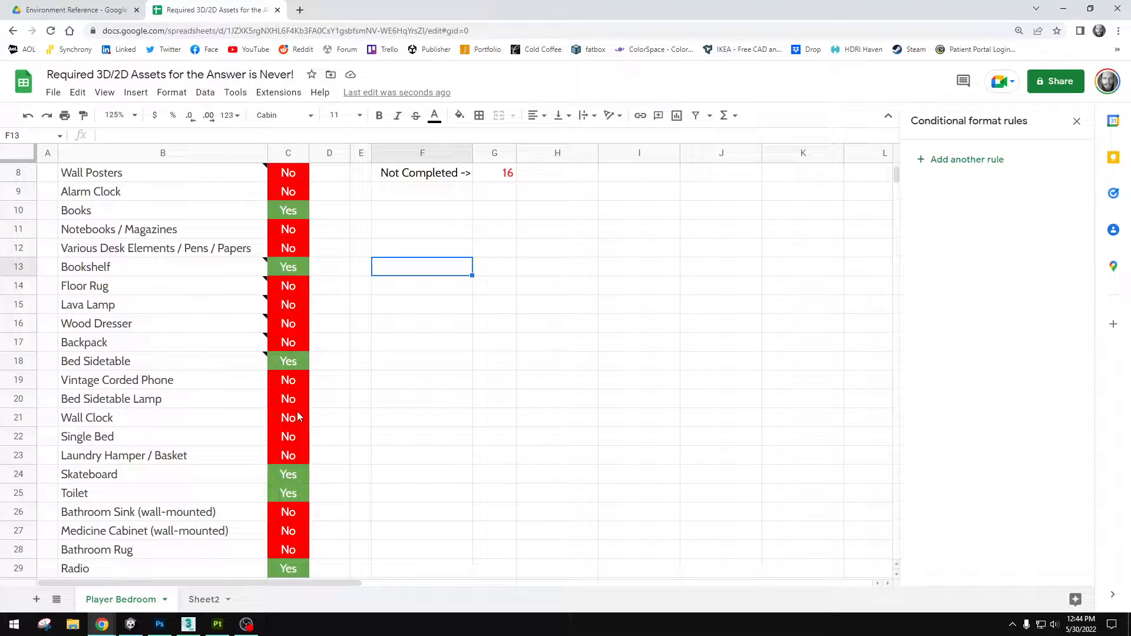
pyautogui.scroll(2, 299, 417)
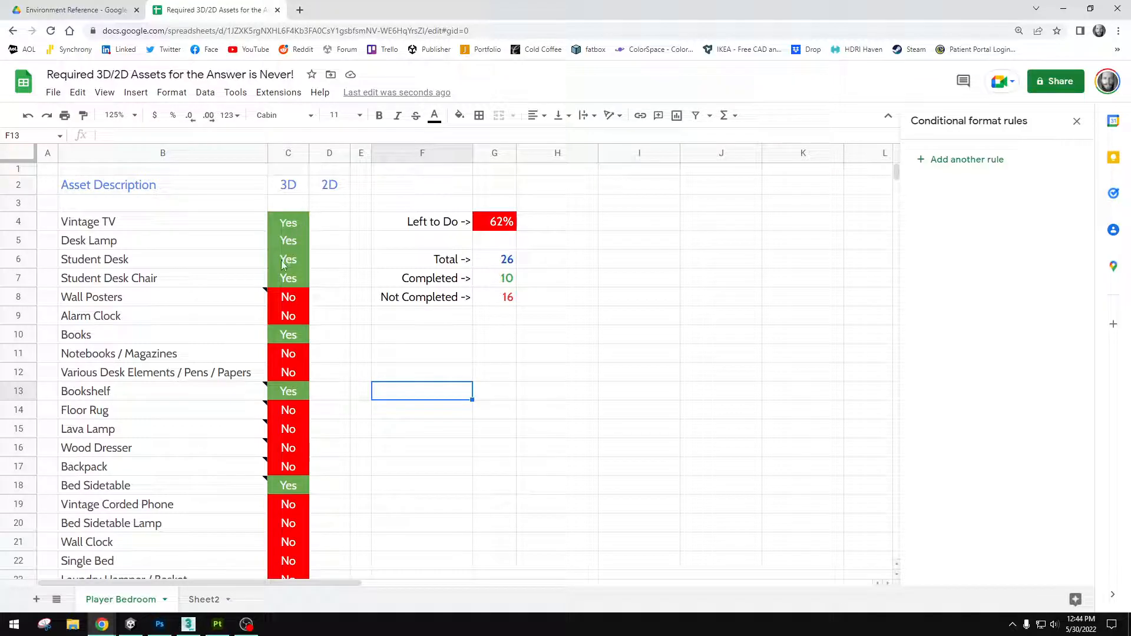
pyautogui.scroll(-3, 293, 278)
pyautogui.scroll(3, 293, 278)
pyautogui.scroll(-2, 295, 316)
pyautogui.scroll(-1, 361, 369)
pyautogui.scroll(3, 366, 374)
pyautogui.scroll(-2, 368, 371)
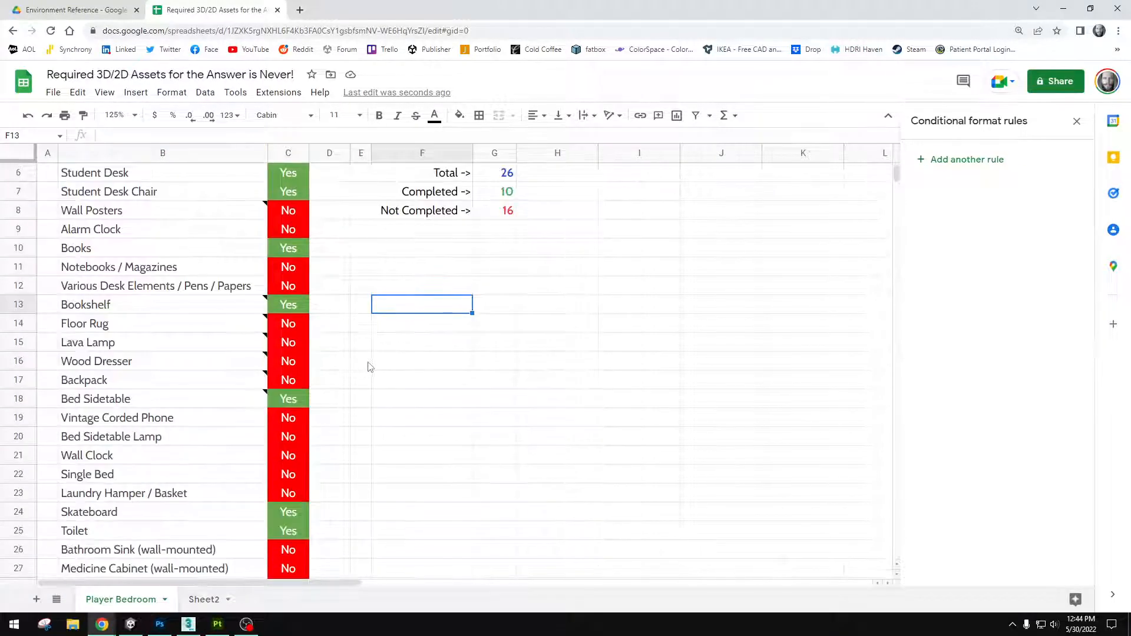
pyautogui.scroll(2, 348, 354)
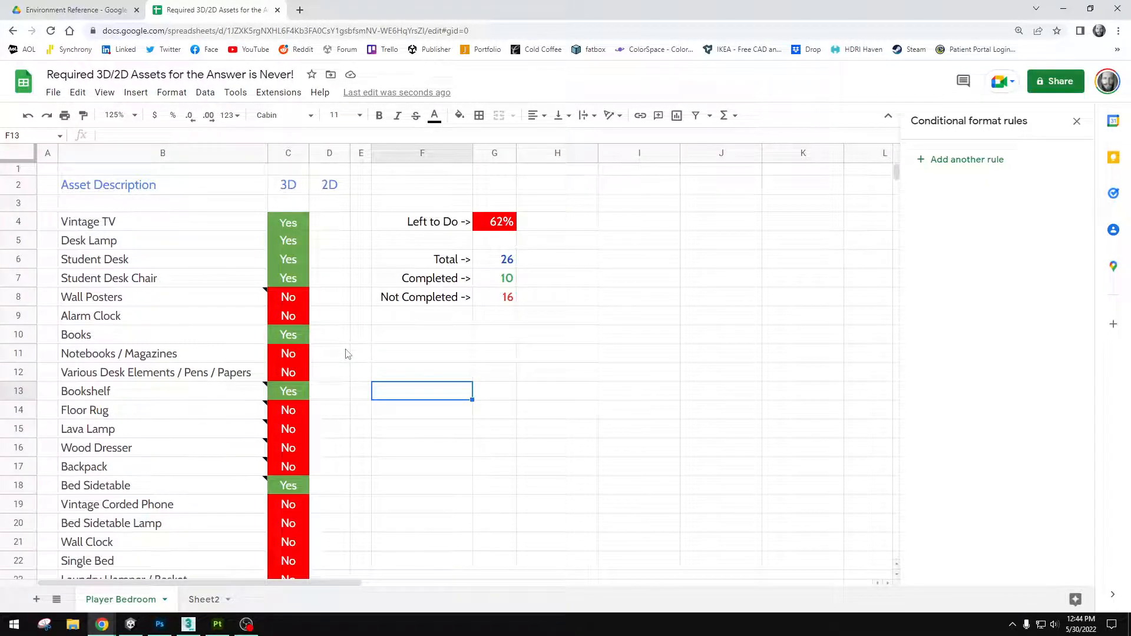
pyautogui.scroll(-3, 348, 353)
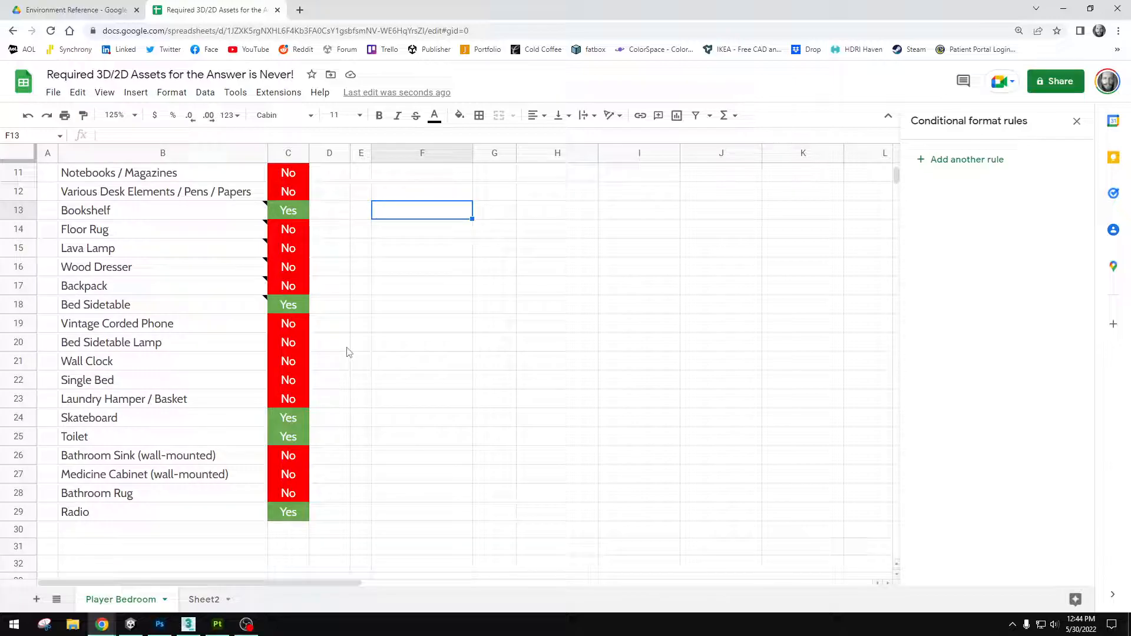
pyautogui.scroll(3, 348, 352)
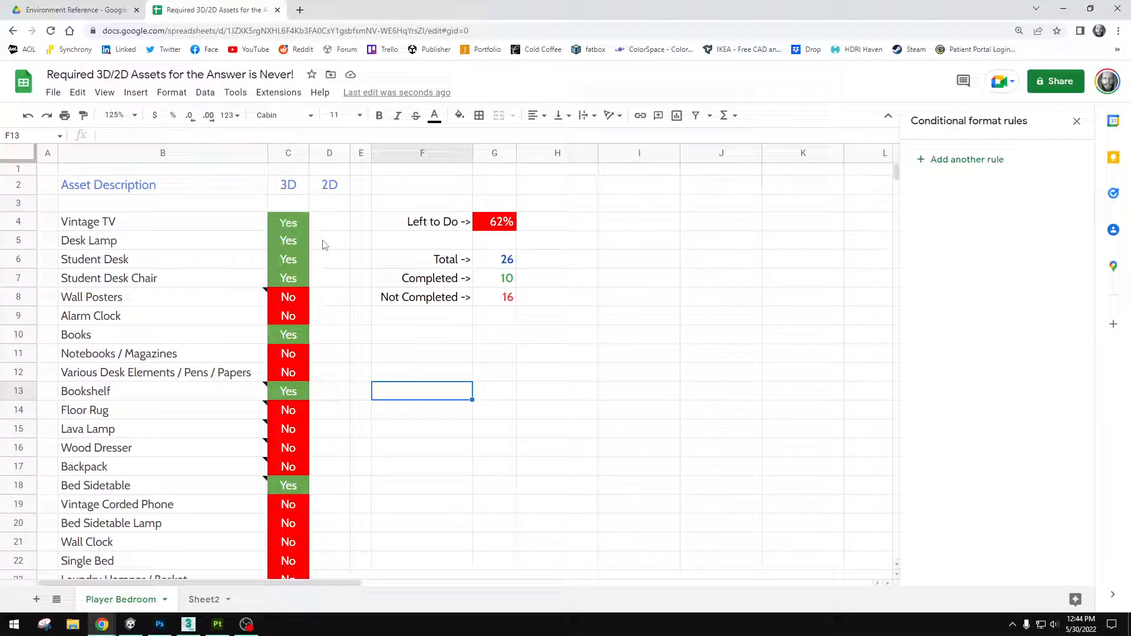
# Highlight the progress summary covering Left to Do, Total, Completed and Not Completed, and clear the selection
pyautogui.moveTo(415, 223); pyautogui.dragTo(549, 316)
pyautogui.click(548, 315)
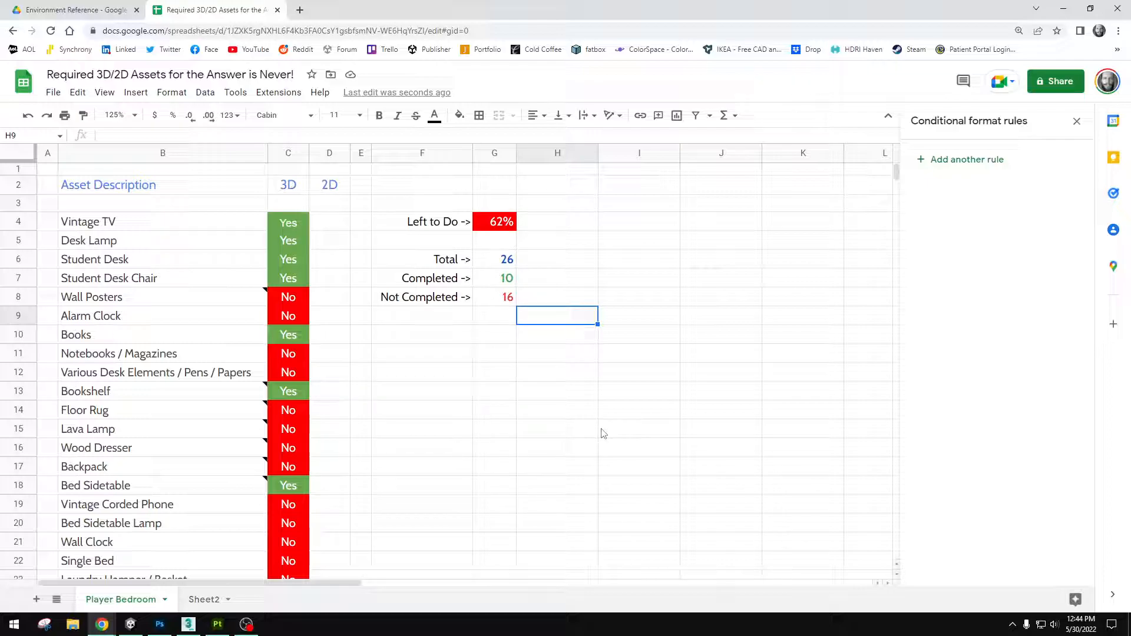
pyautogui.click(548, 417)
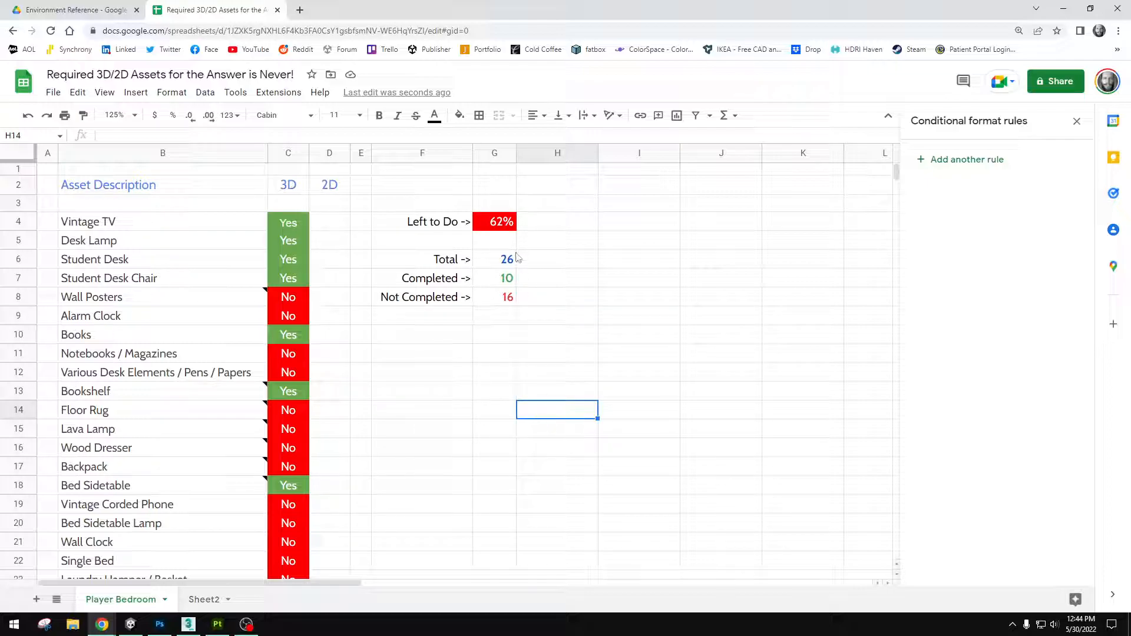
# Examine the formula behind the Left to Do percentage in G4 and the cells it references, leaving it unedited
pyautogui.click(491, 223)
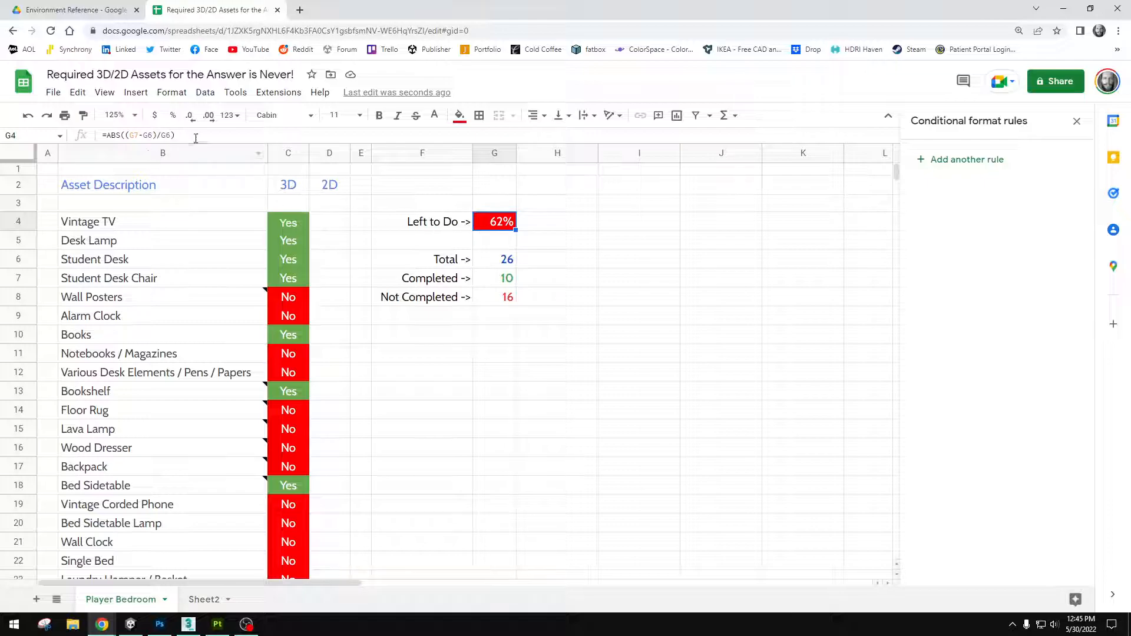
pyautogui.moveTo(186, 136); pyautogui.dragTo(87, 139)
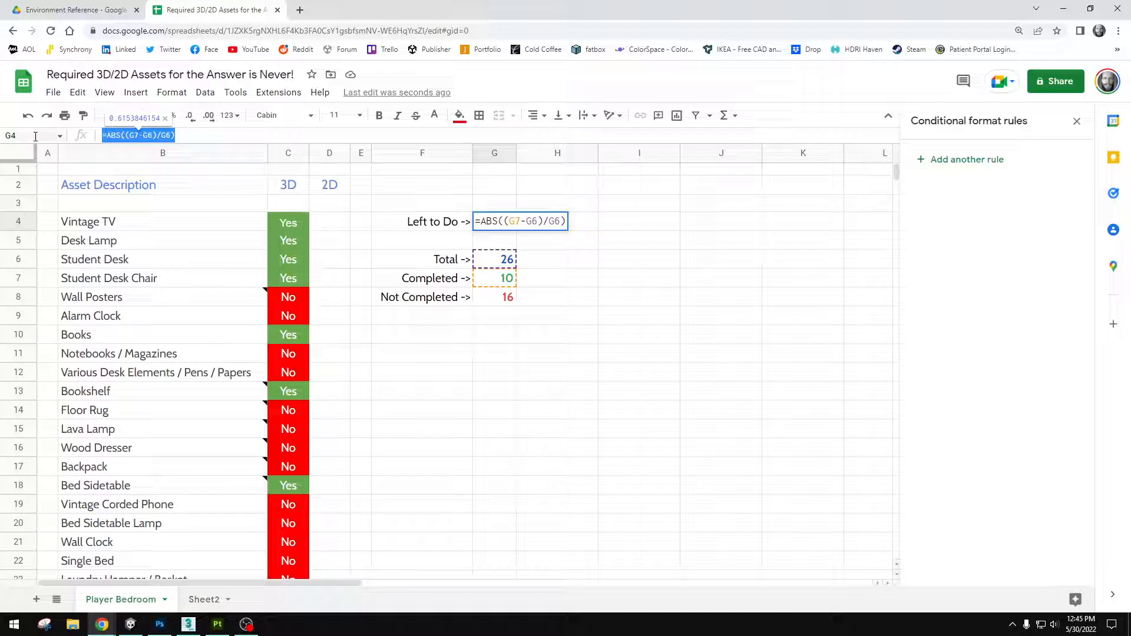
pyautogui.click(573, 321)
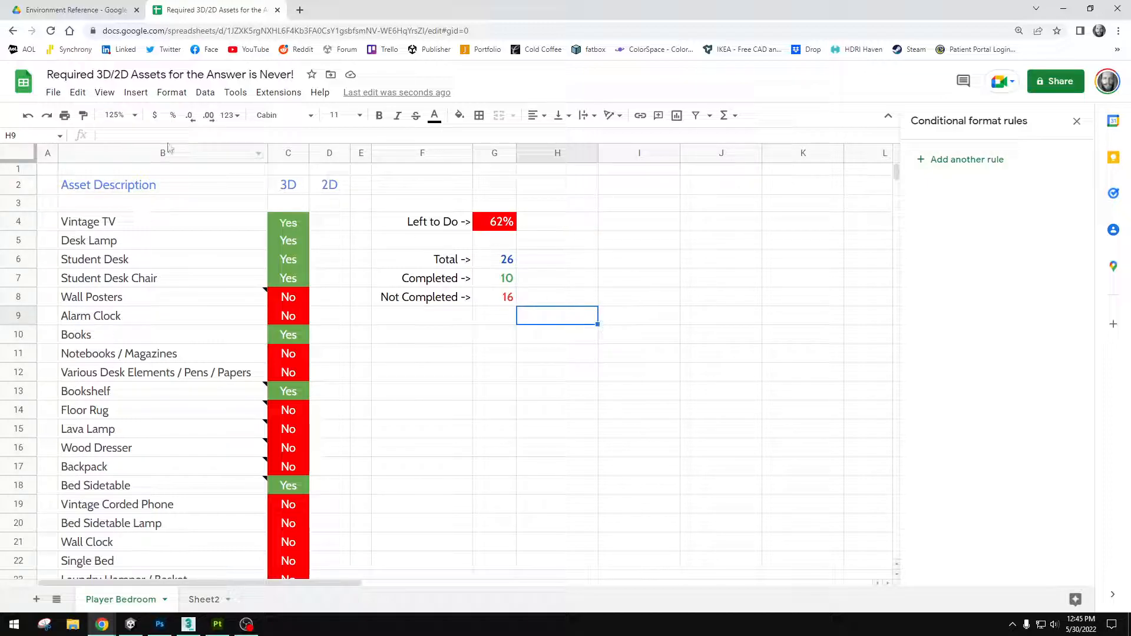
pyautogui.click(497, 223)
pyautogui.doubleClick(484, 224)
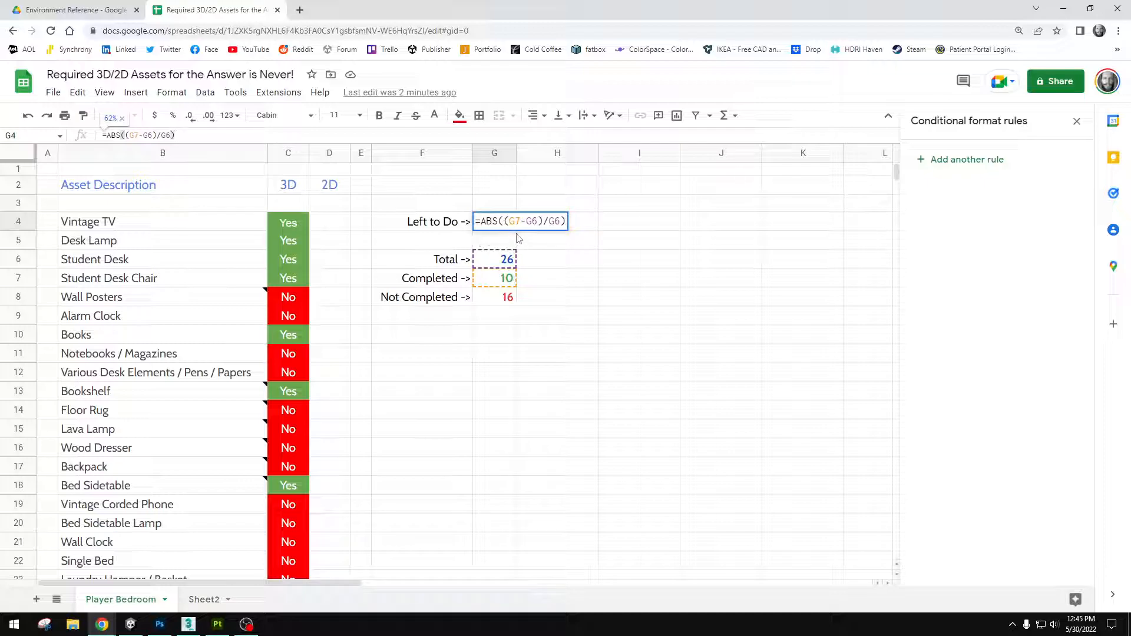
pyautogui.click(555, 291)
pyautogui.click(501, 225)
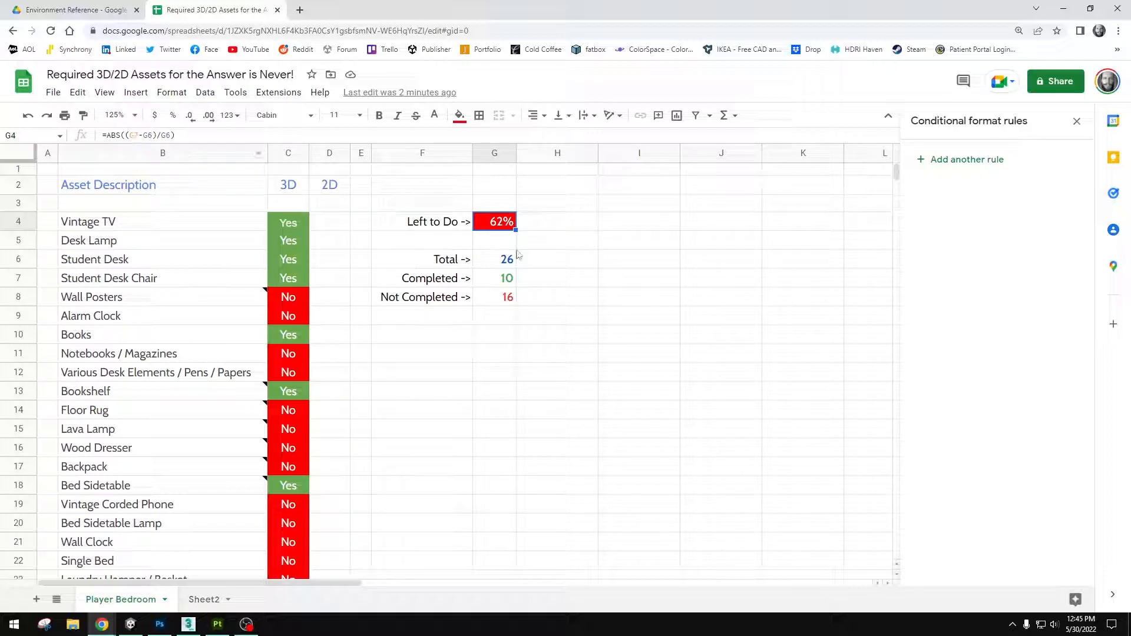
# Examine the Completed count's conditional format rule and its COUNTIF formula in G7, following the counted range C4:C50 down the 3D column
pyautogui.click(486, 284)
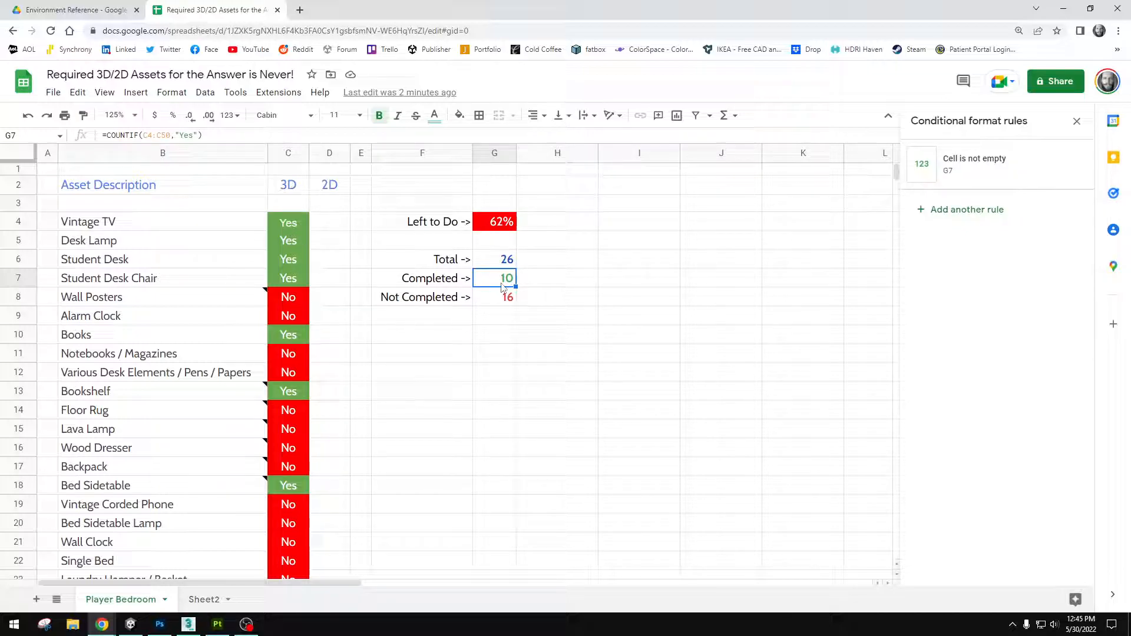
pyautogui.click(923, 170)
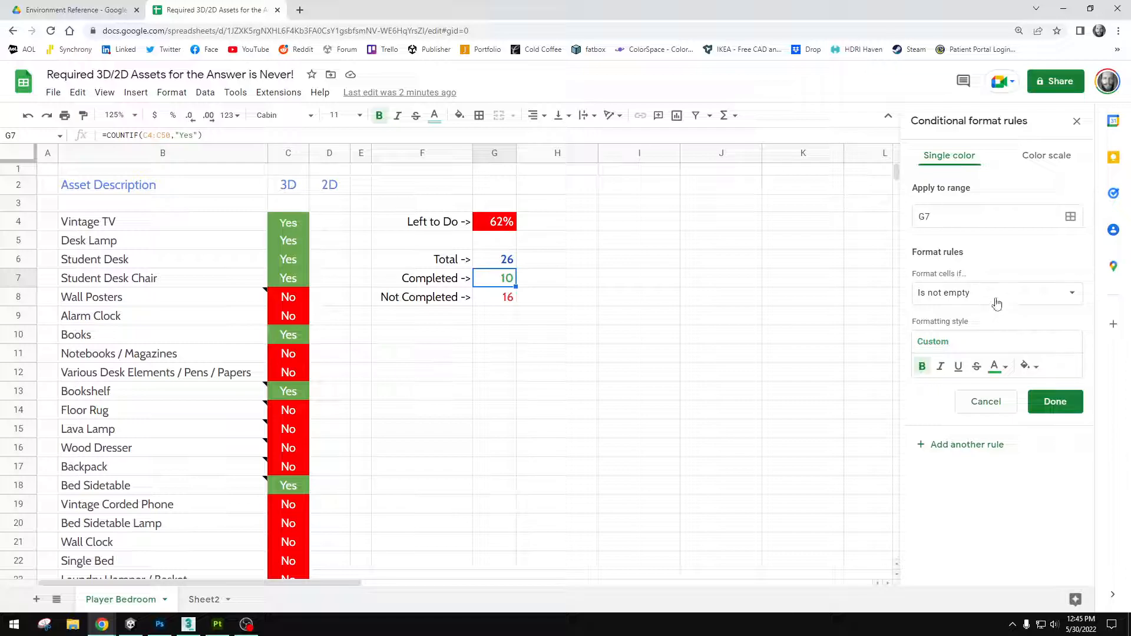
pyautogui.moveTo(212, 135); pyautogui.dragTo(97, 140)
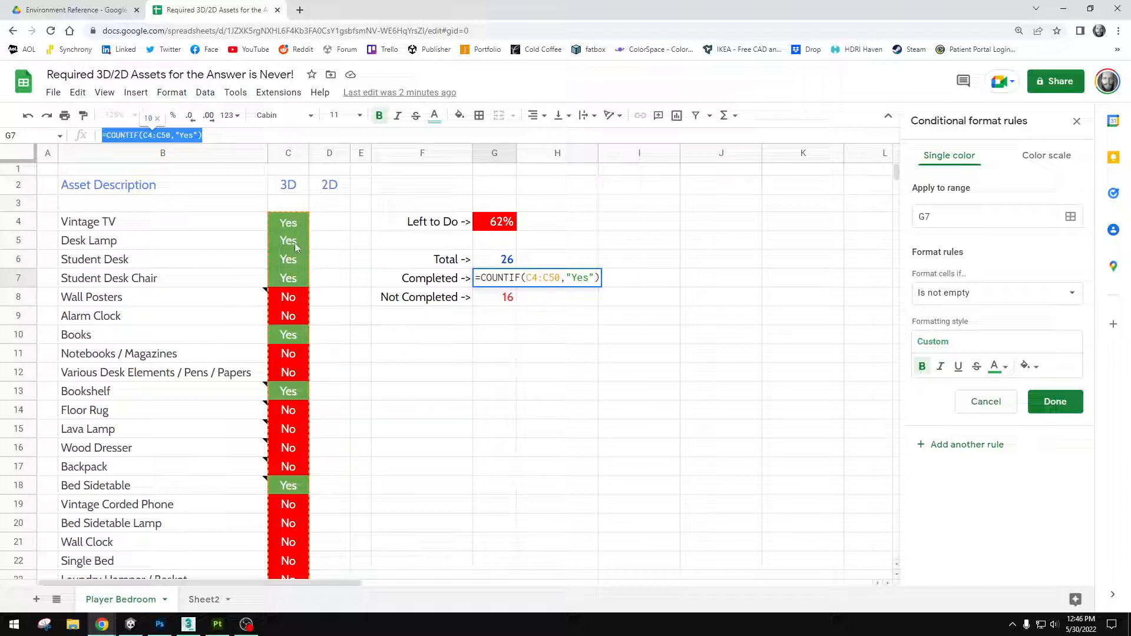
pyautogui.scroll(-5, 288, 536)
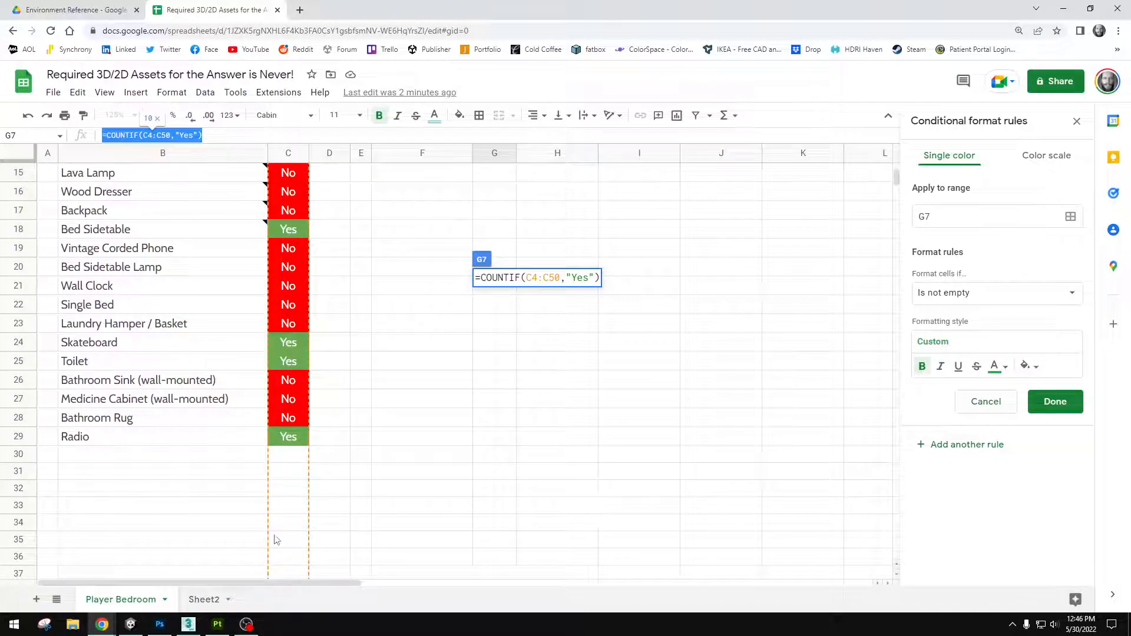
pyautogui.scroll(-1, 284, 545)
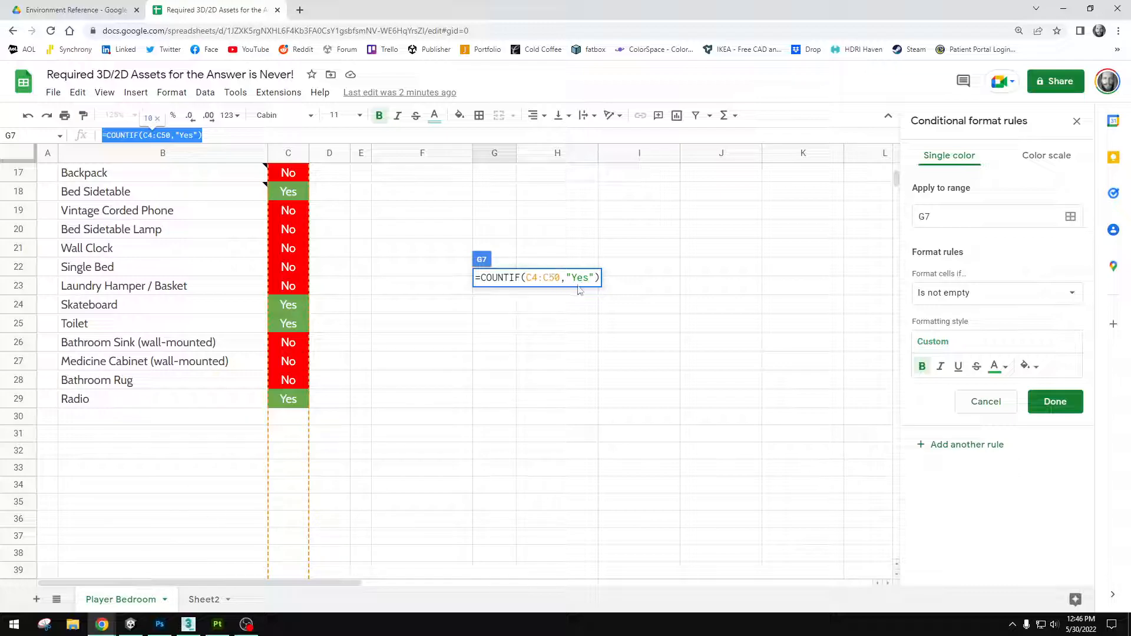
pyautogui.scroll(-2, 233, 507)
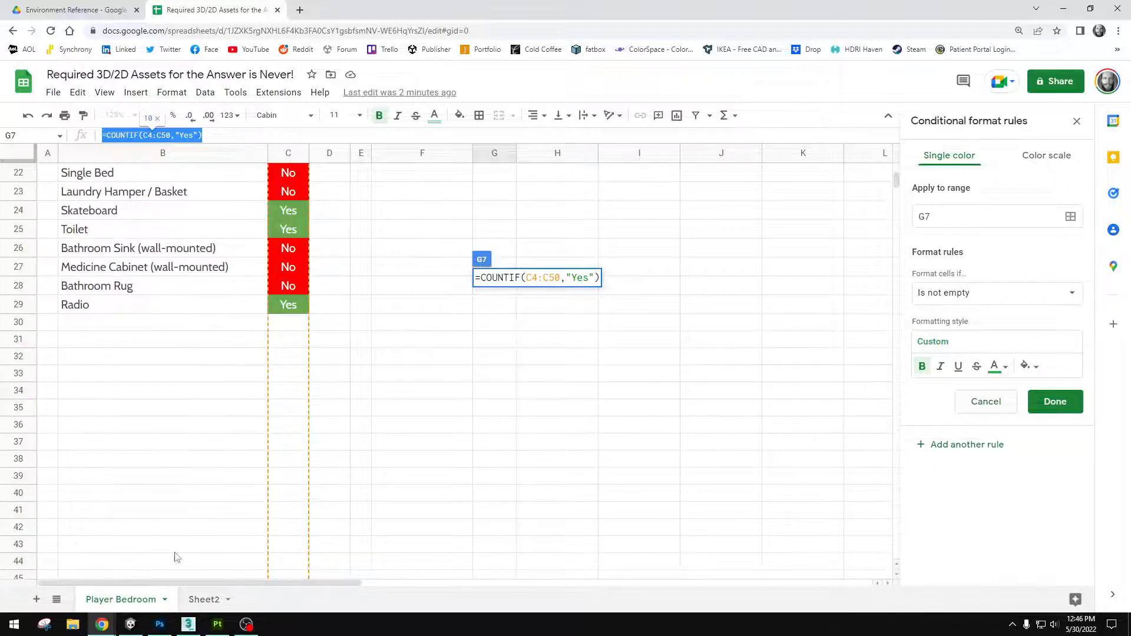
pyautogui.scroll(4, 287, 380)
pyautogui.scroll(4, 287, 380)
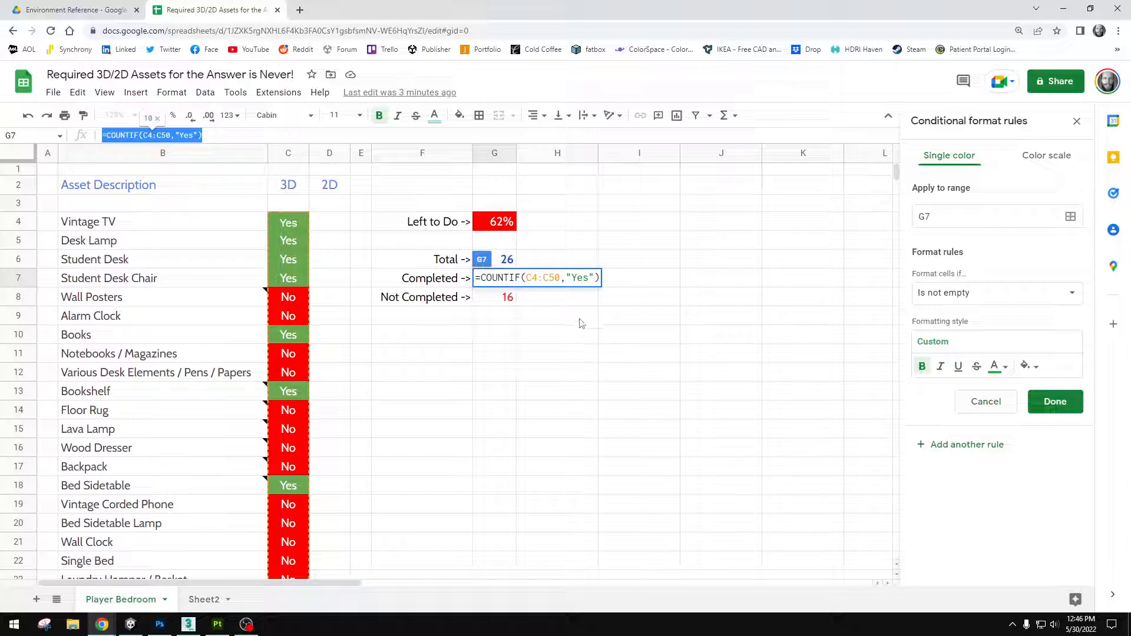
pyautogui.click(574, 319)
pyautogui.click(504, 283)
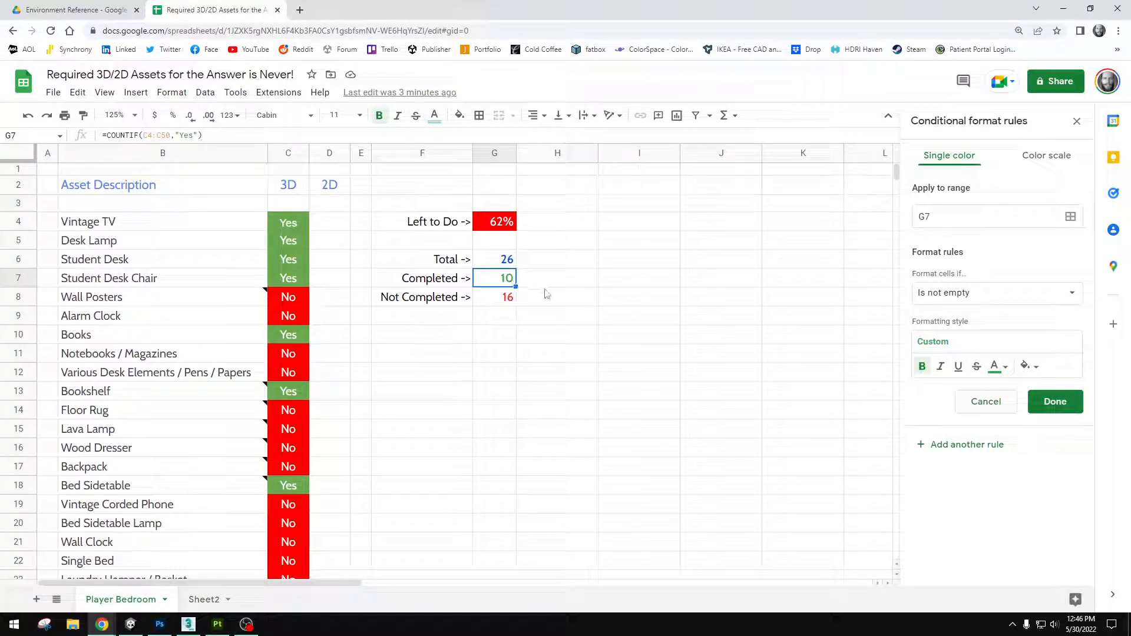
# Examine the Total formula in G6 without editing it and review the asset list it counts from Vintage TV down to Radio
pyautogui.click(507, 262)
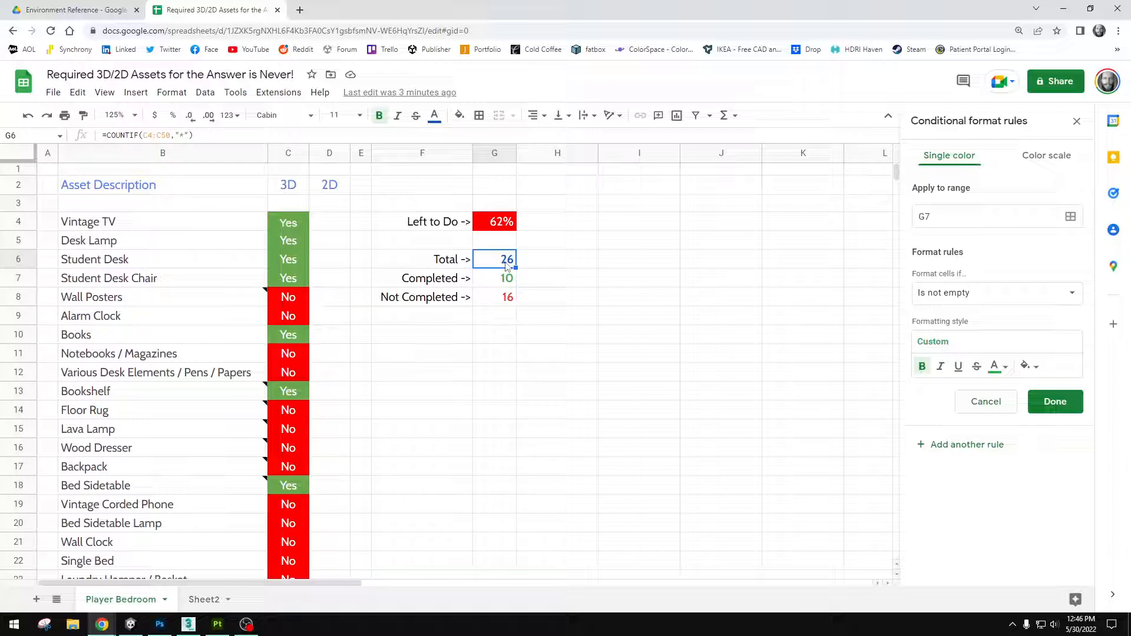
pyautogui.click(230, 136)
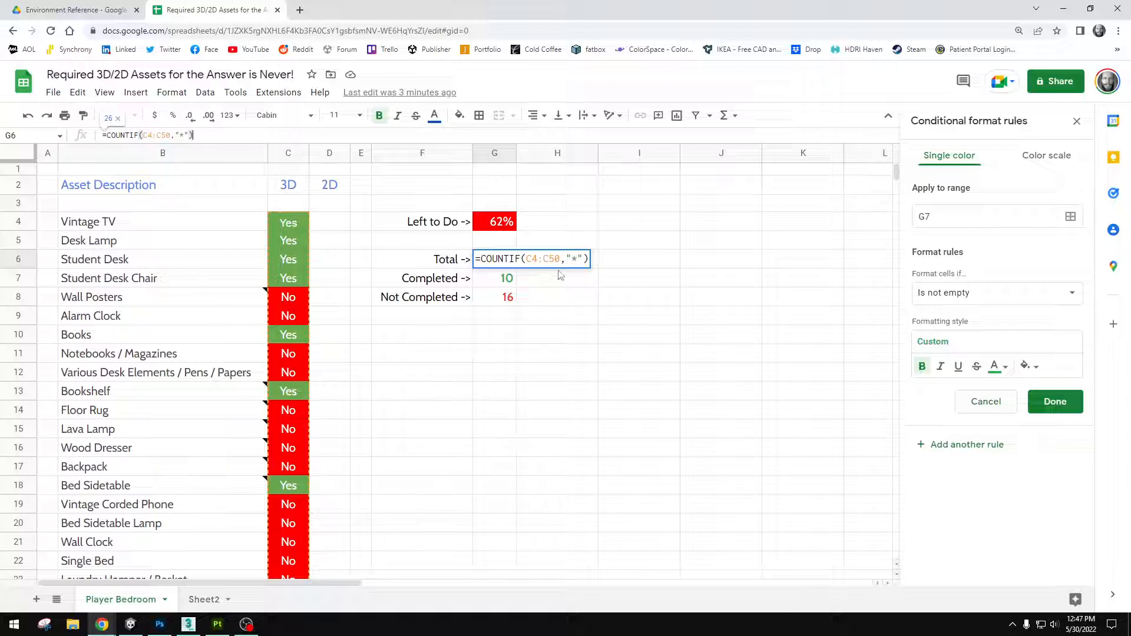
pyautogui.click(578, 372)
pyautogui.click(498, 263)
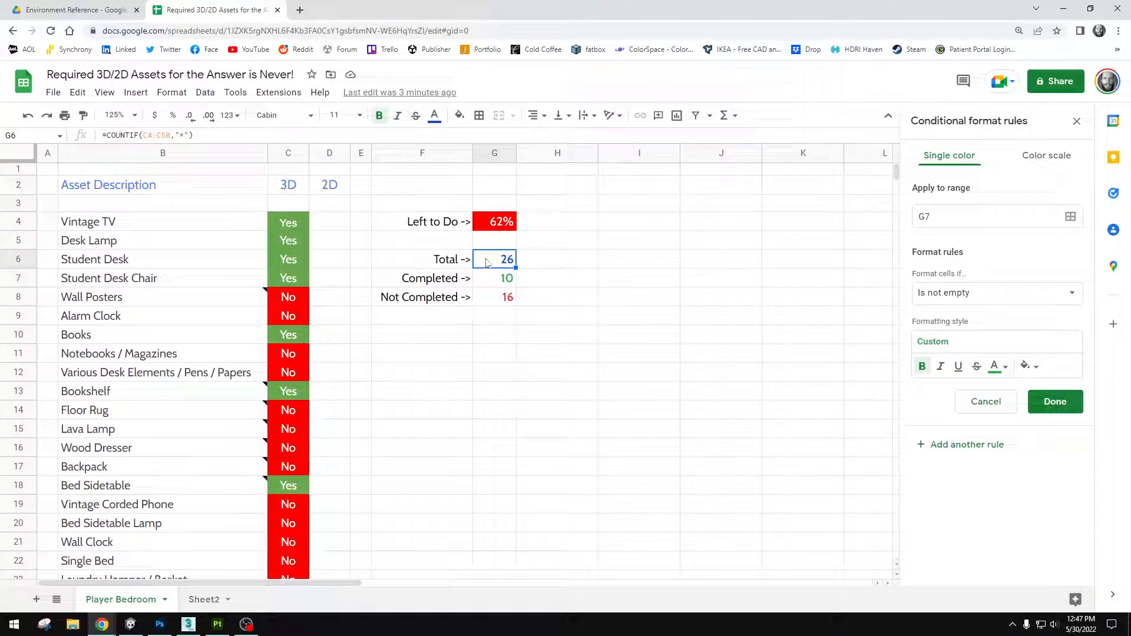
pyautogui.scroll(-3, 170, 522)
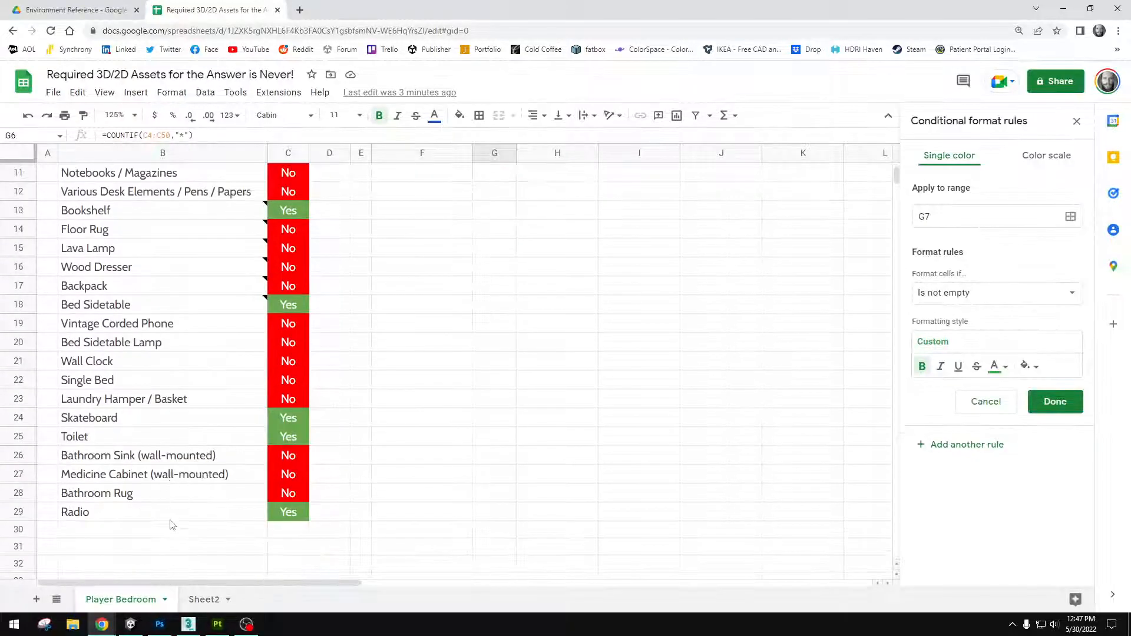
pyautogui.scroll(3, 29, 512)
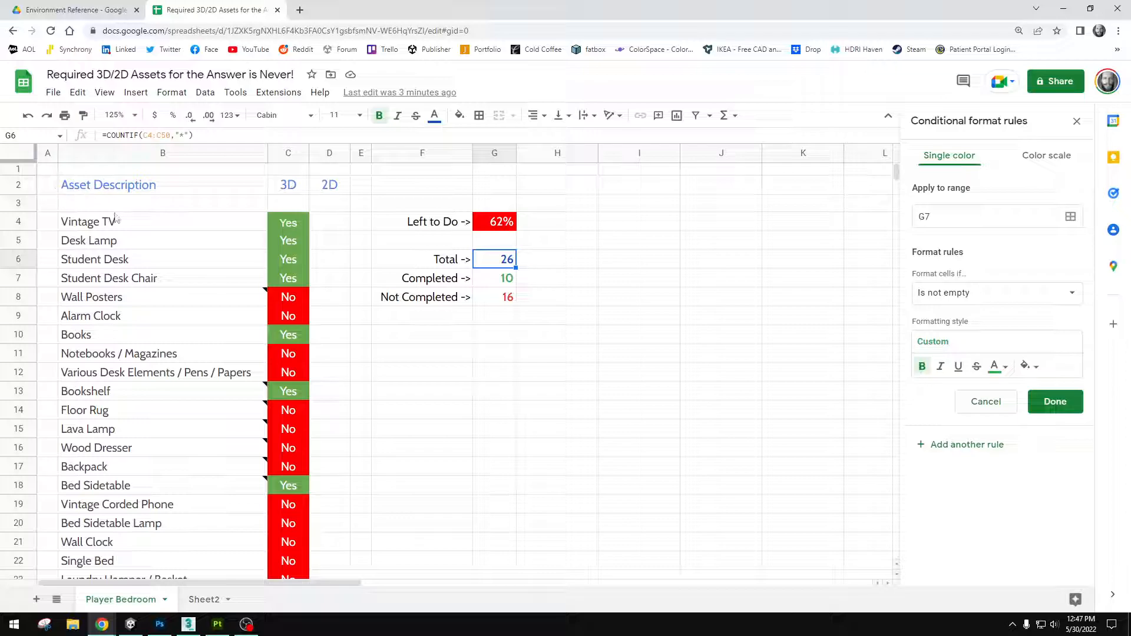
pyautogui.scroll(-2, 200, 321)
pyautogui.scroll(2, 234, 428)
pyautogui.scroll(-5, 73, 227)
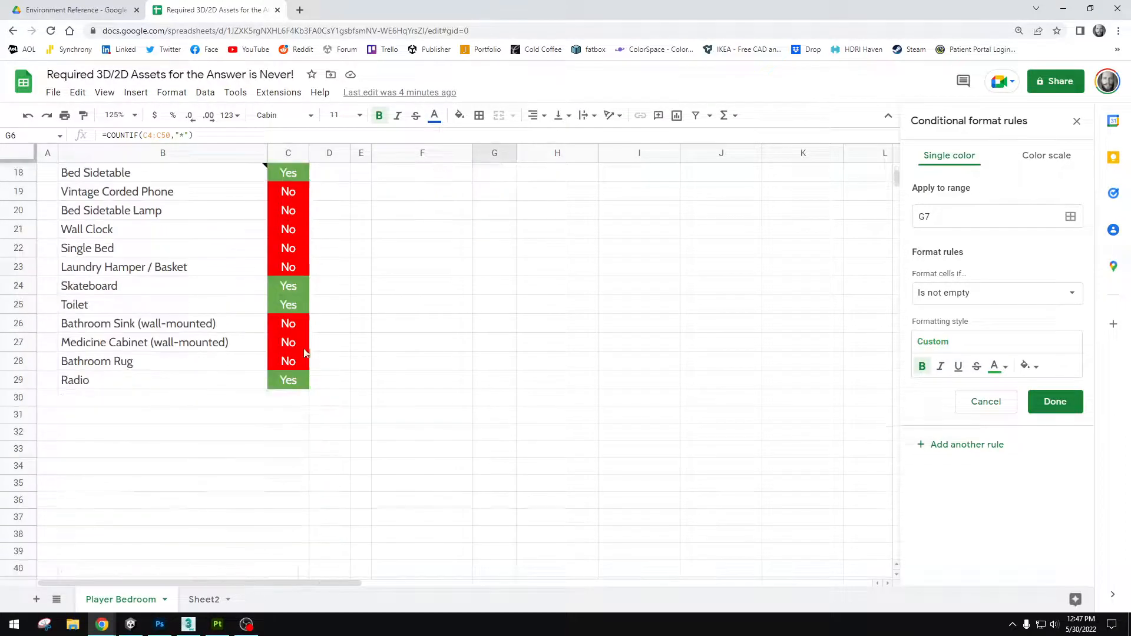
pyautogui.scroll(5, 275, 399)
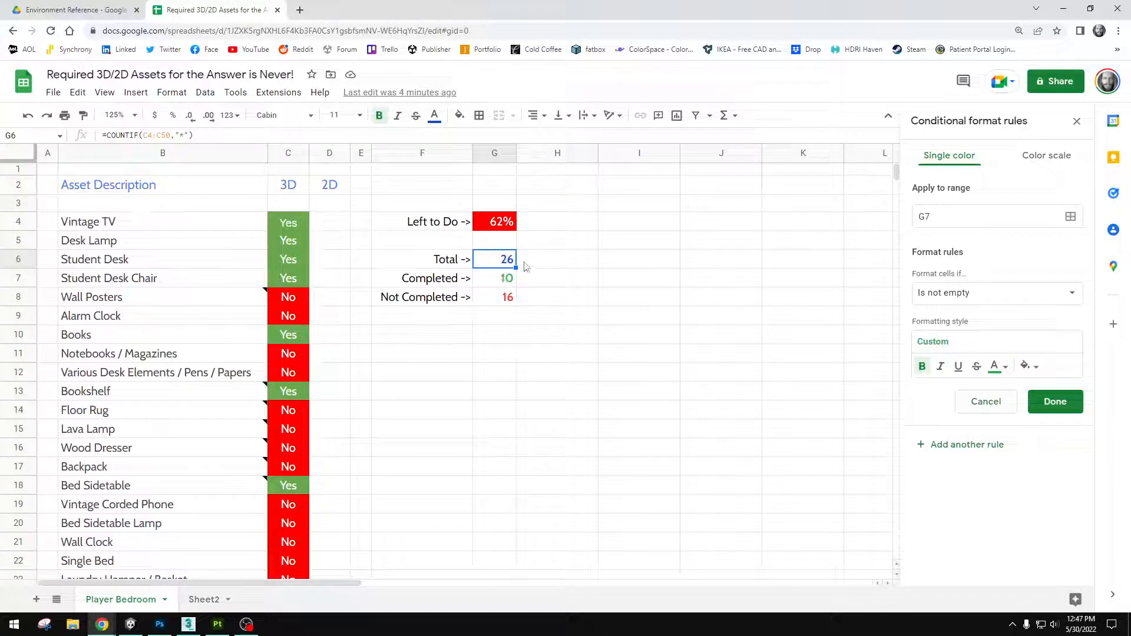
# Compare the Completed formula in G7 with the Not Completed formula in G8, leaving both unedited
pyautogui.click(507, 283)
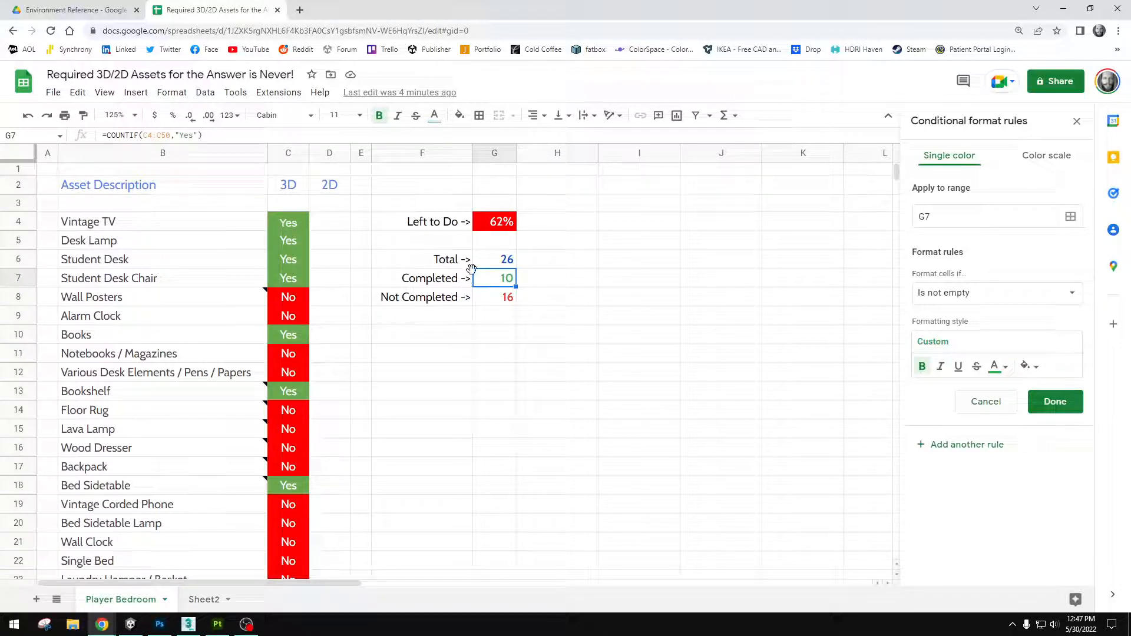
pyautogui.click(508, 300)
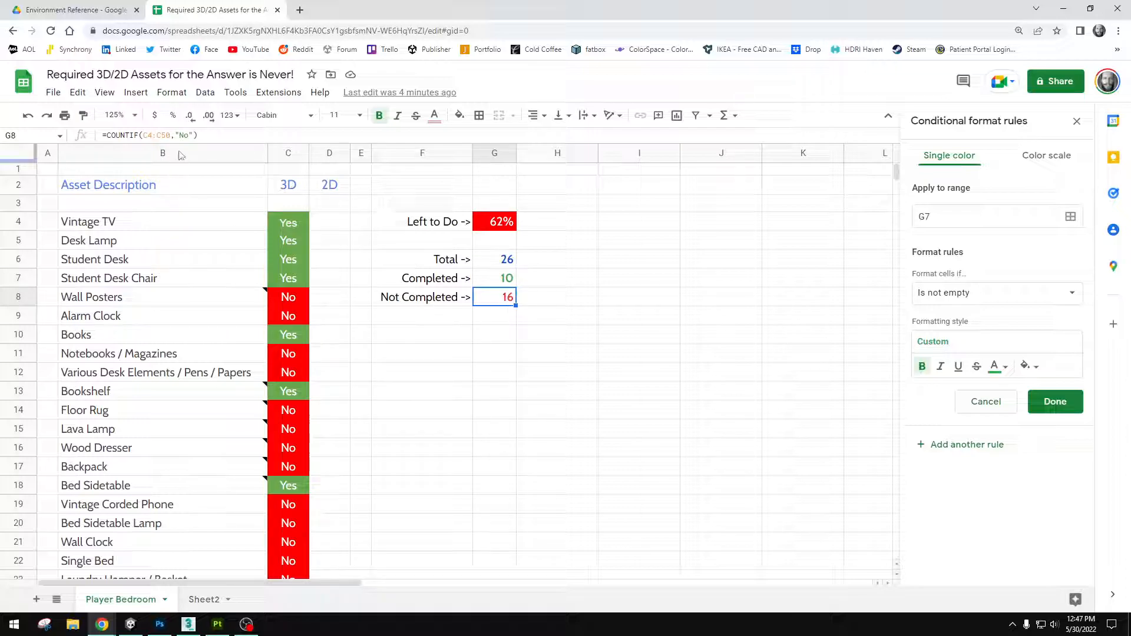
pyautogui.click(204, 137)
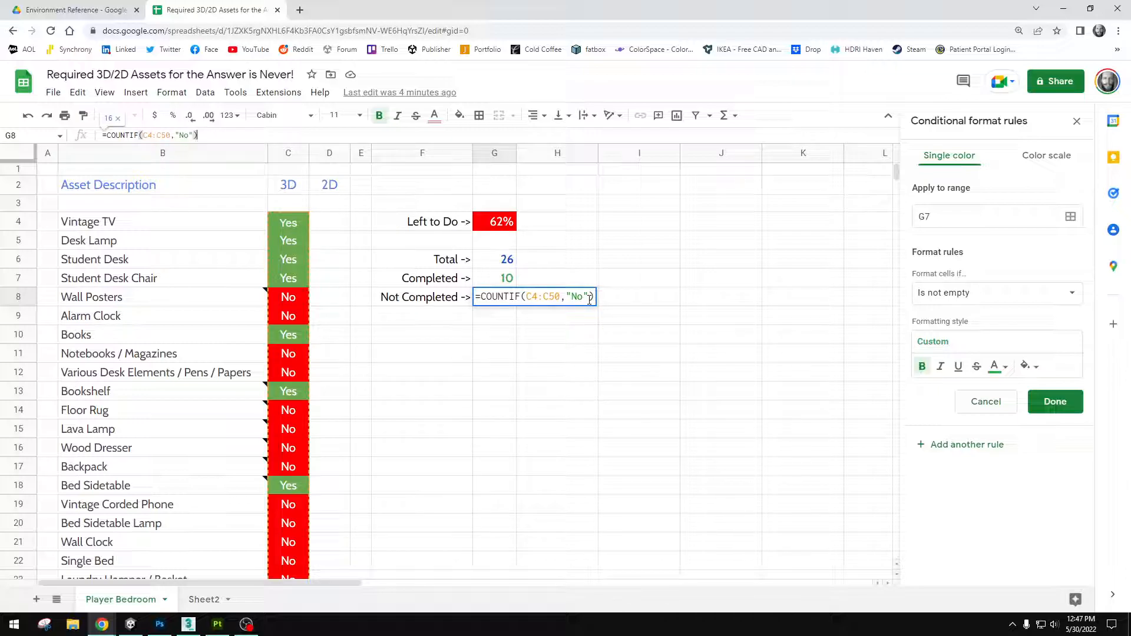
pyautogui.click(552, 366)
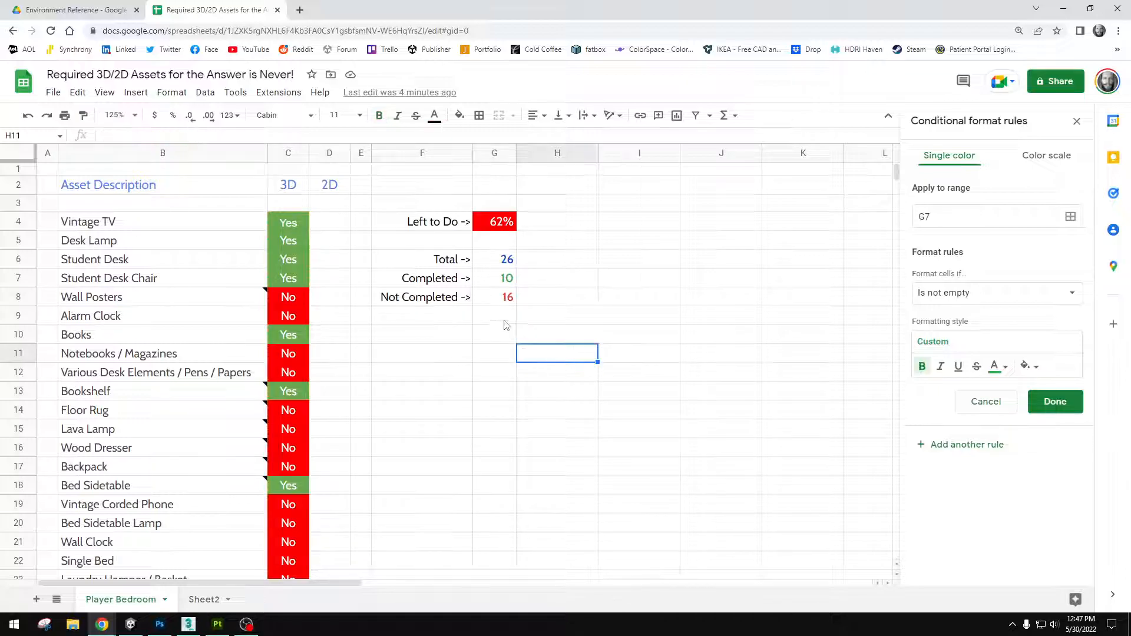
# Review the Not Completed, Completed and Total cells in turn, and inspect how the Left to Do formula in G4 uses G7 and G6
pyautogui.click(505, 297)
pyautogui.click(504, 282)
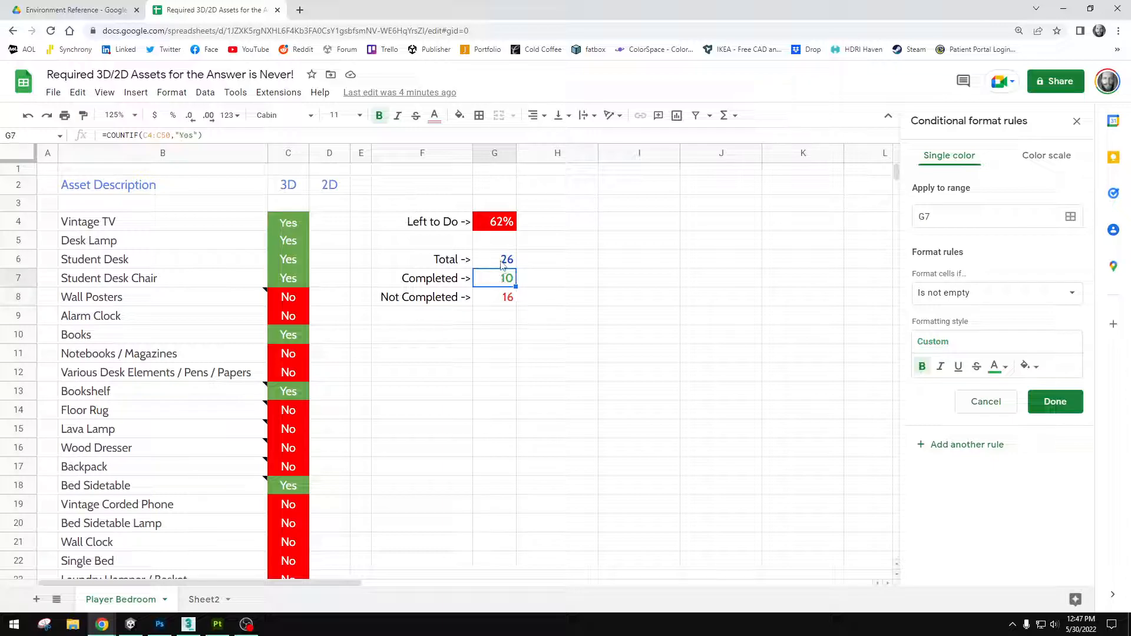
pyautogui.click(503, 263)
pyautogui.click(497, 225)
pyautogui.click(186, 132)
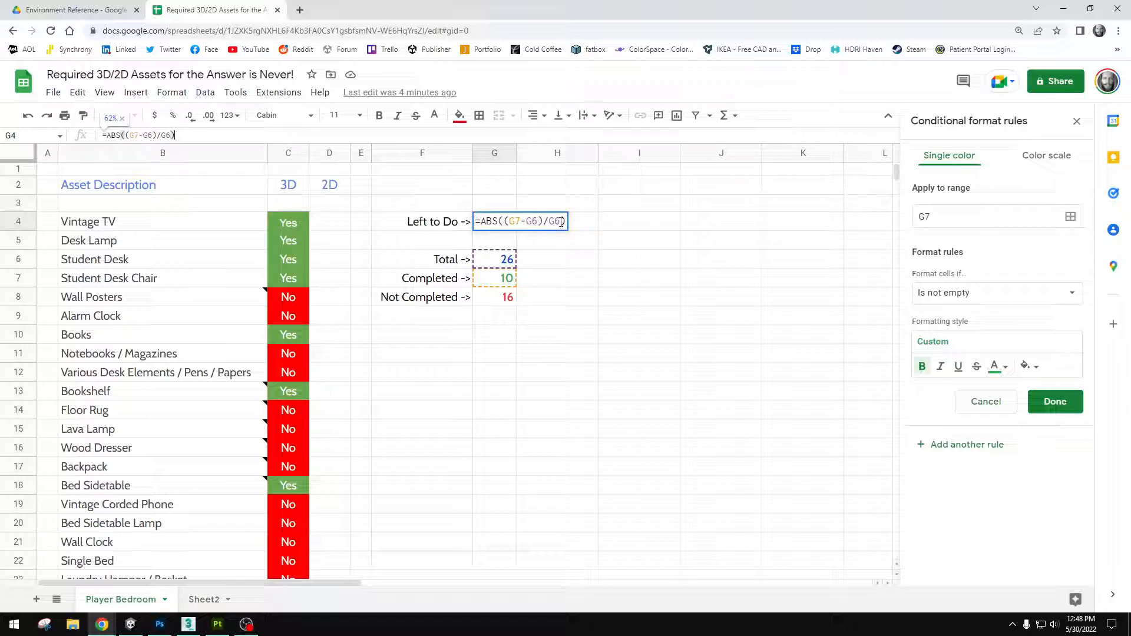
pyautogui.click(541, 351)
# Recheck the Total formula in G6 and the Left to Do formula in G4, leaving both cells unedited
pyautogui.click(504, 260)
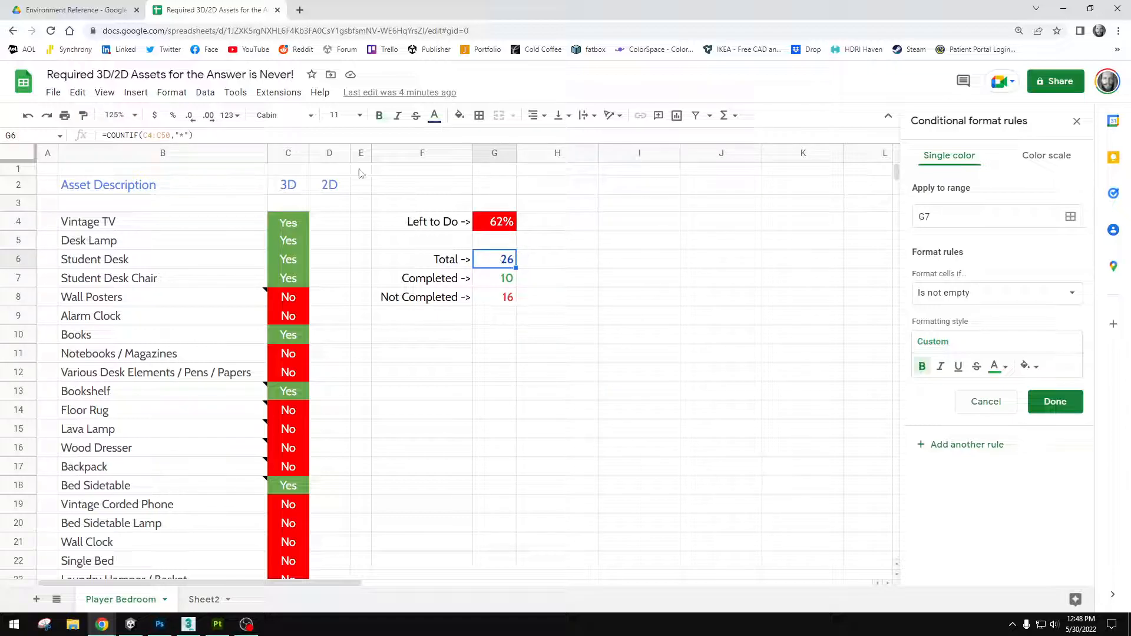
pyautogui.doubleClick(503, 252)
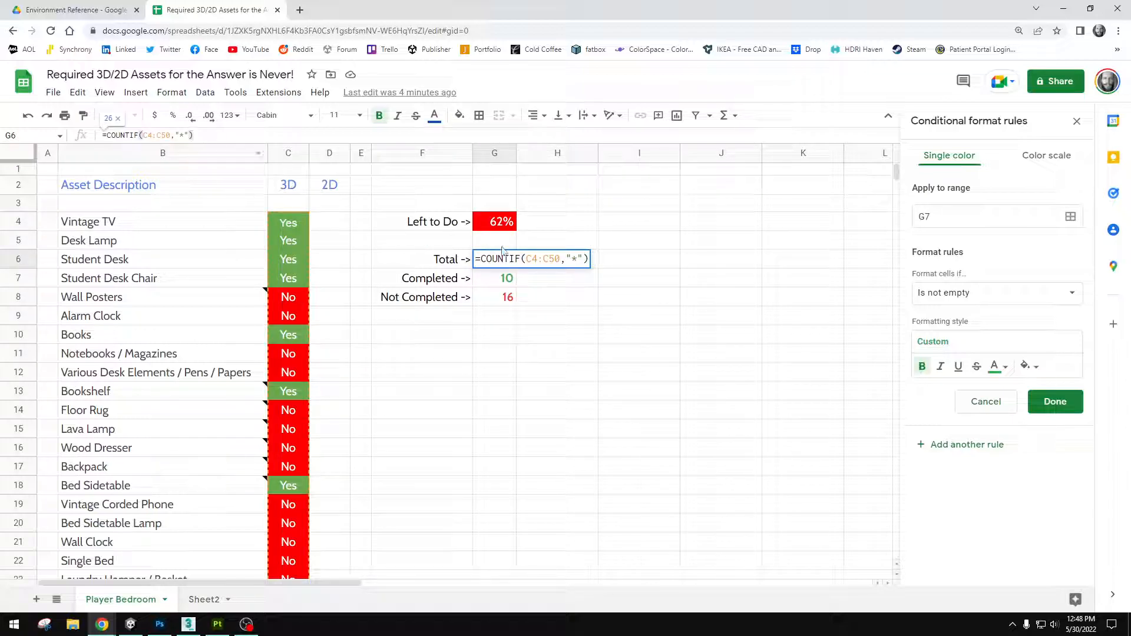
pyautogui.click(496, 316)
pyautogui.click(498, 225)
pyautogui.click(207, 137)
pyautogui.click(499, 223)
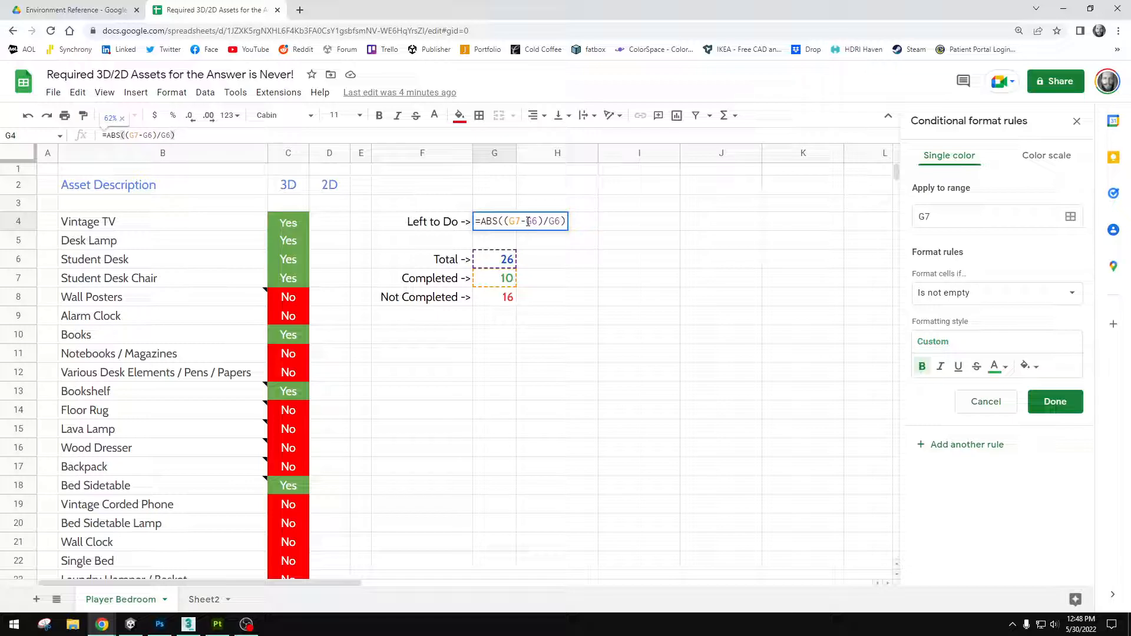
pyautogui.click(521, 349)
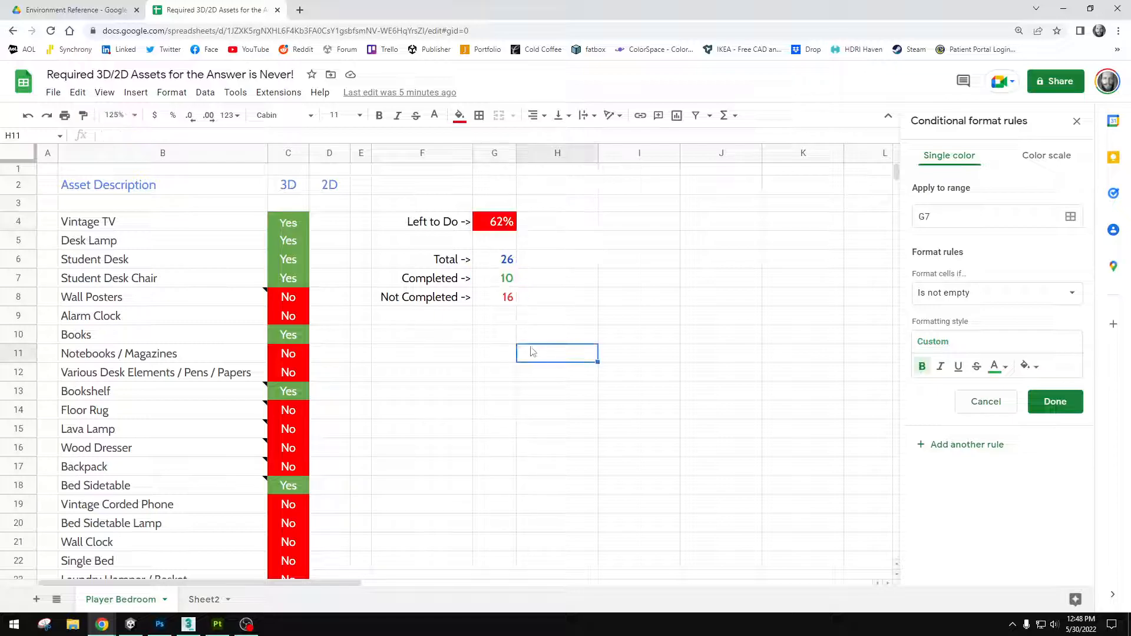
# Try showing the Left to Do percentage in G4 with two decimal places, restore it to a whole percent, and deselect the cell
pyautogui.click(506, 230)
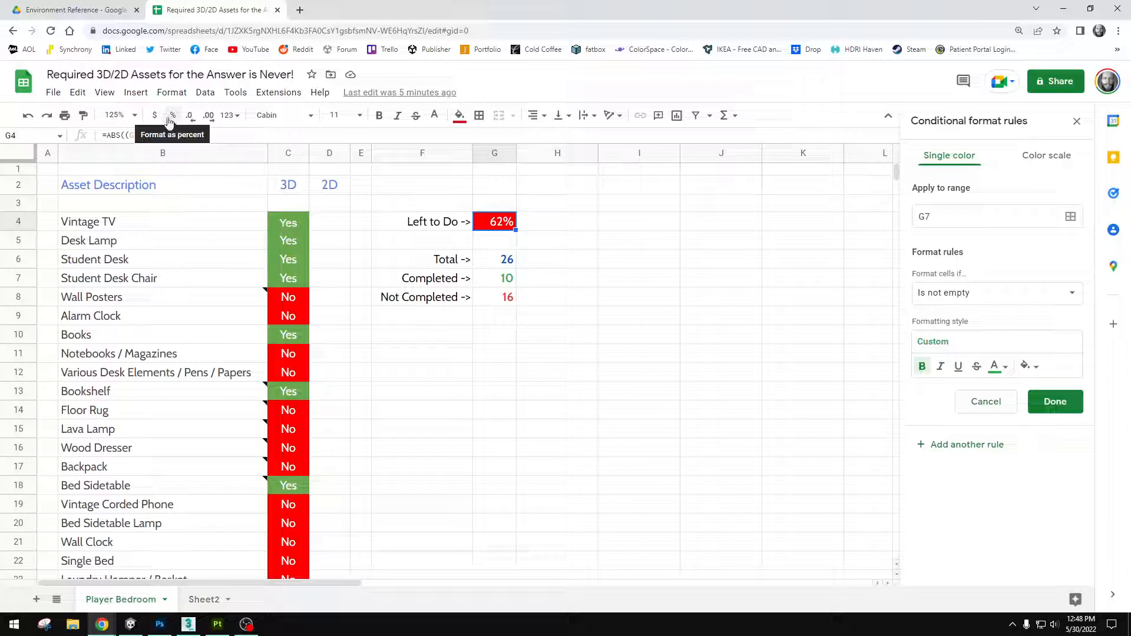
pyautogui.click(208, 115)
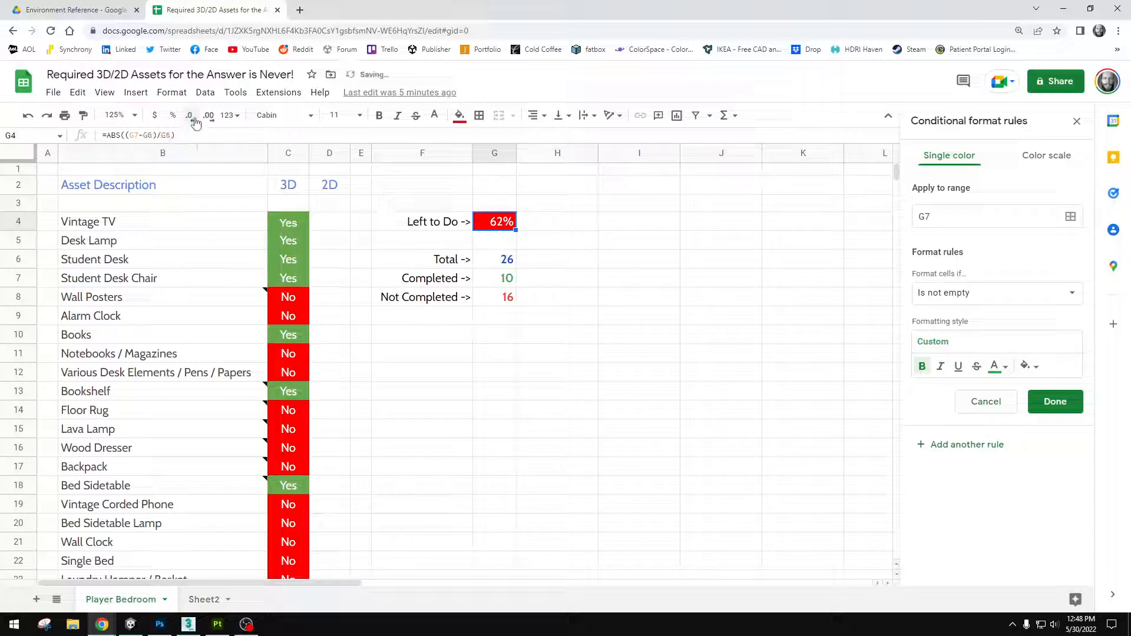
pyautogui.click(211, 121)
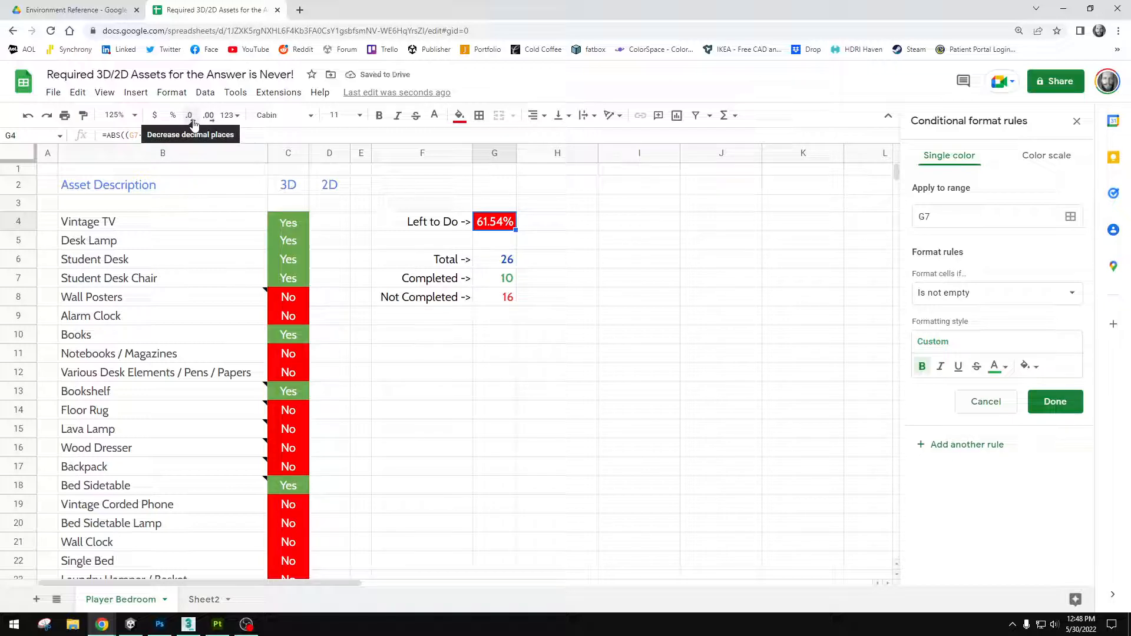
pyautogui.click(190, 120)
pyautogui.click(191, 120)
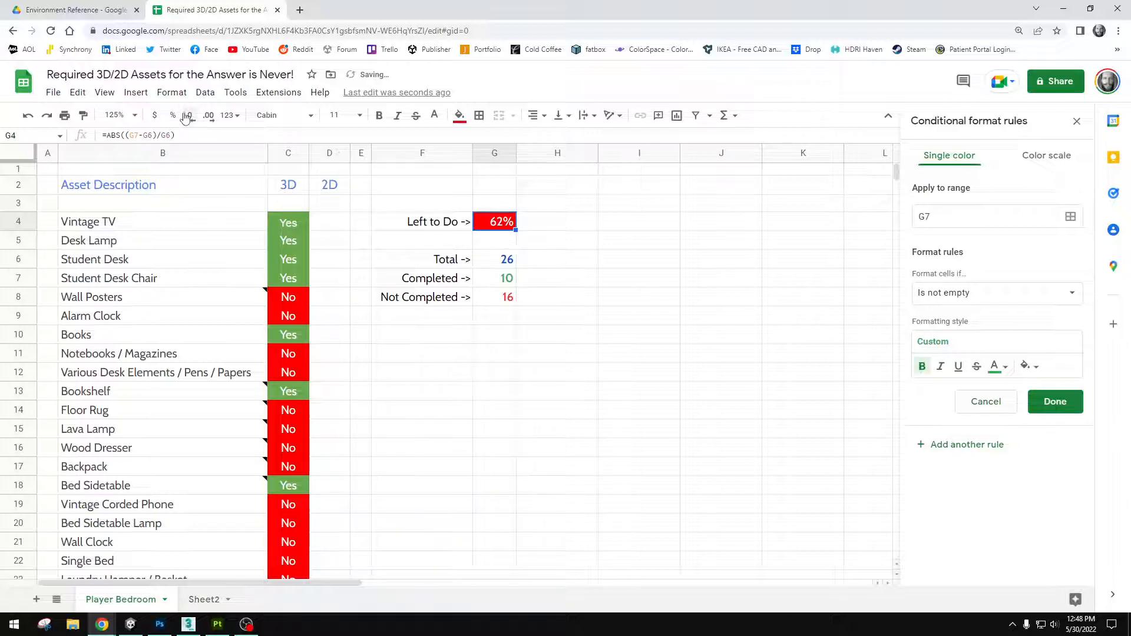
pyautogui.click(521, 360)
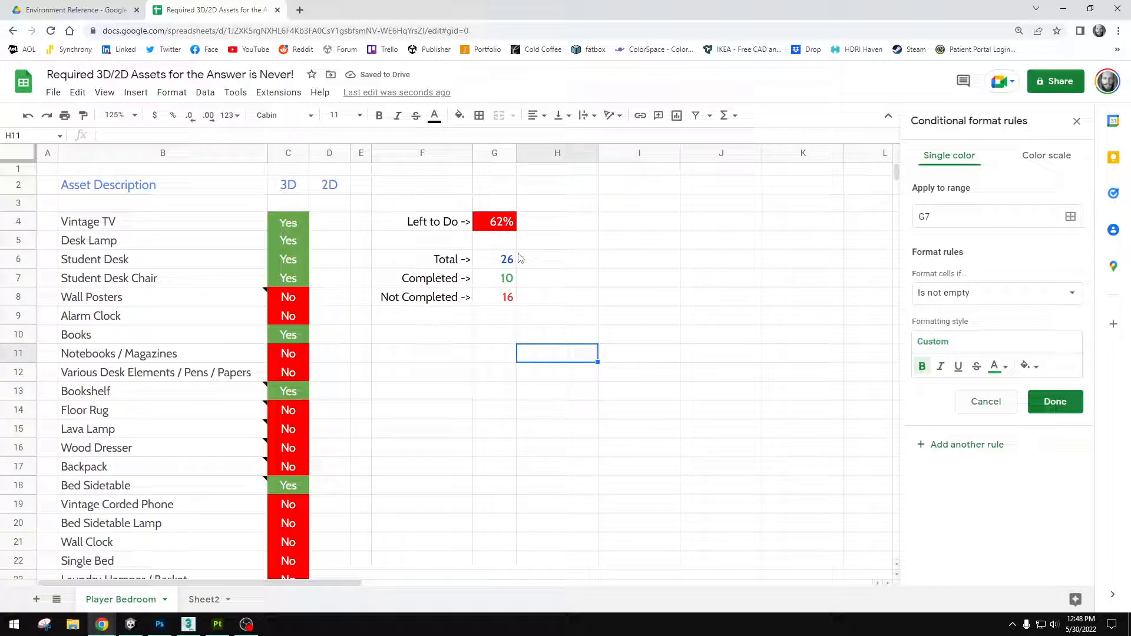
pyautogui.click(500, 227)
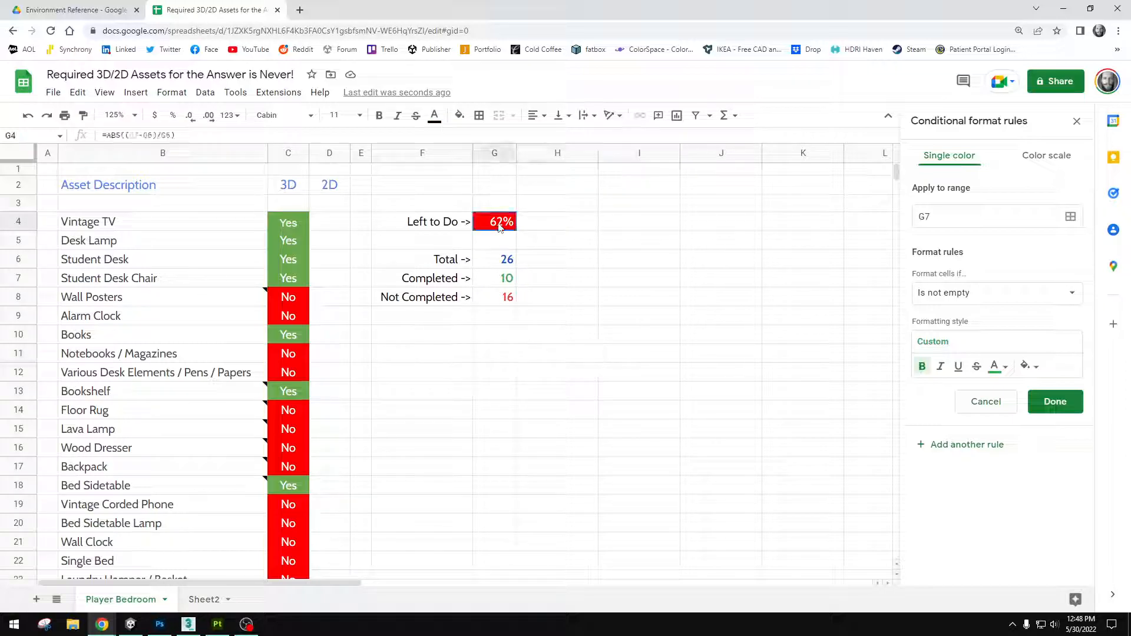
pyautogui.click(530, 447)
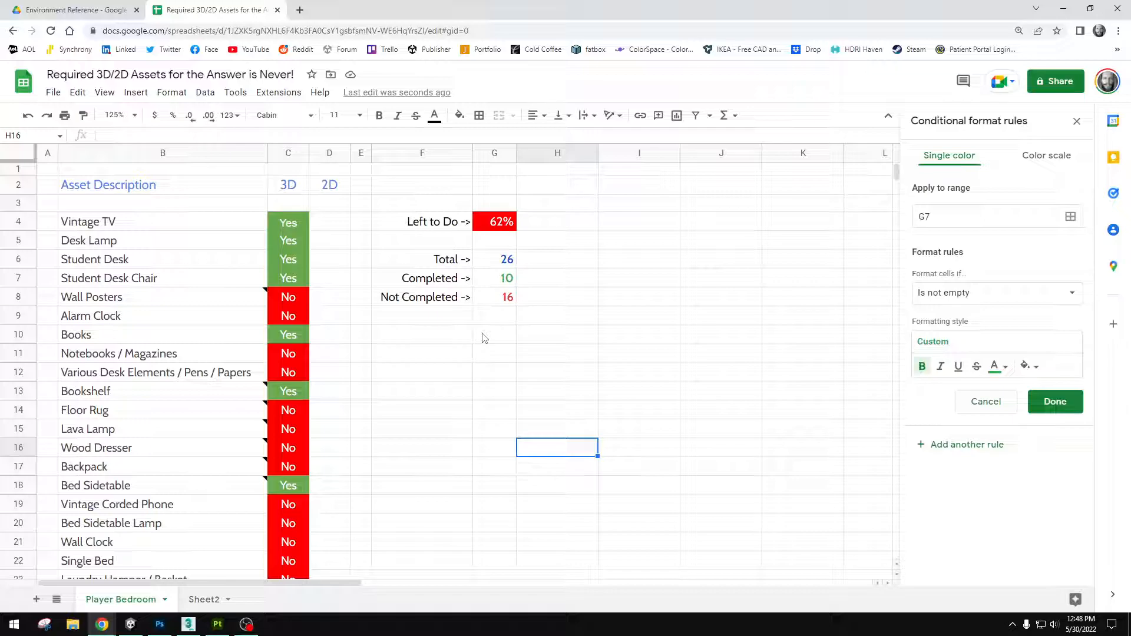
# Set the Alarm Clock's 3D status in C9 to Yes
pyautogui.click(180, 318)
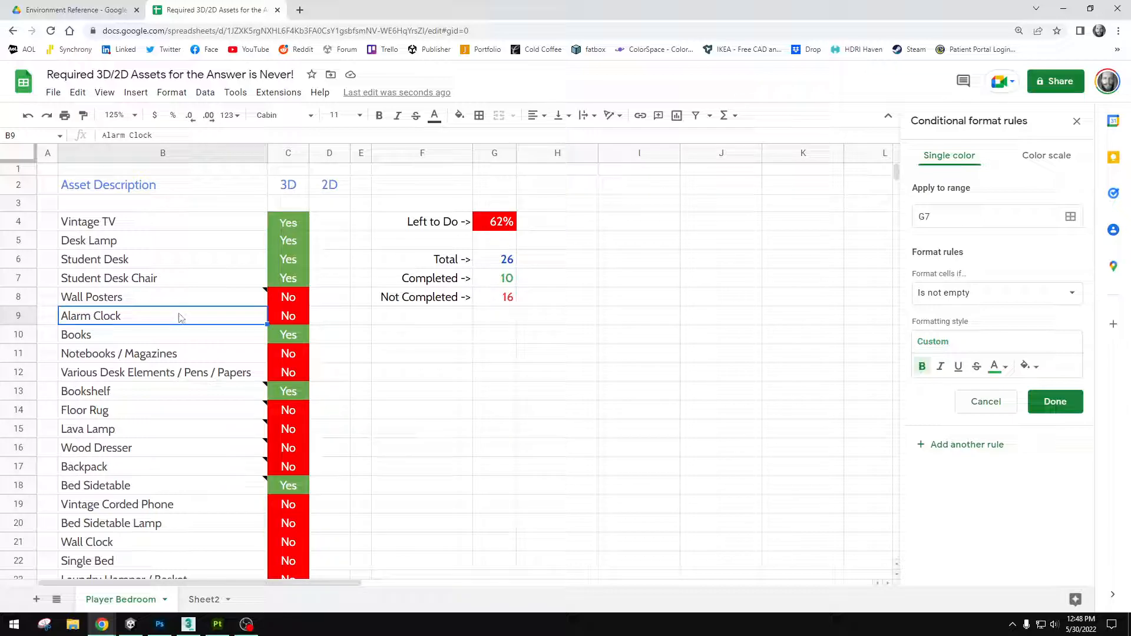
pyautogui.click(302, 322)
pyautogui.write('Yes')
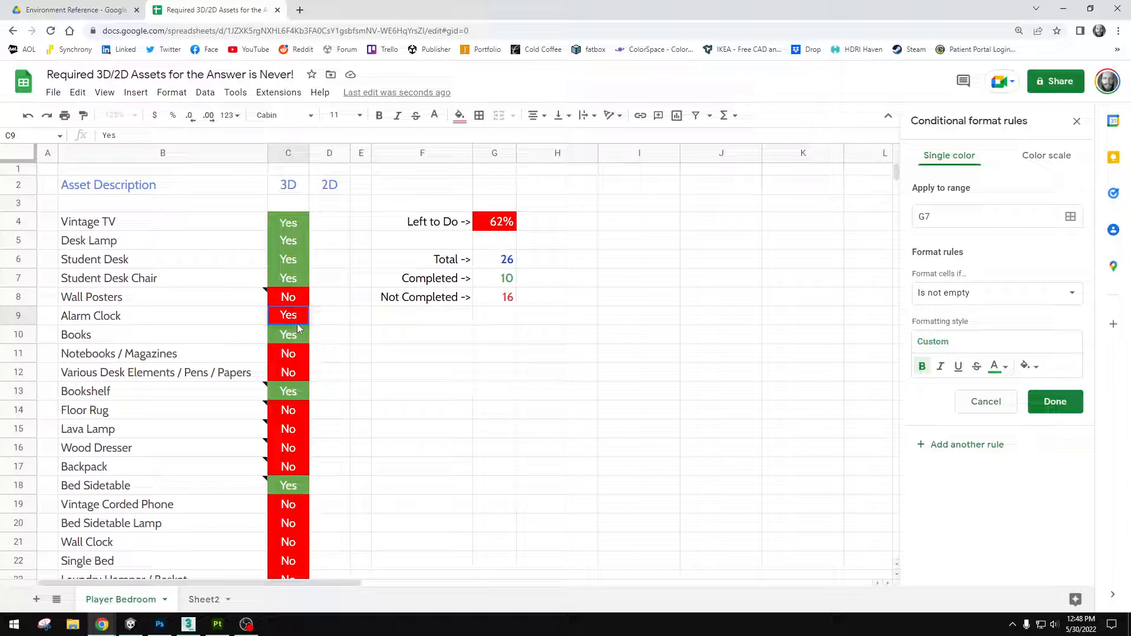
pyautogui.press('Return')
pyautogui.click(482, 353)
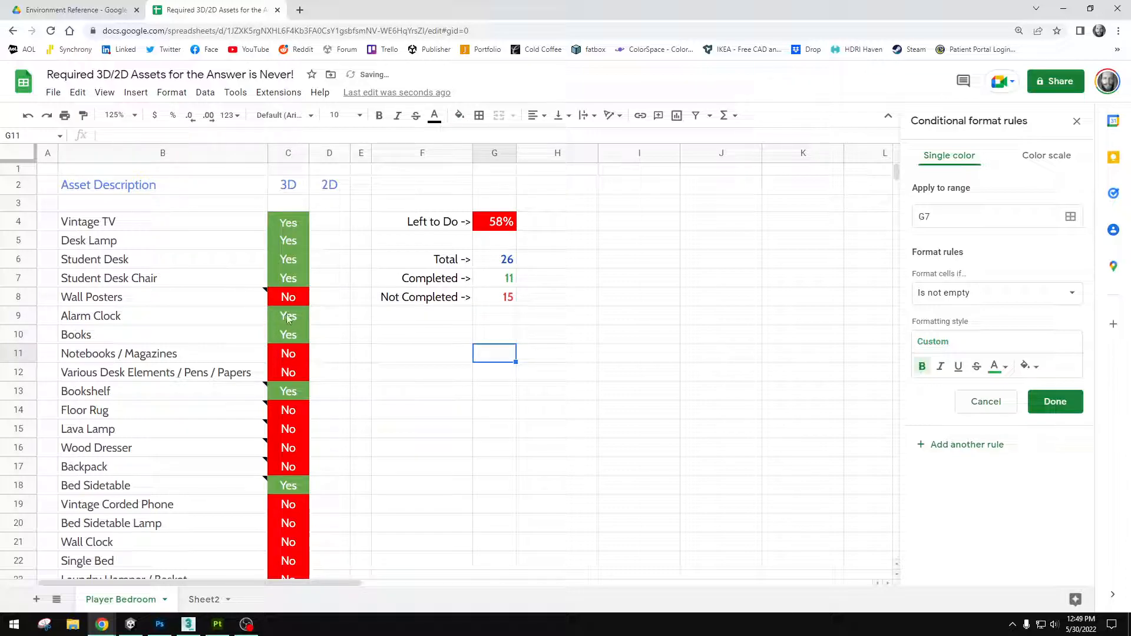
# Check the Alarm Clock's 3D status and the Completed, Total and Left to Do formulas, and look through the asset list
pyautogui.click(303, 321)
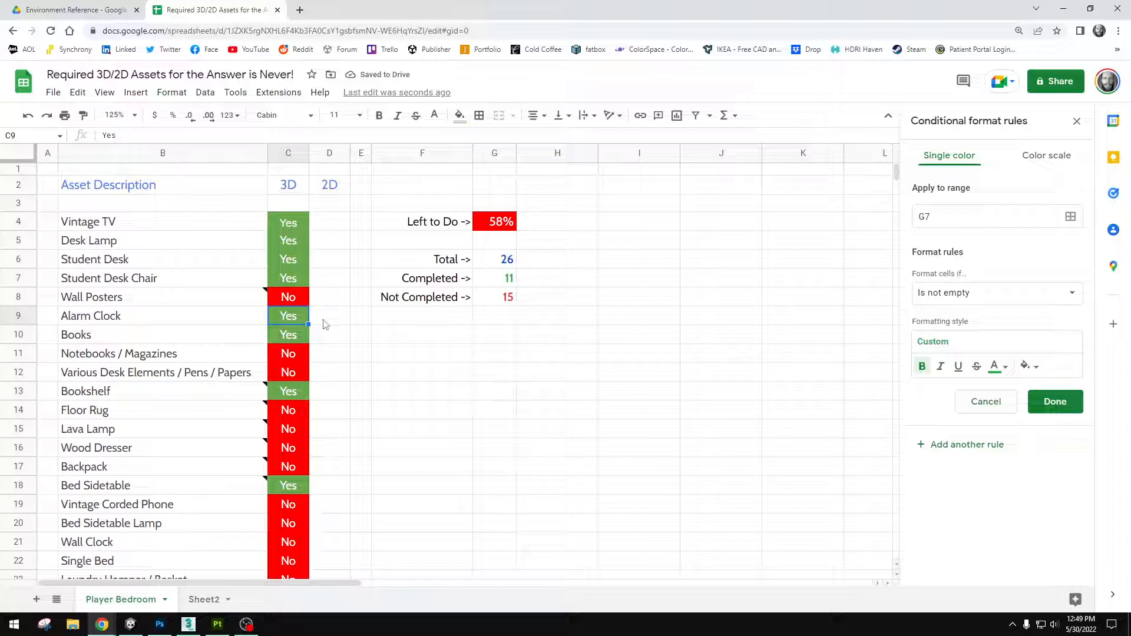
pyautogui.click(506, 283)
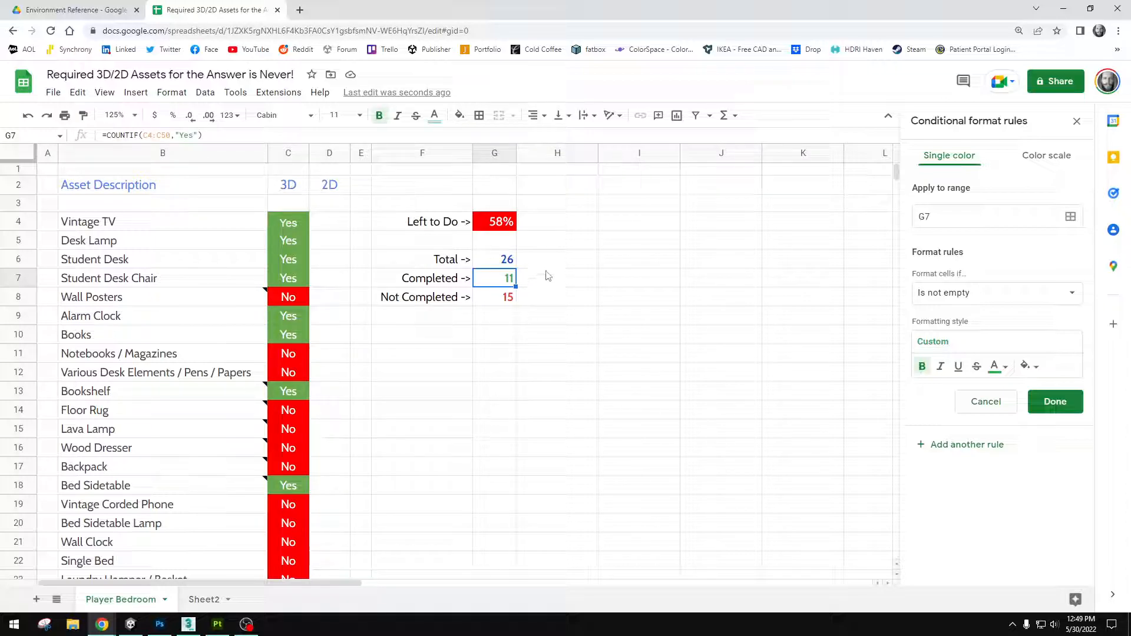
pyautogui.click(505, 262)
pyautogui.click(501, 227)
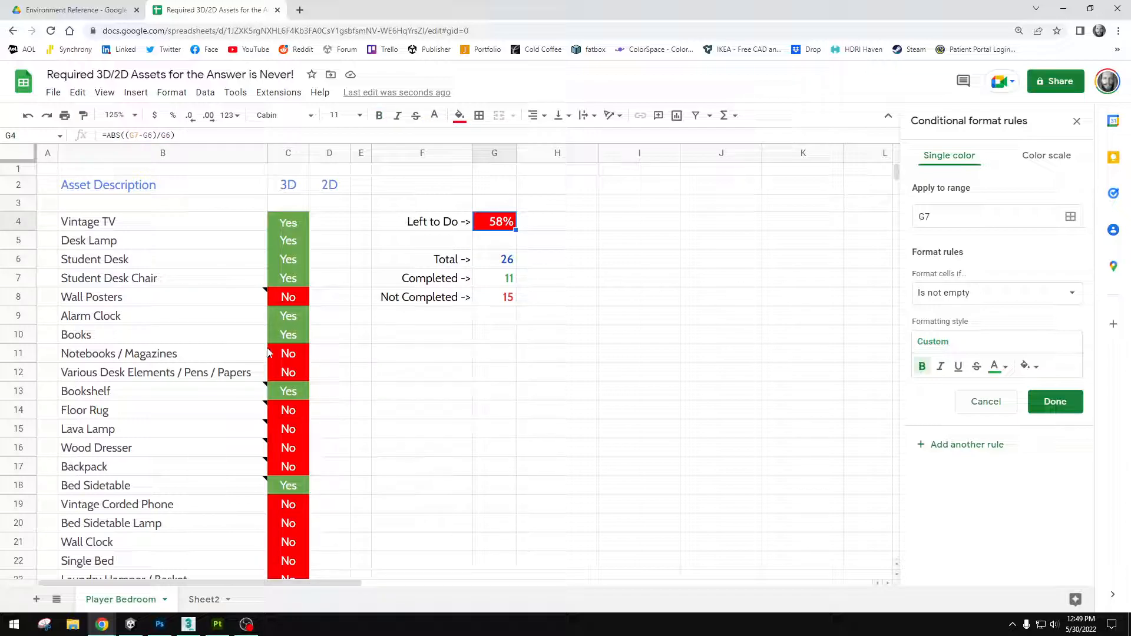
pyautogui.scroll(-3, 324, 333)
pyautogui.scroll(-3, 361, 419)
pyautogui.scroll(3, 361, 409)
pyautogui.scroll(3, 363, 411)
pyautogui.scroll(-5, 350, 399)
pyautogui.scroll(5, 350, 395)
pyautogui.click(557, 243)
pyautogui.click(561, 264)
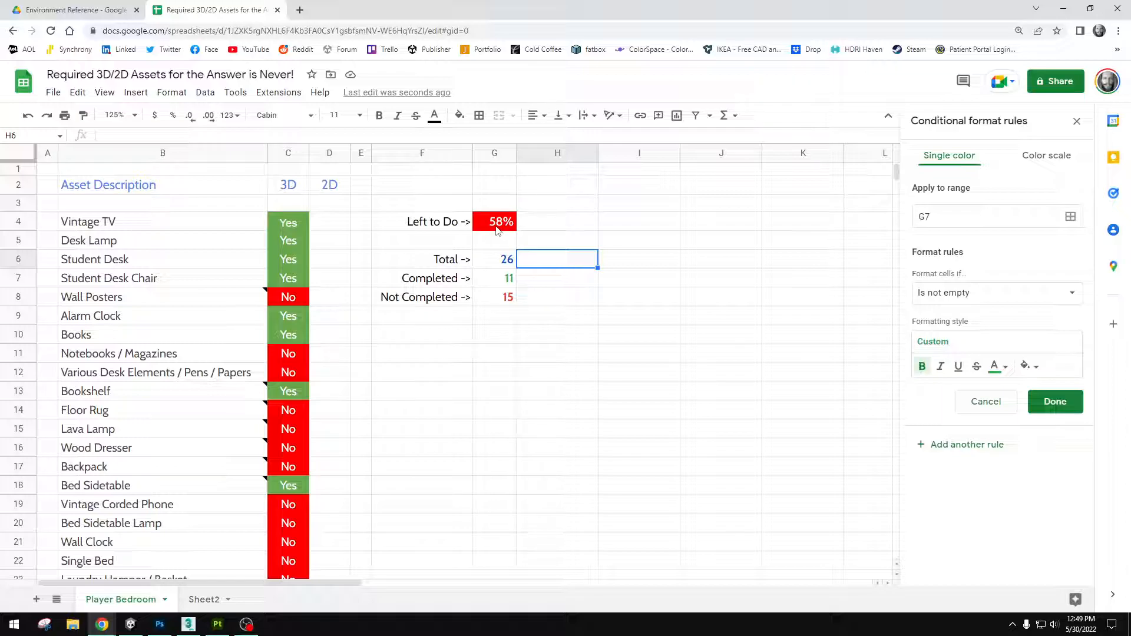
pyautogui.click(516, 380)
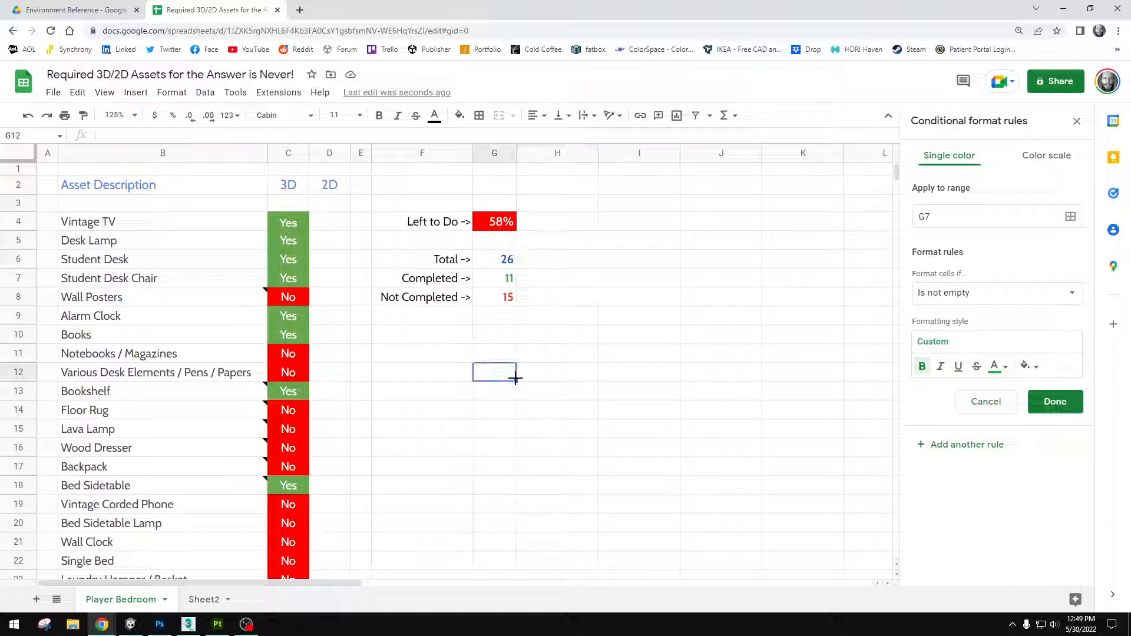
pyautogui.click(495, 335)
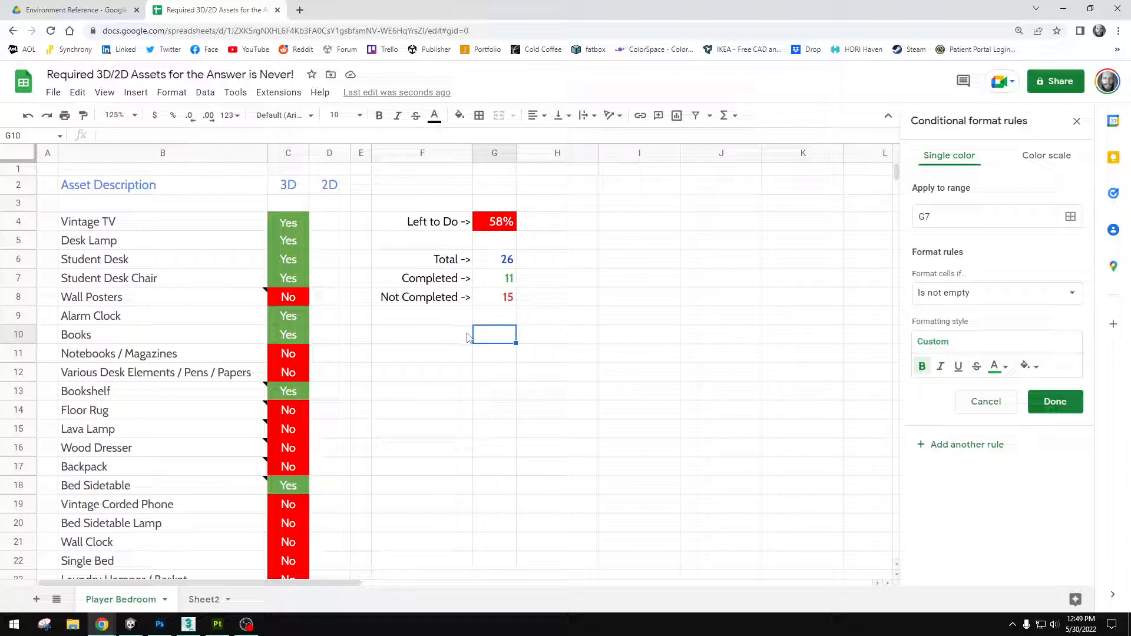
pyautogui.moveTo(442, 340); pyautogui.dragTo(502, 344)
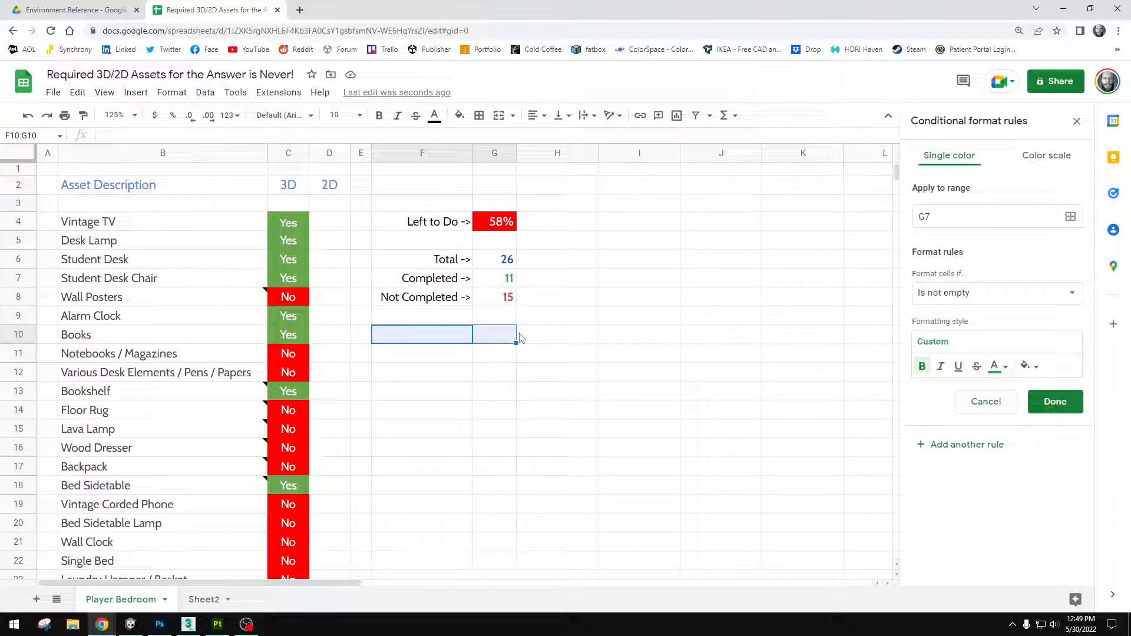
pyautogui.click(449, 323)
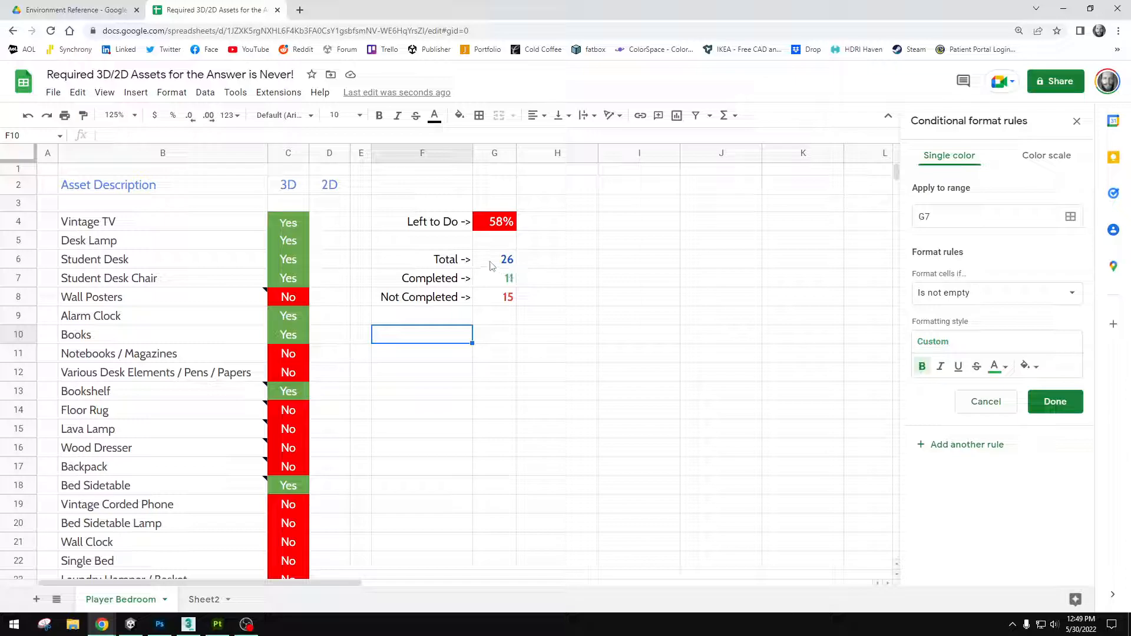
# Review the Total, Completed and Not Completed formulas in G6 to G8, and cancel the open edit of the G7 conditional format rule
pyautogui.moveTo(406, 263); pyautogui.dragTo(495, 297)
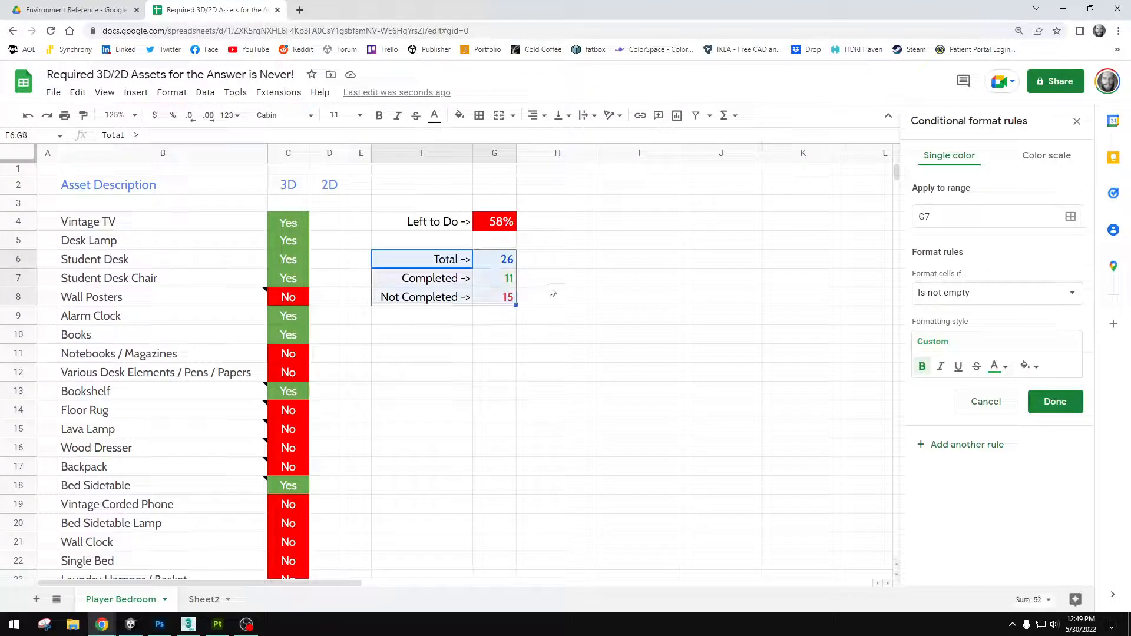
pyautogui.click(557, 259)
pyautogui.click(495, 265)
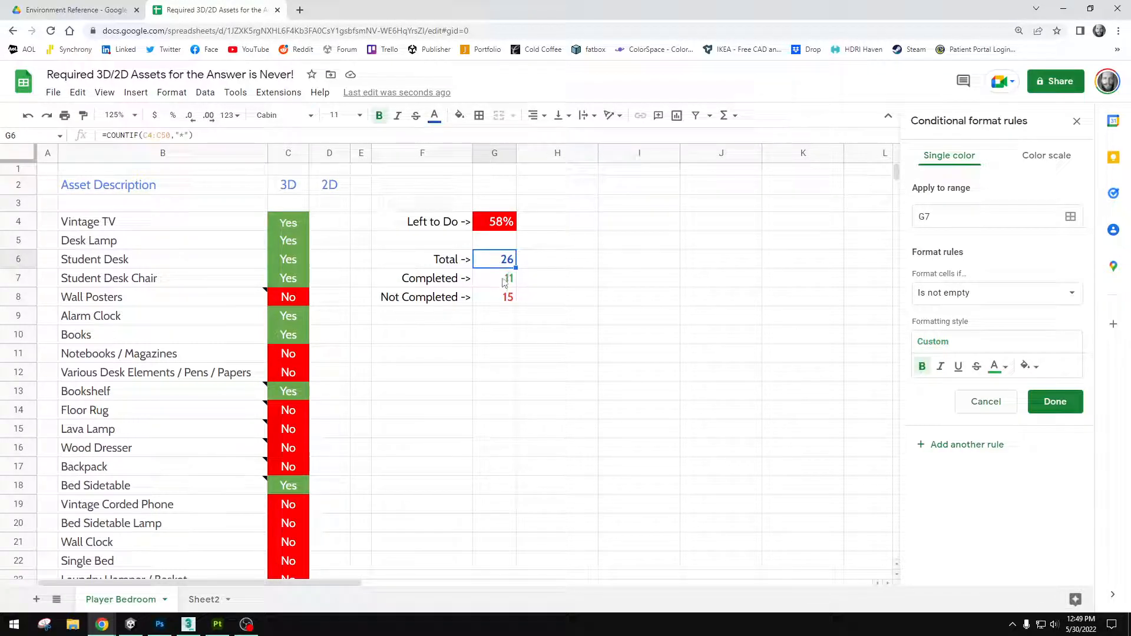
pyautogui.click(507, 281)
pyautogui.click(511, 300)
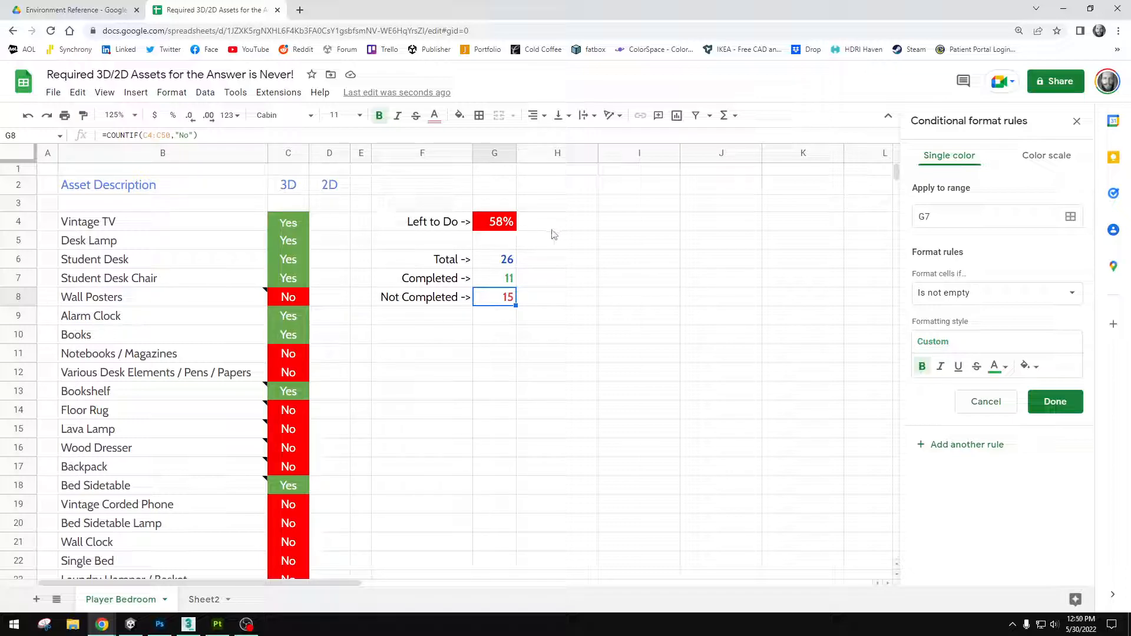
pyautogui.click(986, 402)
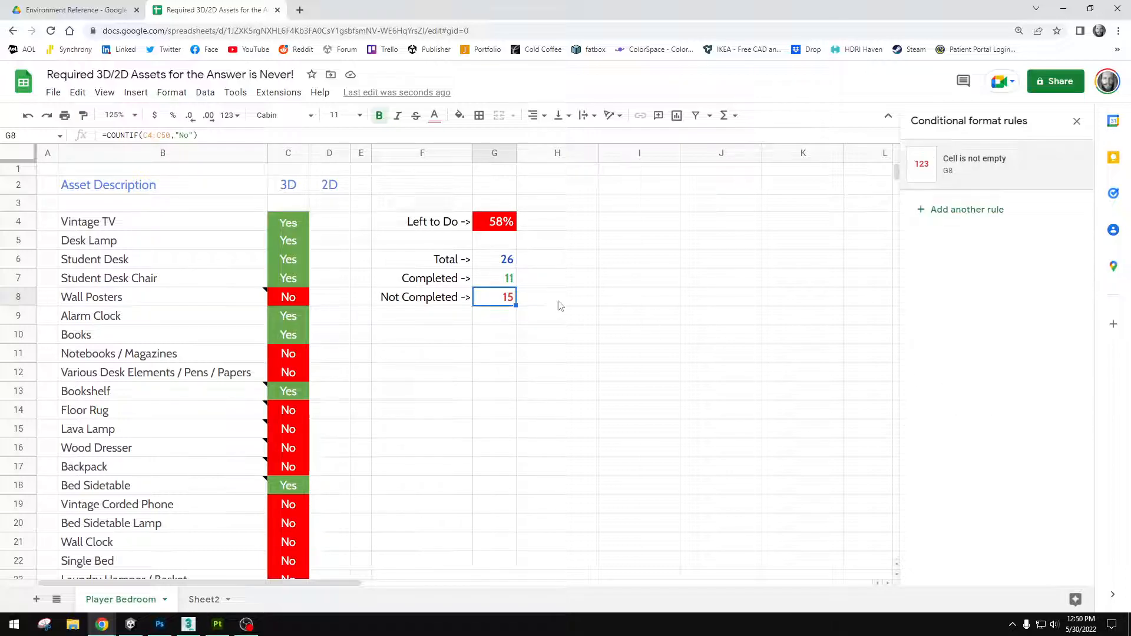
pyautogui.click(539, 259)
pyautogui.click(558, 286)
pyautogui.click(556, 317)
pyautogui.click(542, 302)
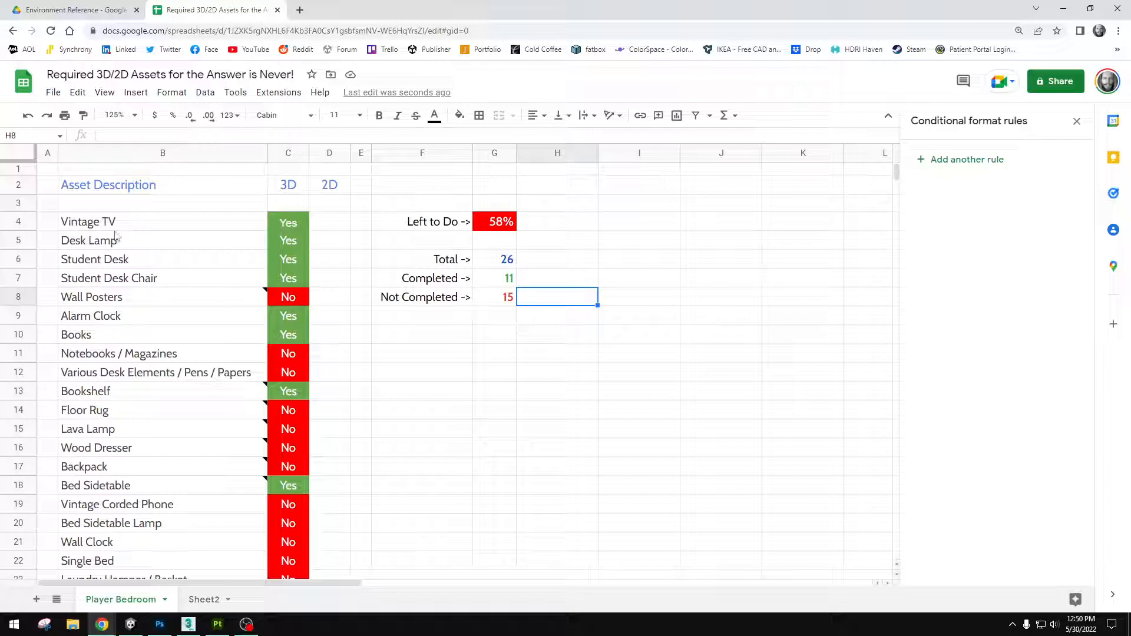
pyautogui.click(179, 321)
pyautogui.click(613, 389)
pyautogui.click(503, 319)
pyautogui.click(549, 277)
pyautogui.click(552, 261)
pyautogui.click(564, 229)
pyautogui.click(556, 244)
pyautogui.press('Right')
pyautogui.click(541, 248)
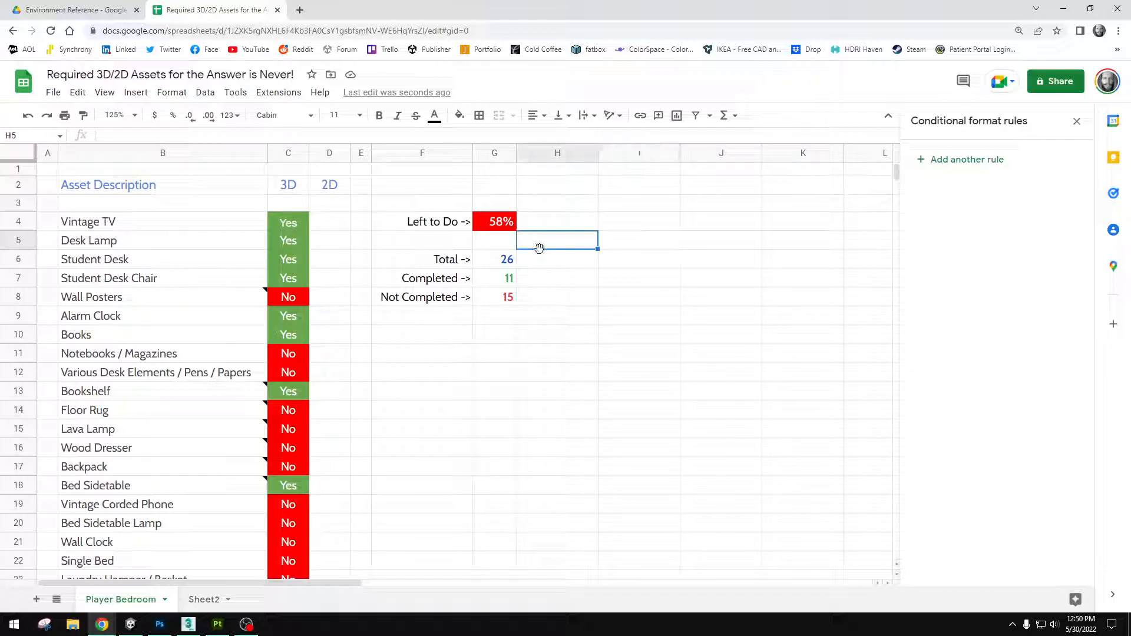
pyautogui.click(538, 264)
pyautogui.click(551, 283)
pyautogui.click(552, 299)
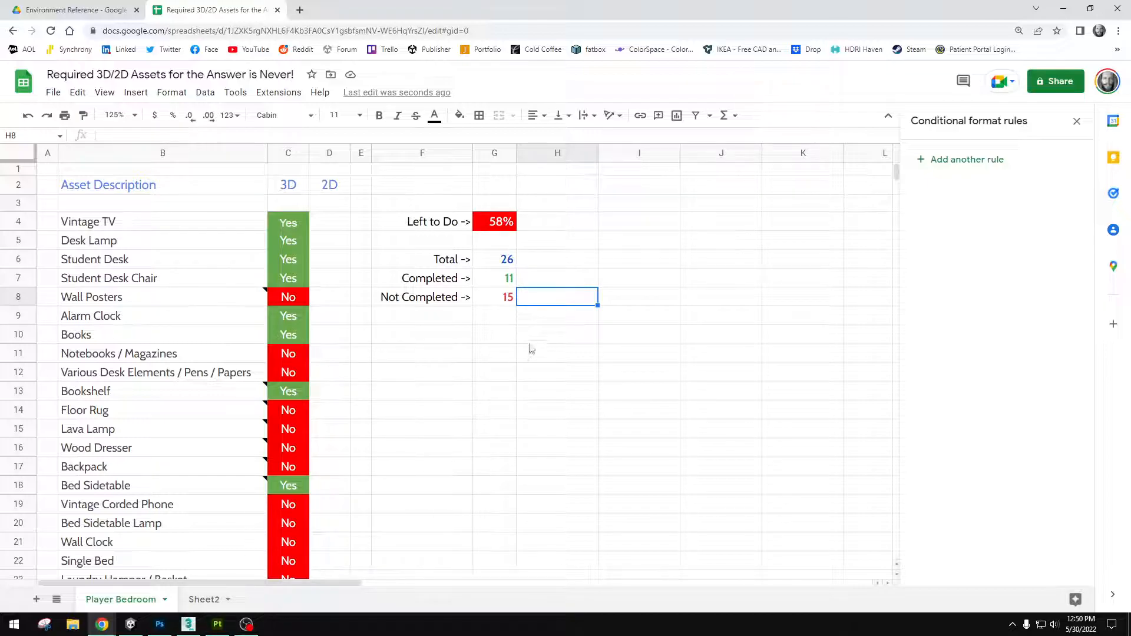
pyautogui.click(435, 319)
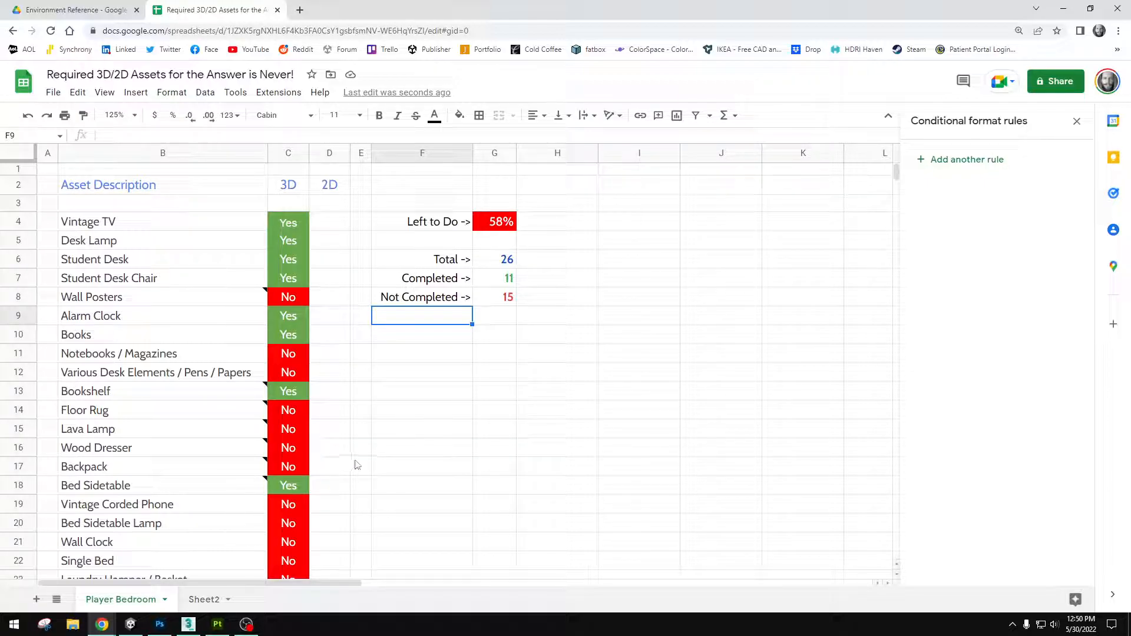
# Switch to the Unity project and look over the scene from the alarm clock out to the stove, toilet, lamps and books
pyautogui.scroll(-2, 355, 465)
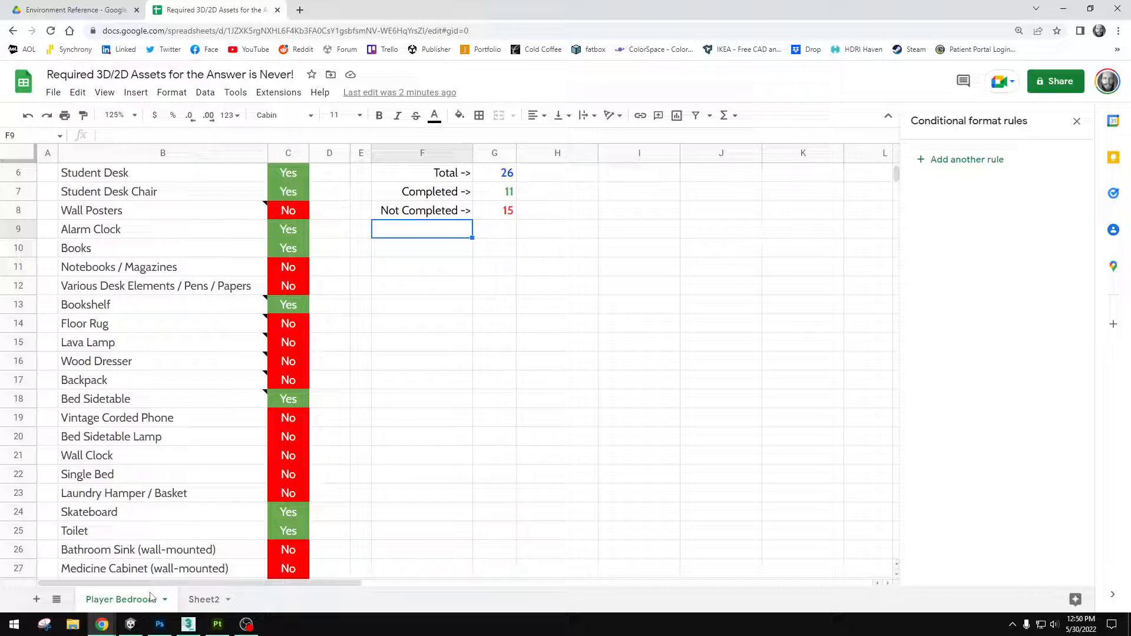
pyautogui.click(131, 624)
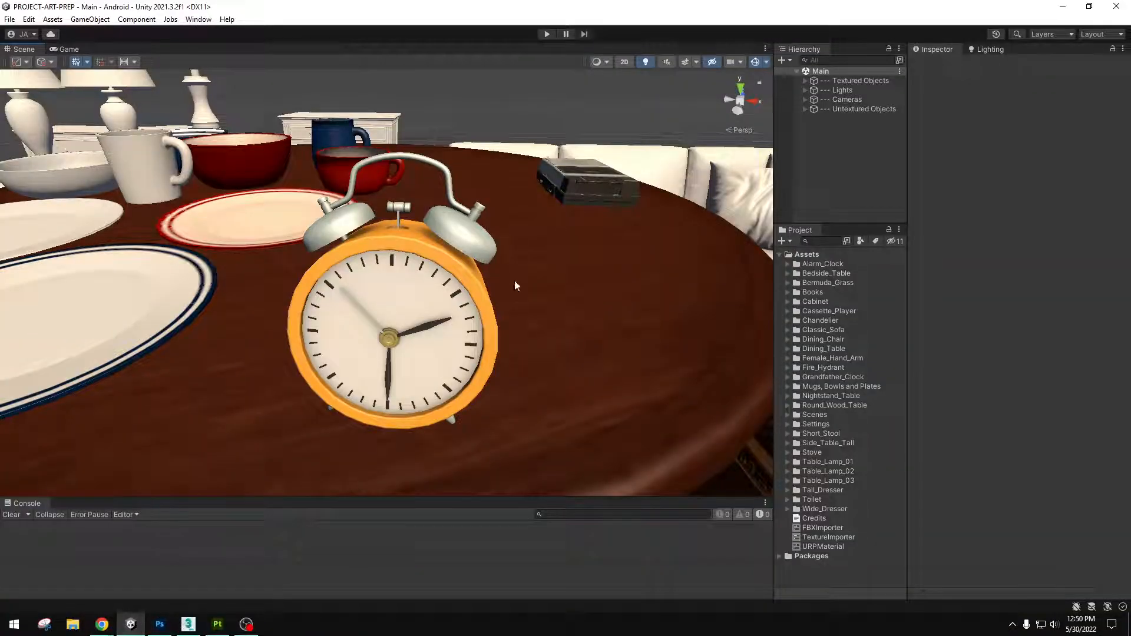
pyautogui.scroll(-4, 515, 280)
pyautogui.moveTo(498, 236); pyautogui.dragTo(468, 313)
pyautogui.scroll(-4, 371, 259)
pyautogui.scroll(-4, 521, 272)
pyautogui.scroll(4, 414, 207)
pyautogui.scroll(-2, 376, 365)
pyautogui.scroll(-3, 466, 242)
pyautogui.scroll(3, 472, 266)
pyautogui.scroll(1, 525, 341)
pyautogui.moveTo(555, 350); pyautogui.dragTo(443, 313)
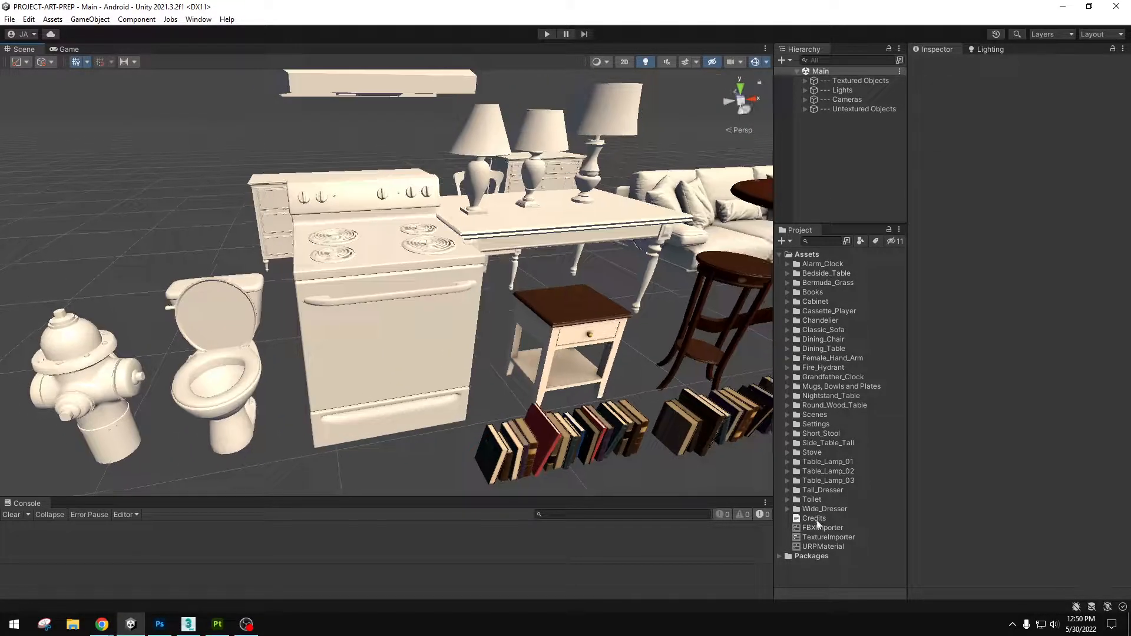
# Read through the asset attributions in the Credits text file, widening the Inspector temporarily, and deselect the file
pyautogui.click(814, 519)
pyautogui.scroll(-3, 954, 371)
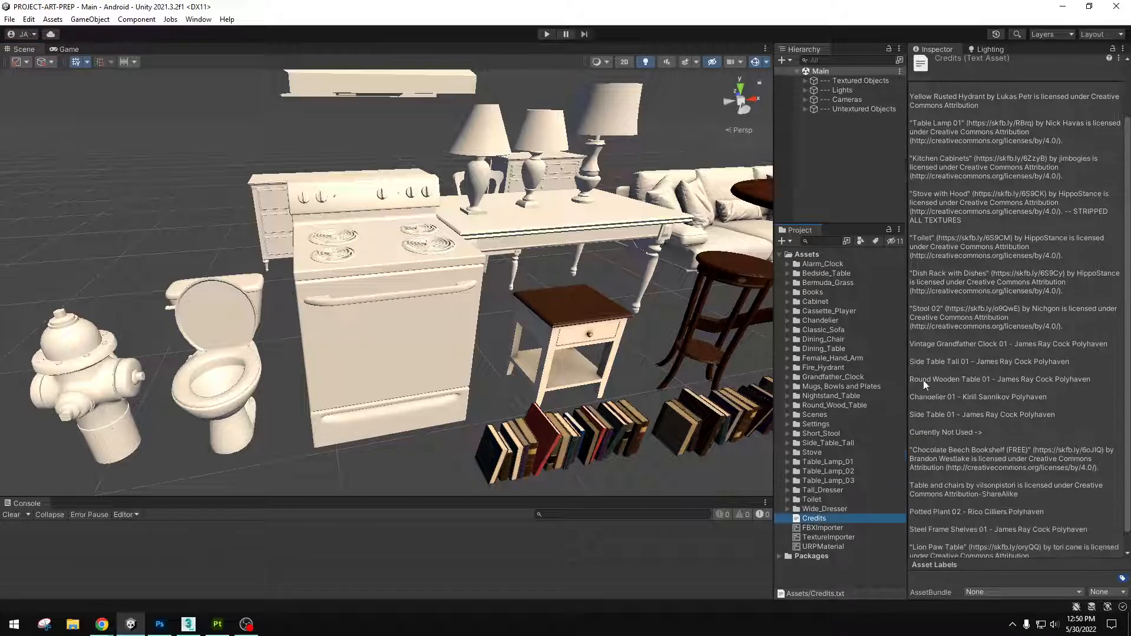
pyautogui.moveTo(909, 376); pyautogui.dragTo(867, 377)
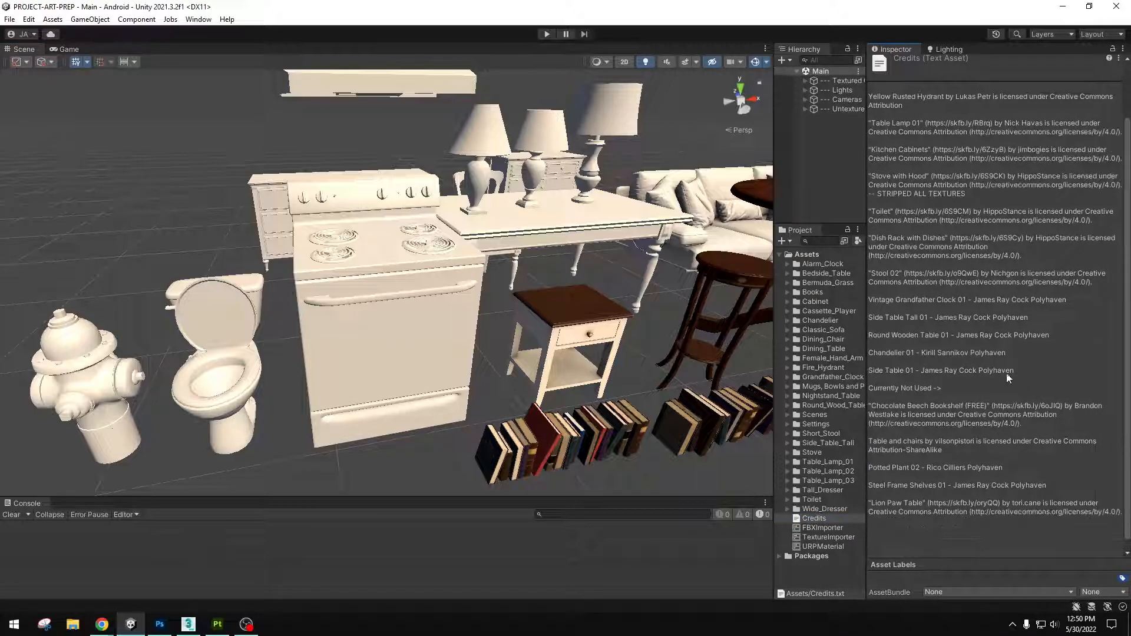
pyautogui.scroll(1, 995, 377)
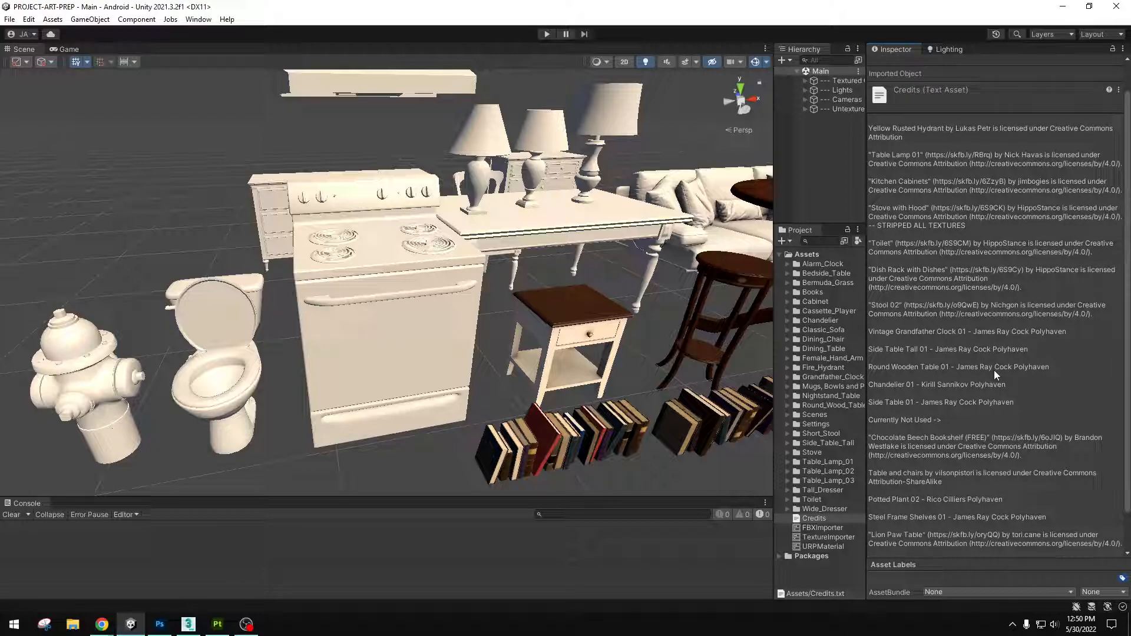
pyautogui.scroll(1, 995, 369)
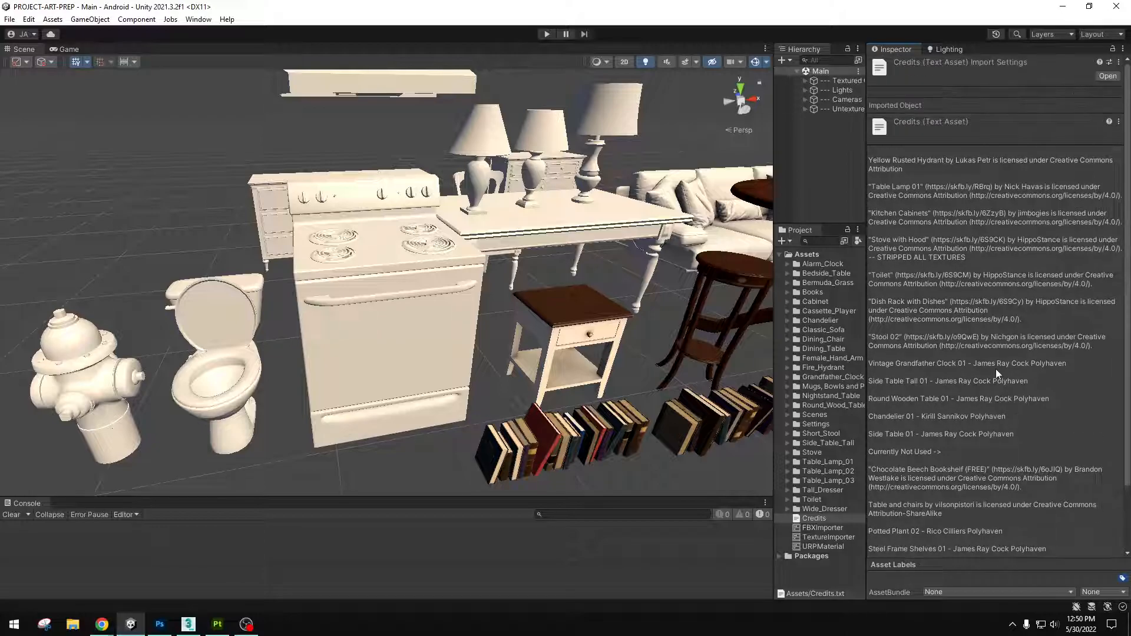
pyautogui.moveTo(866, 404); pyautogui.dragTo(907, 408)
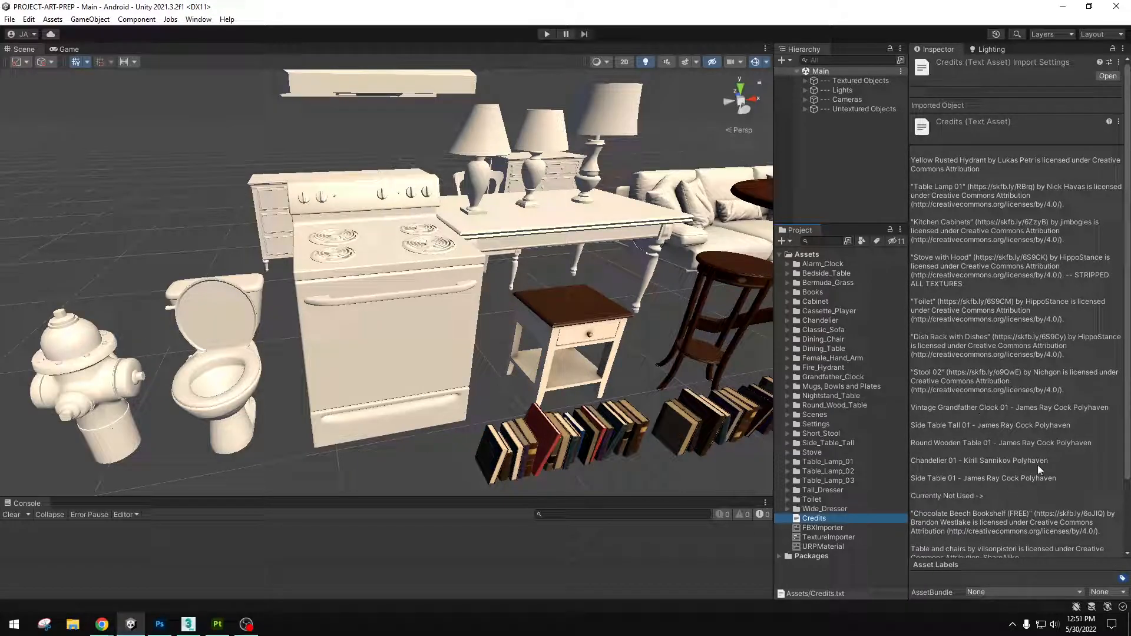
pyautogui.click(849, 177)
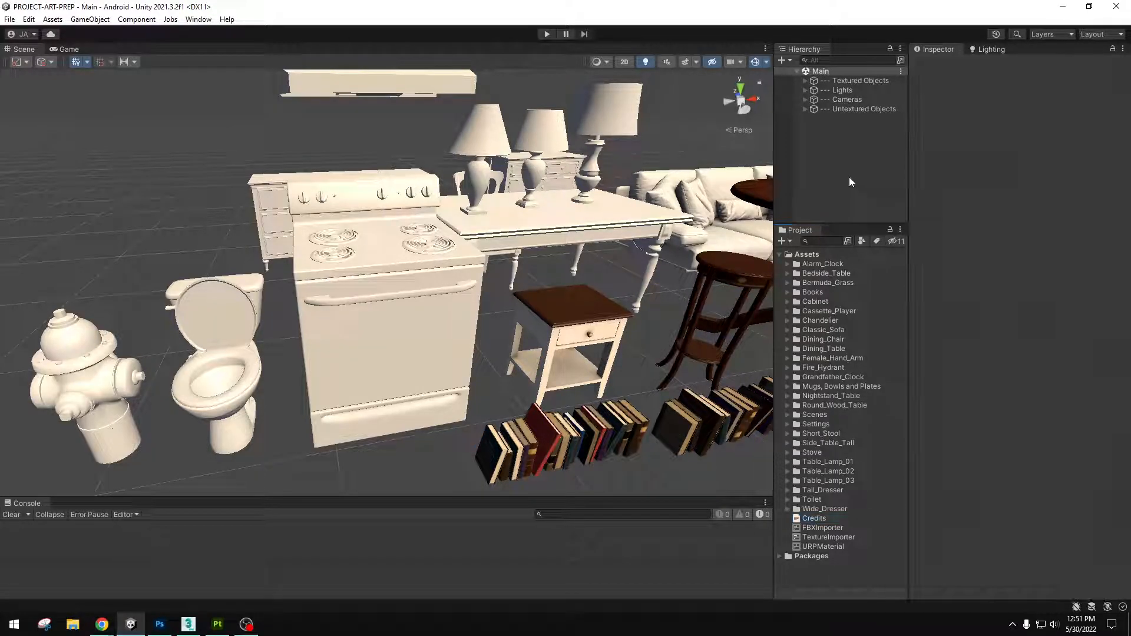
# Survey the collected furniture assets in the scene, around the dining table, grandfather clock and cabinet, and view the whole lineup
pyautogui.moveTo(516, 297); pyautogui.dragTo(411, 277)
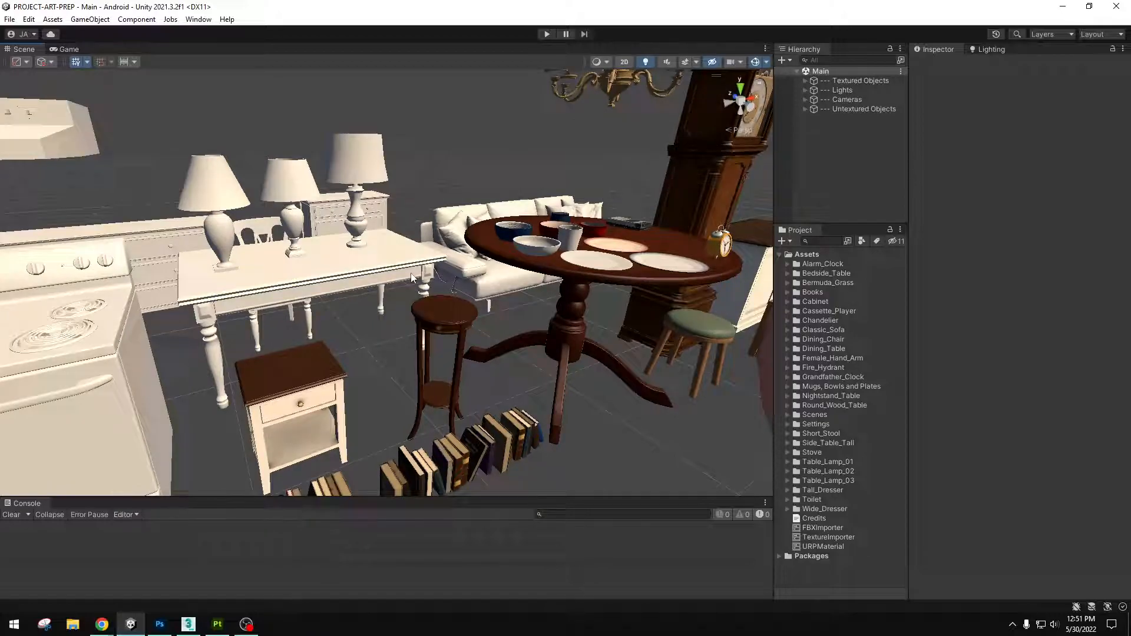
pyautogui.moveTo(570, 333); pyautogui.dragTo(480, 284)
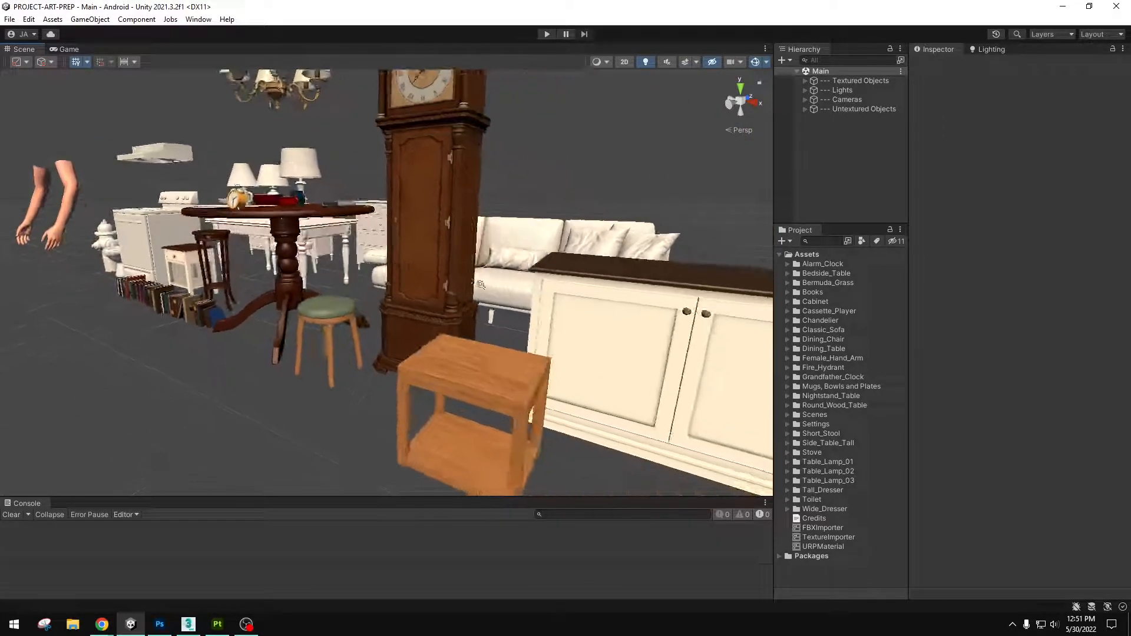
pyautogui.scroll(-5, 481, 284)
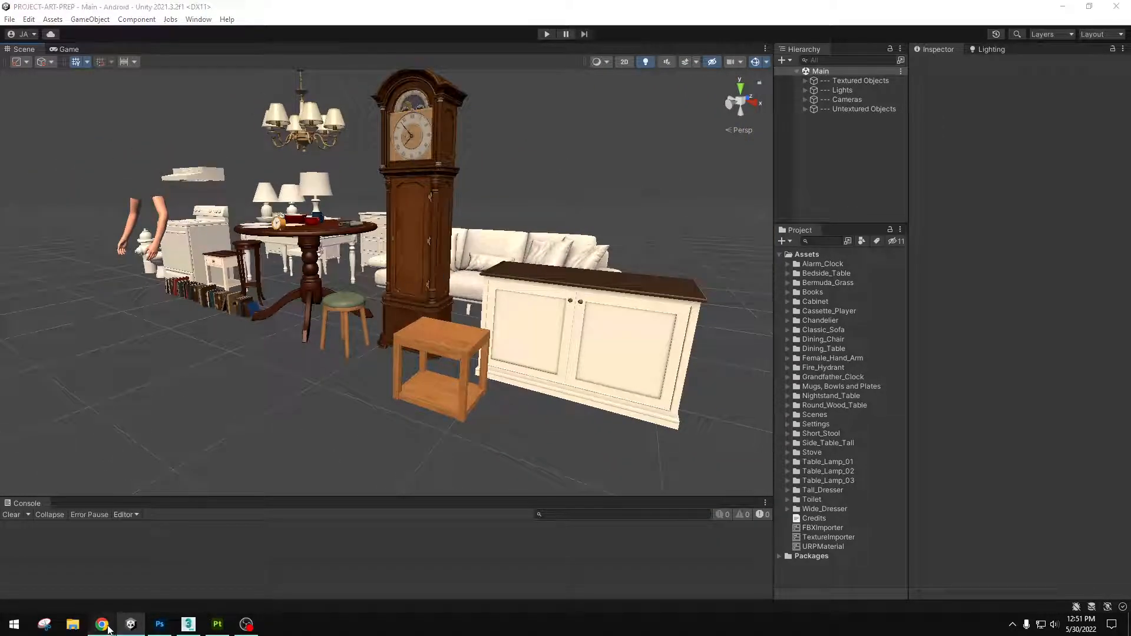
pyautogui.click(108, 630)
pyautogui.click(552, 3)
pyautogui.moveTo(441, 182); pyautogui.dragTo(588, 246)
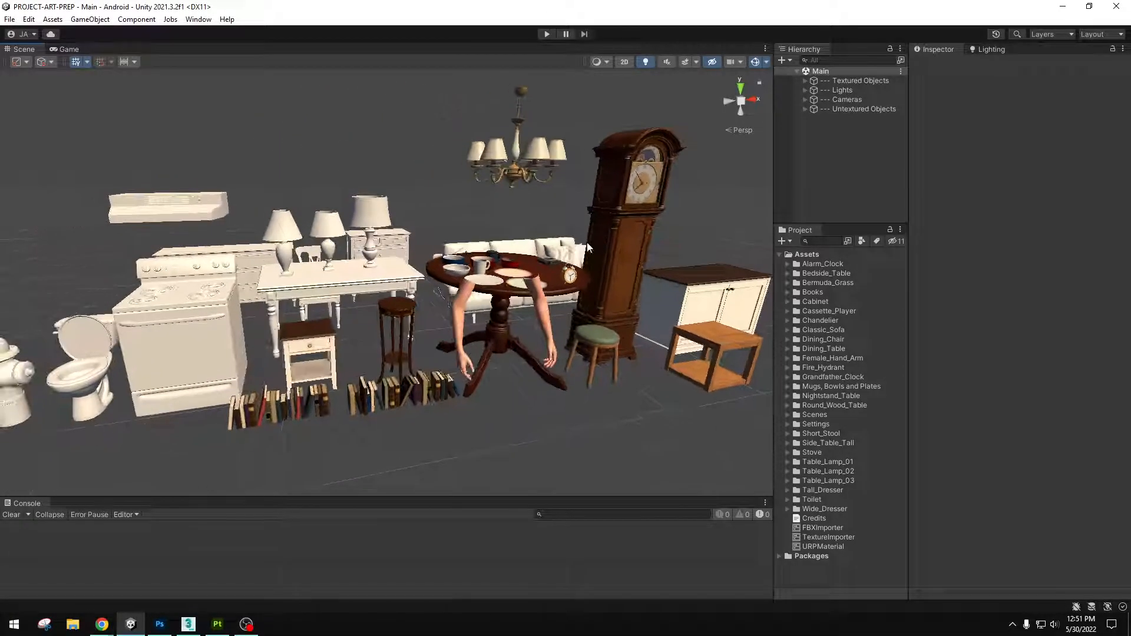